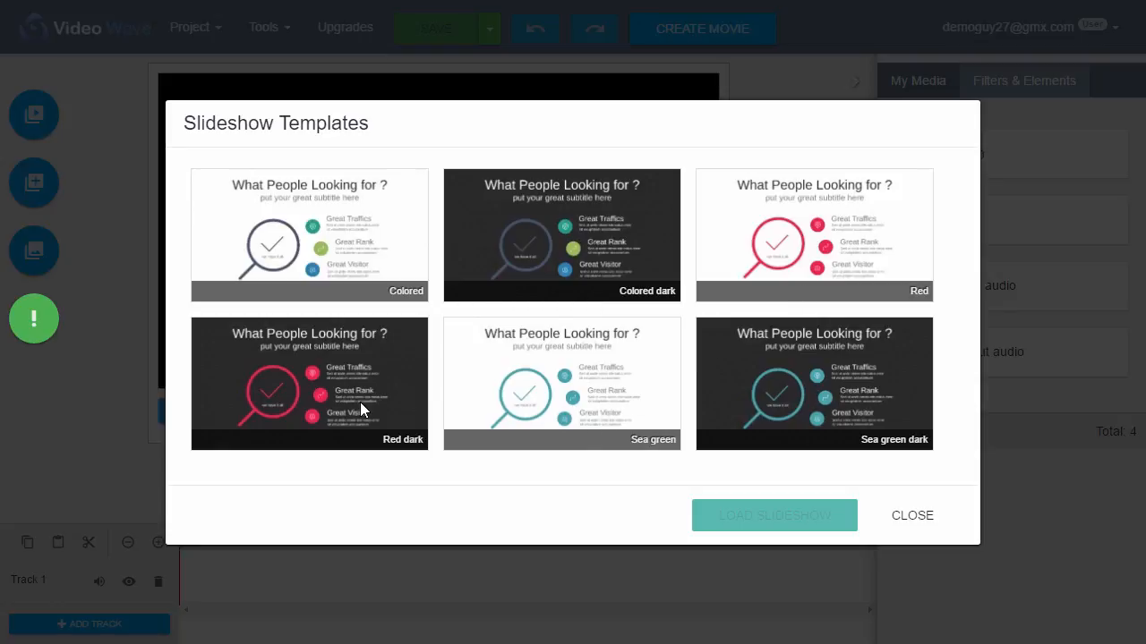
# - Load the Colored slideshow template into the project
pyautogui.click(330, 224)
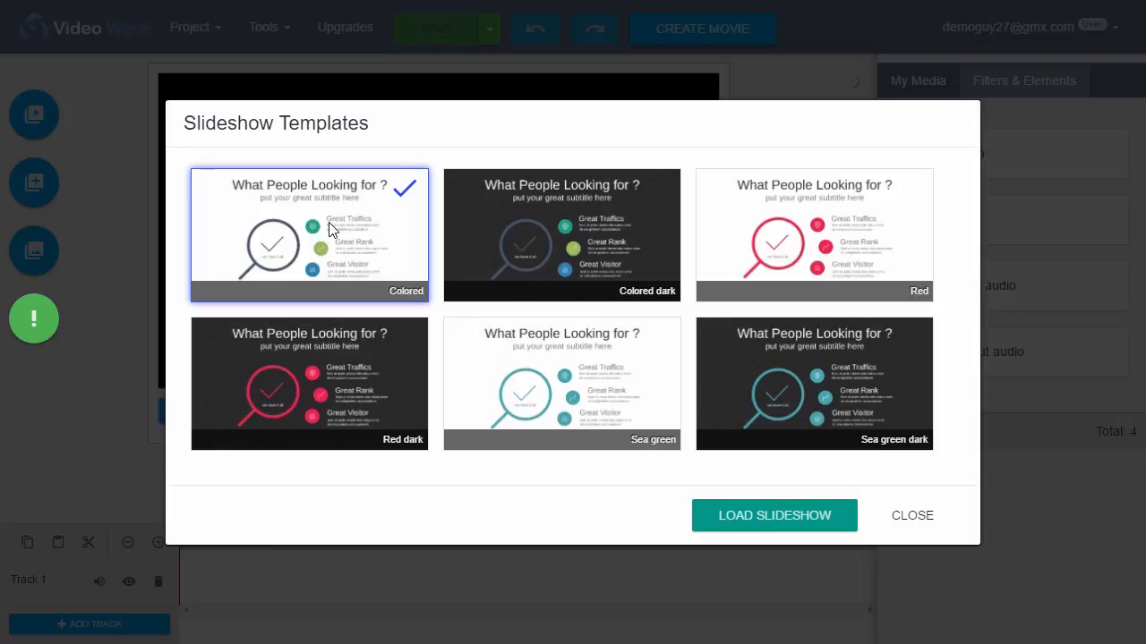
pyautogui.click(766, 519)
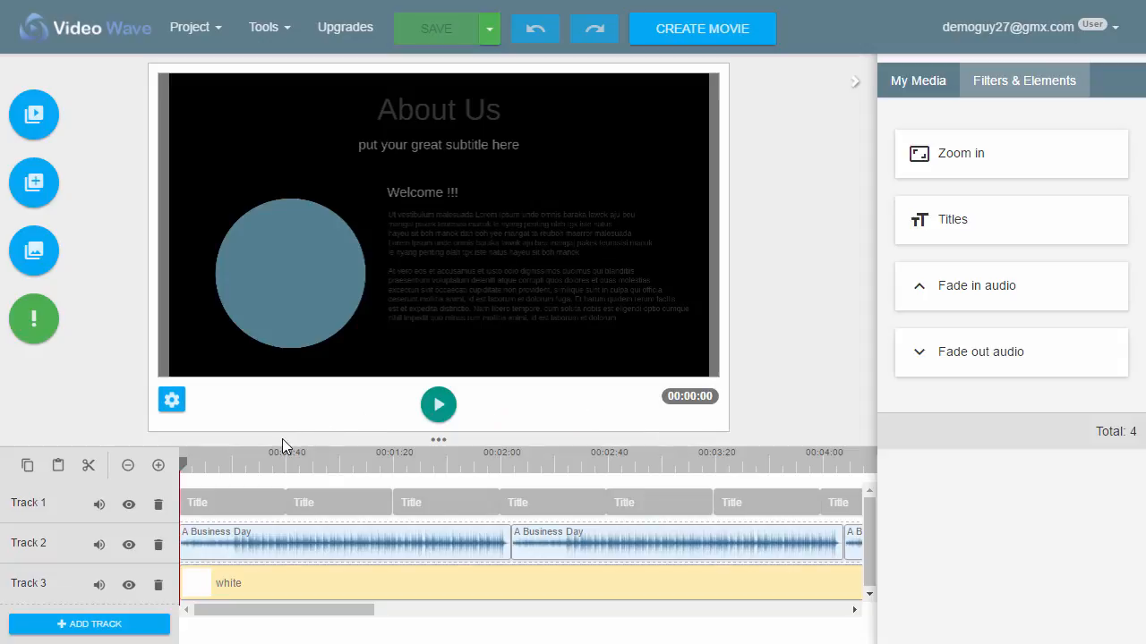
# - Preview the first slide and inspect the white background, A Business Day audio and title clips on the three tracks
pyautogui.click(249, 458)
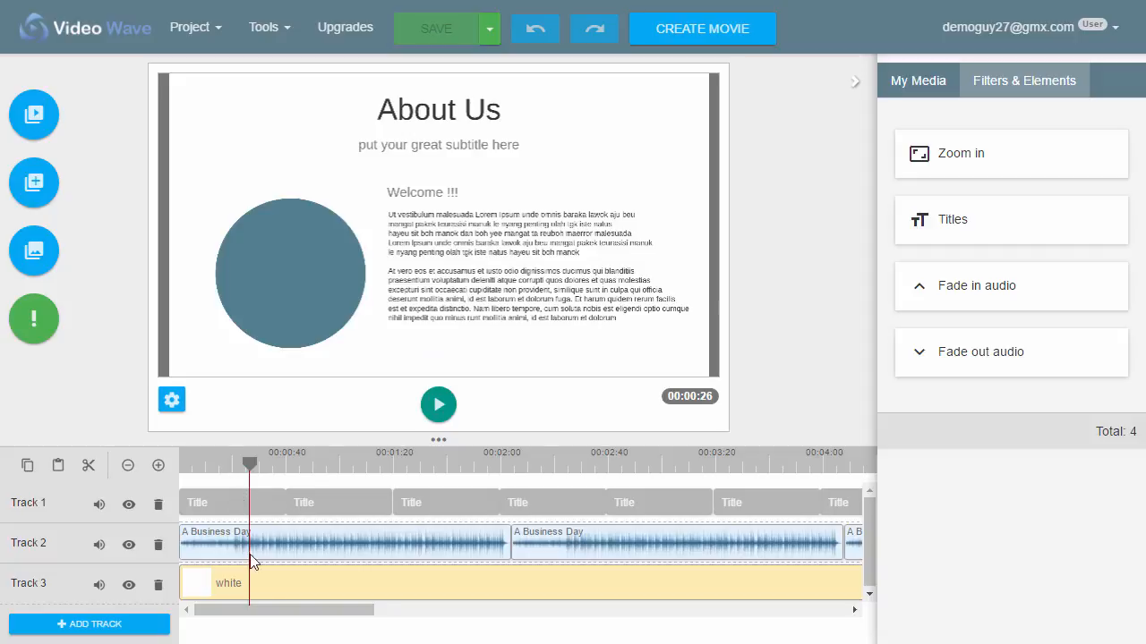
pyautogui.click(261, 583)
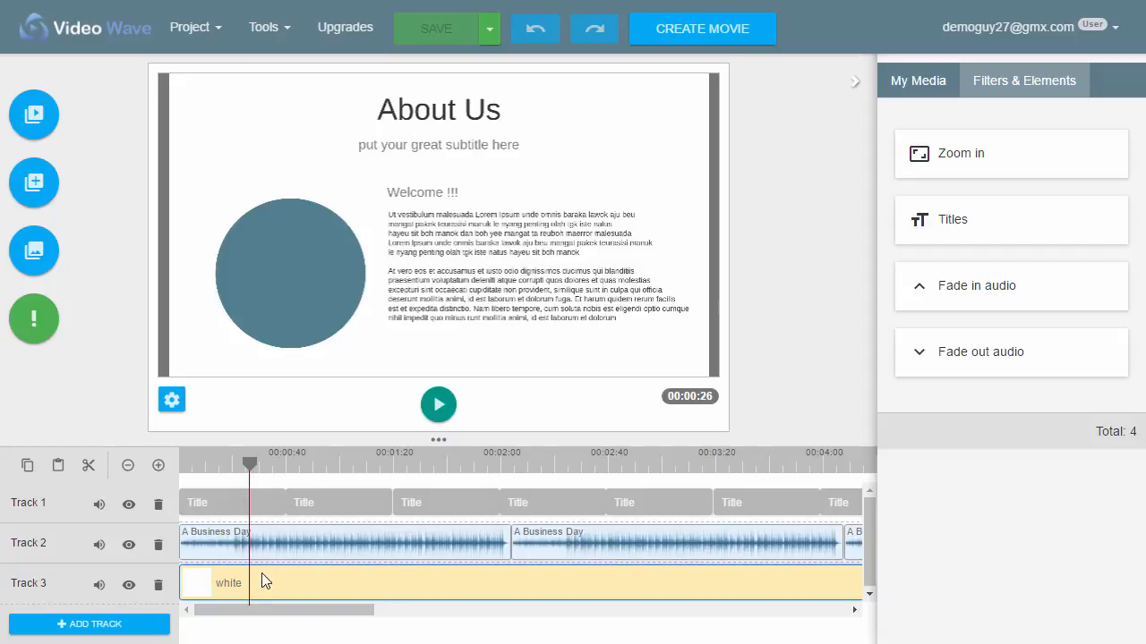
pyautogui.click(267, 543)
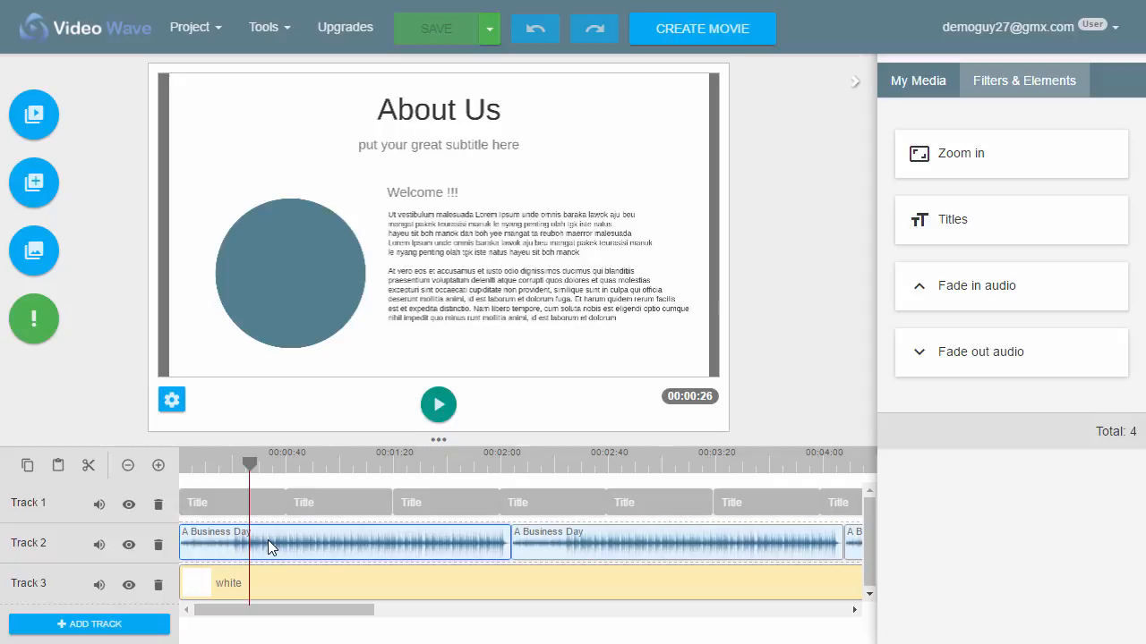
pyautogui.click(257, 507)
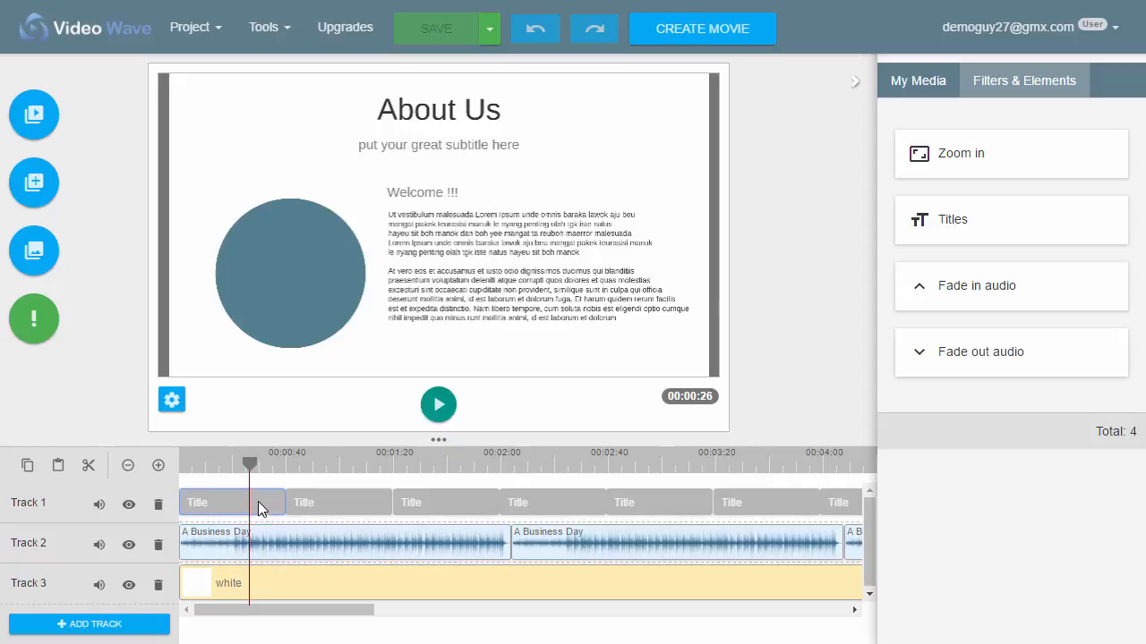
# - Preview the template slides one by one across the first four minutes of the timeline
pyautogui.click(315, 461)
pyautogui.click(450, 458)
pyautogui.click(529, 462)
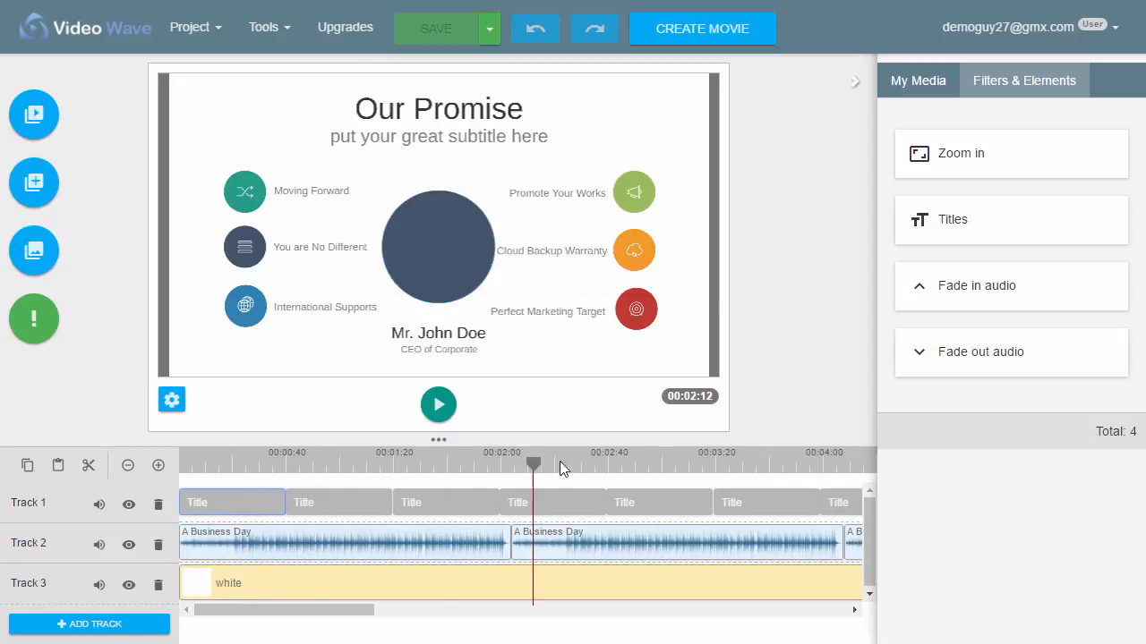
pyautogui.click(646, 459)
pyautogui.click(750, 460)
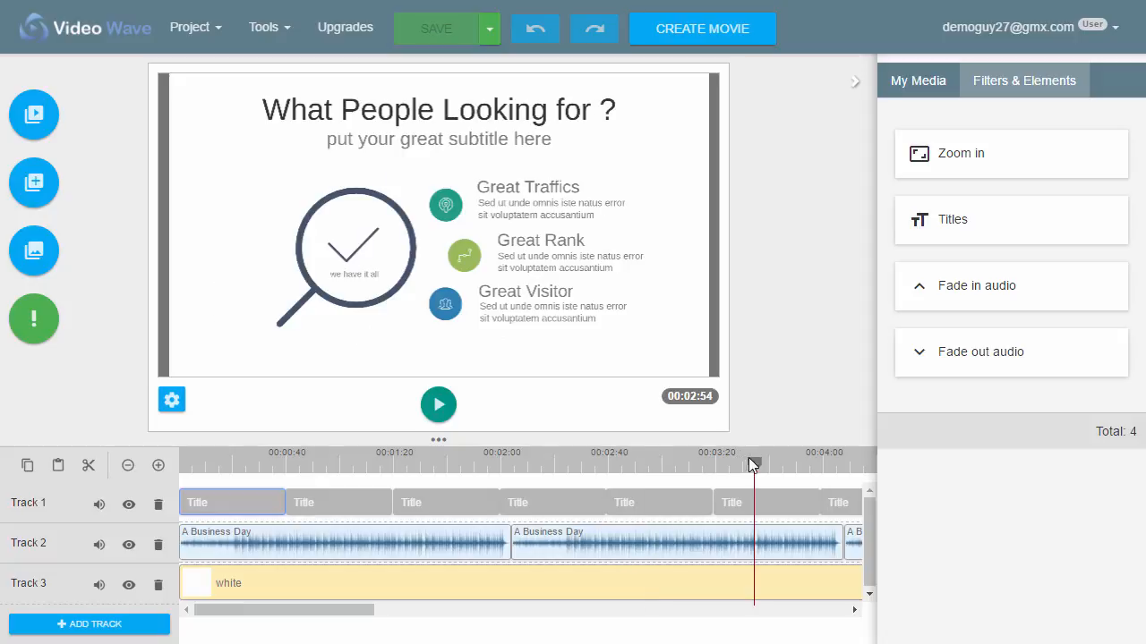
pyautogui.click(674, 460)
pyautogui.click(540, 456)
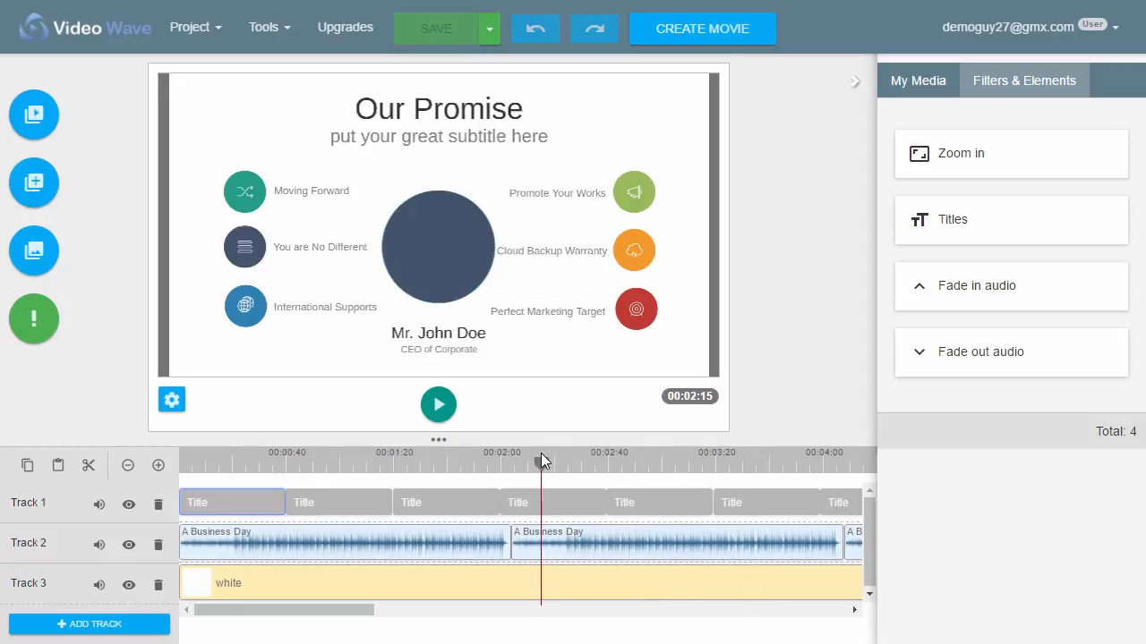
pyautogui.click(443, 455)
pyautogui.click(318, 454)
pyautogui.click(248, 453)
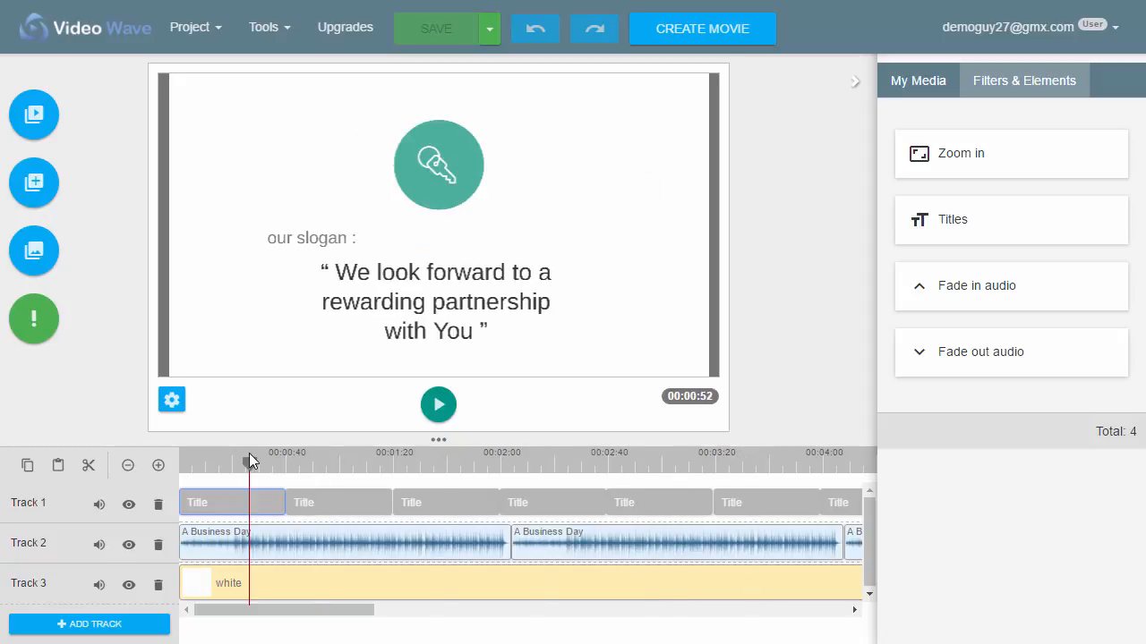
pyautogui.click(308, 453)
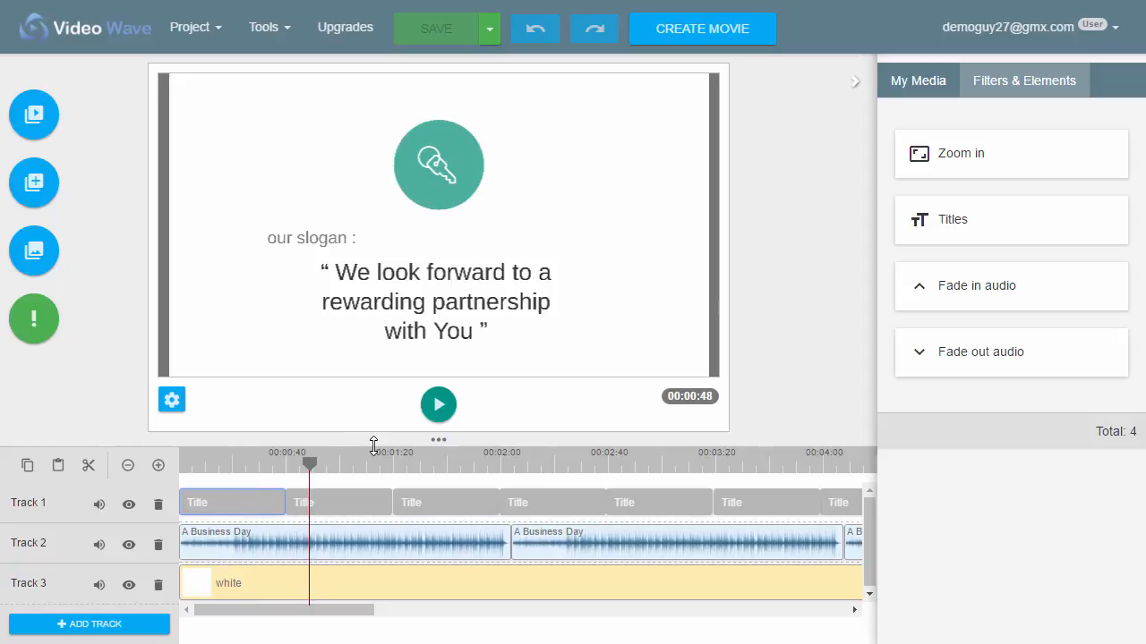
pyautogui.click(450, 456)
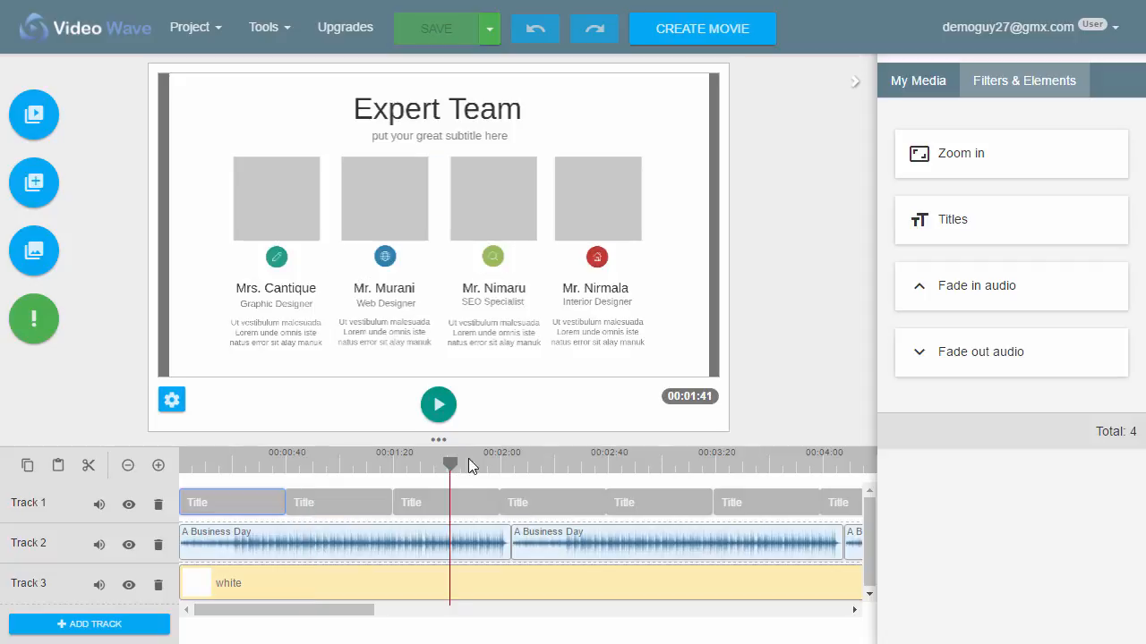
pyautogui.click(550, 461)
pyautogui.click(628, 459)
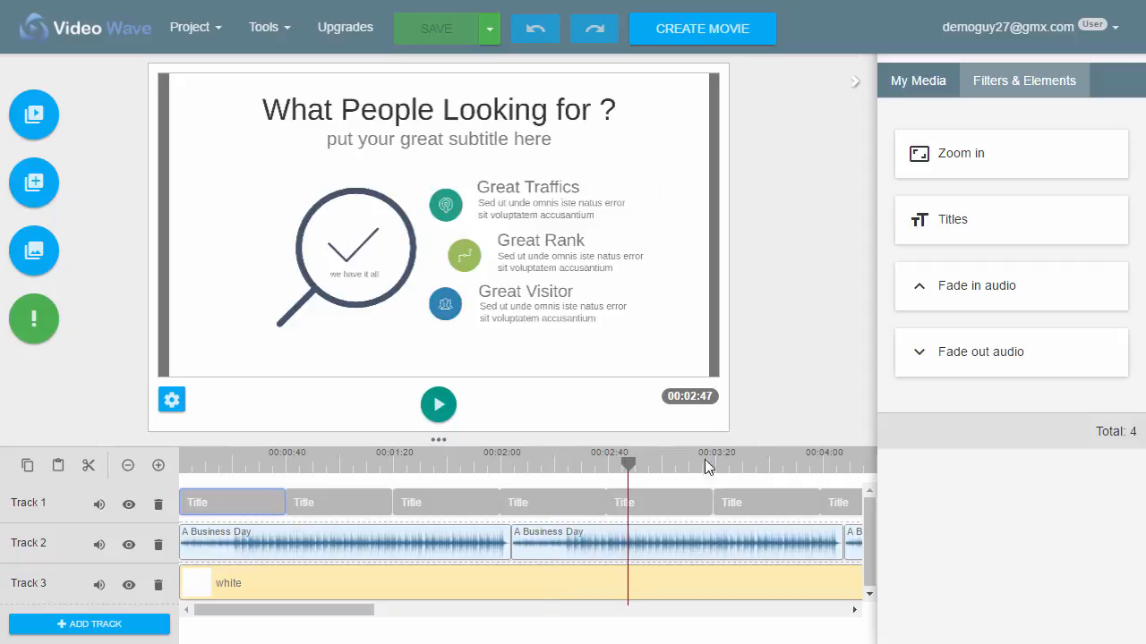
pyautogui.click(753, 454)
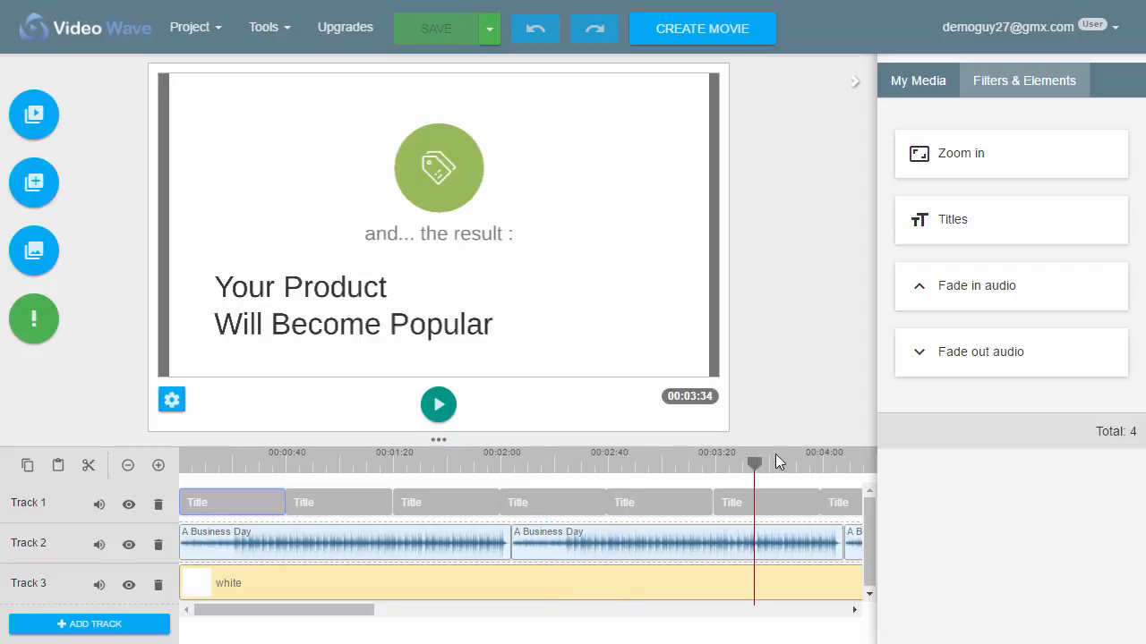
pyautogui.click(820, 457)
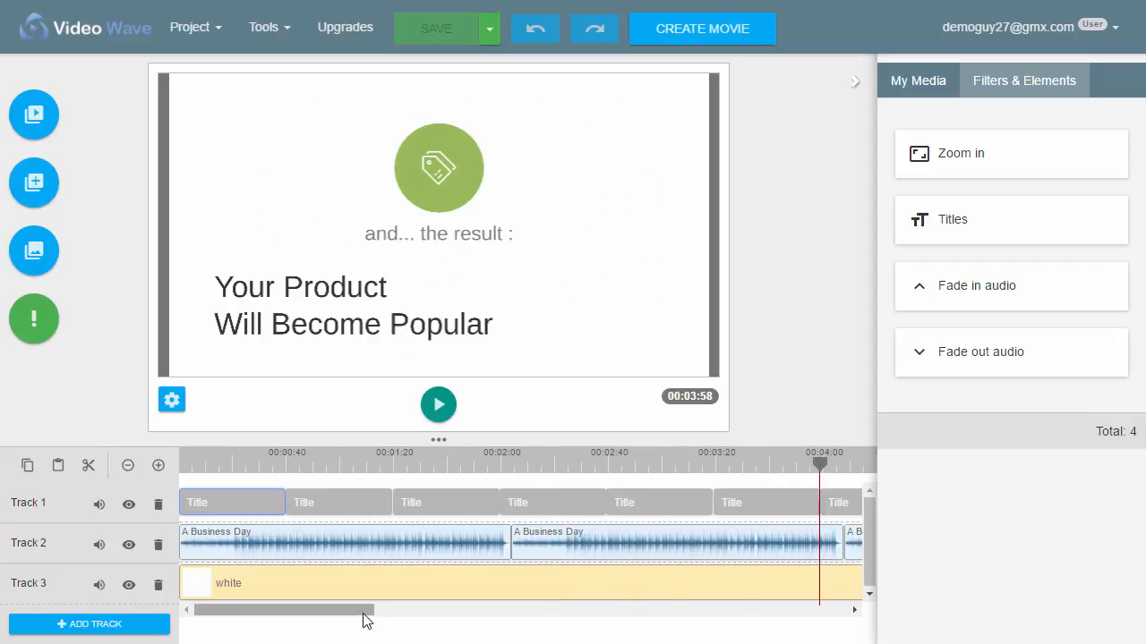
# - Preview the remaining template slides from about four minutes through to the end of the timeline
pyautogui.moveTo(366, 612); pyautogui.dragTo(472, 618)
pyautogui.click(520, 461)
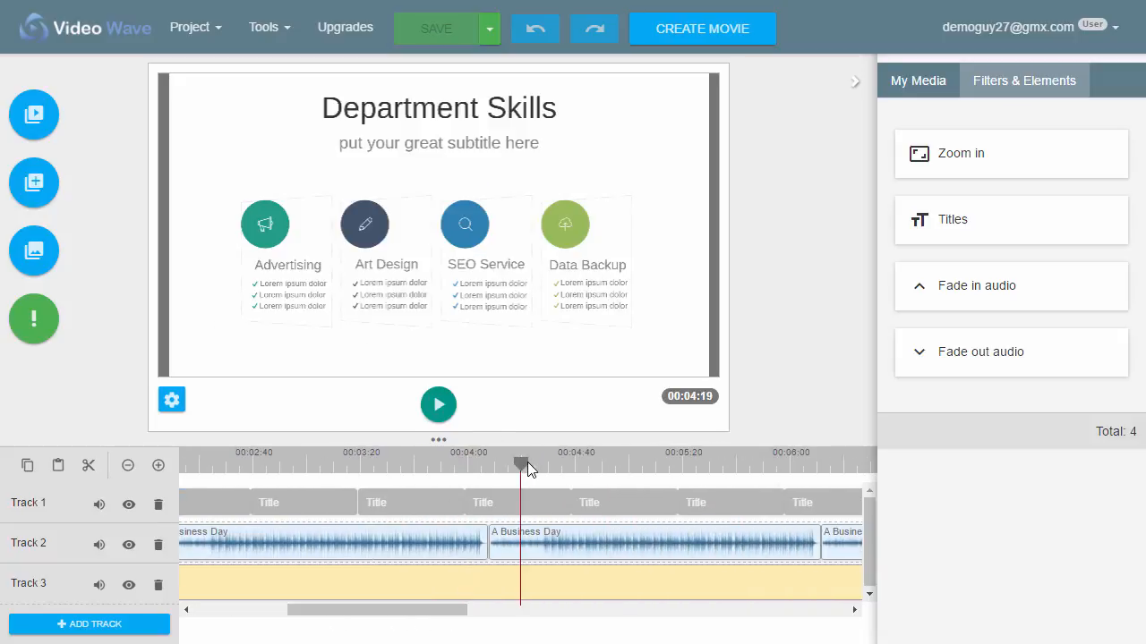
pyautogui.click(603, 461)
pyautogui.click(689, 462)
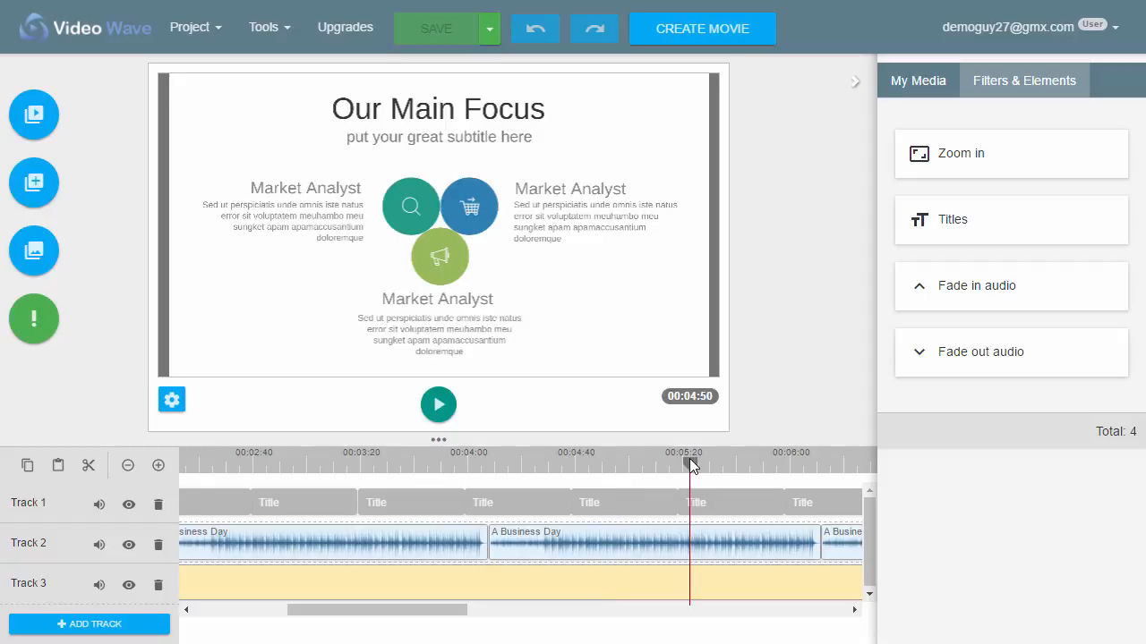
pyautogui.click(801, 461)
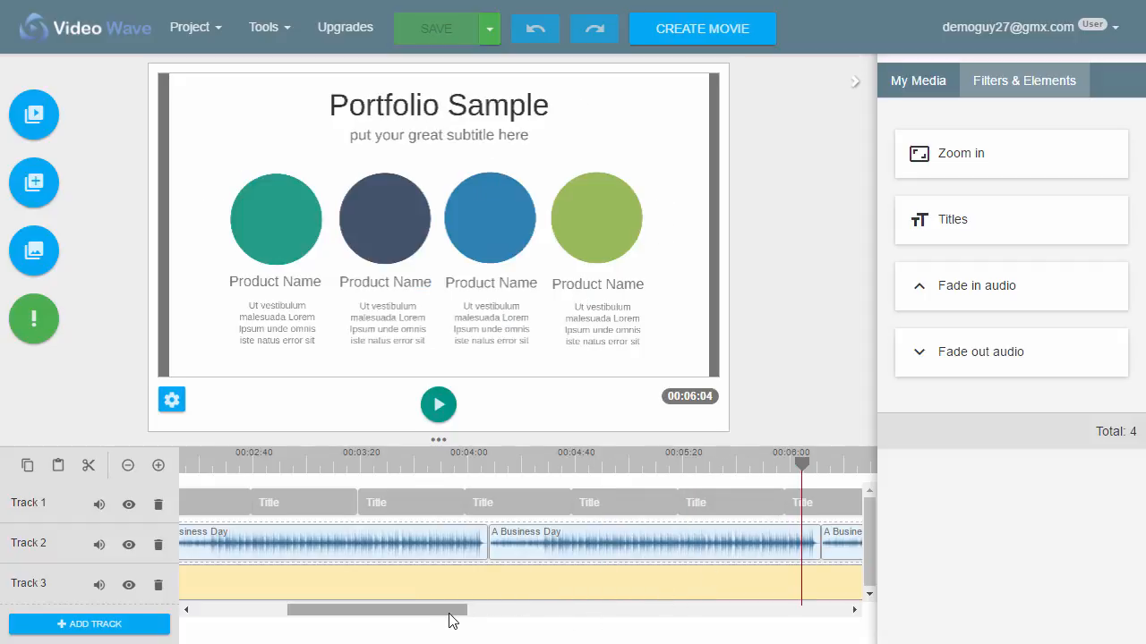
pyautogui.moveTo(449, 615); pyautogui.dragTo(535, 557)
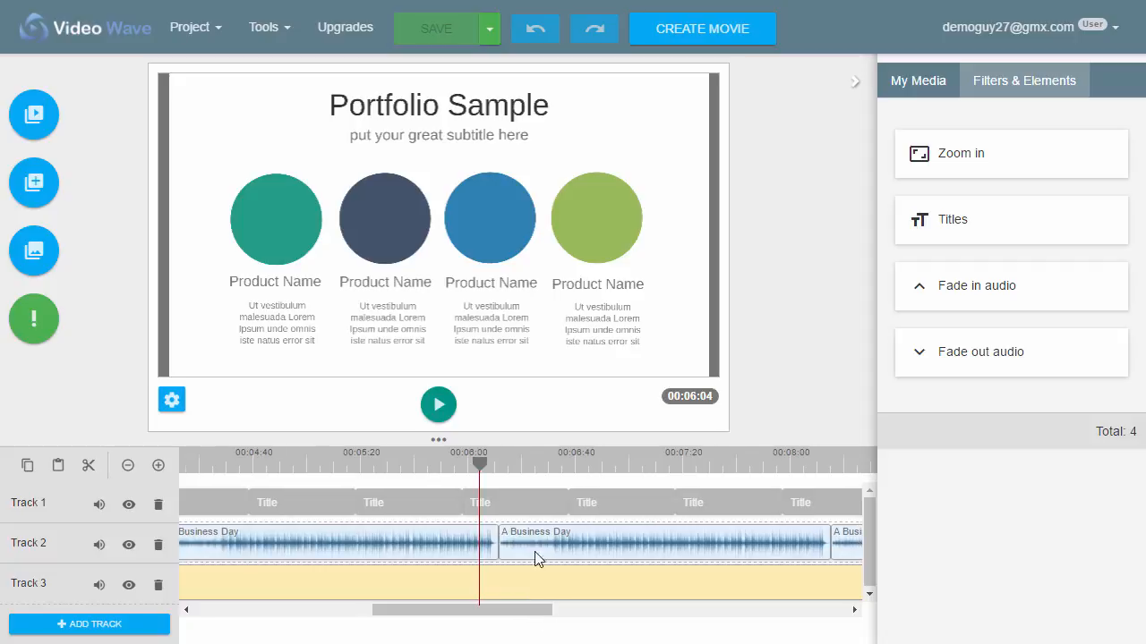
pyautogui.click(593, 455)
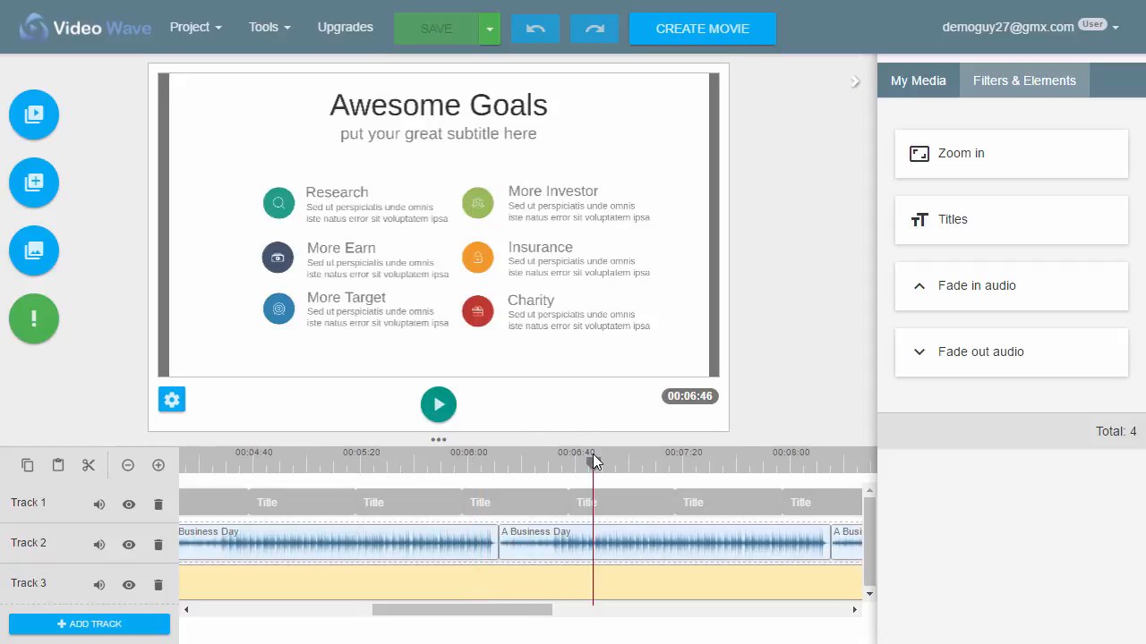
pyautogui.click(693, 463)
pyautogui.click(820, 459)
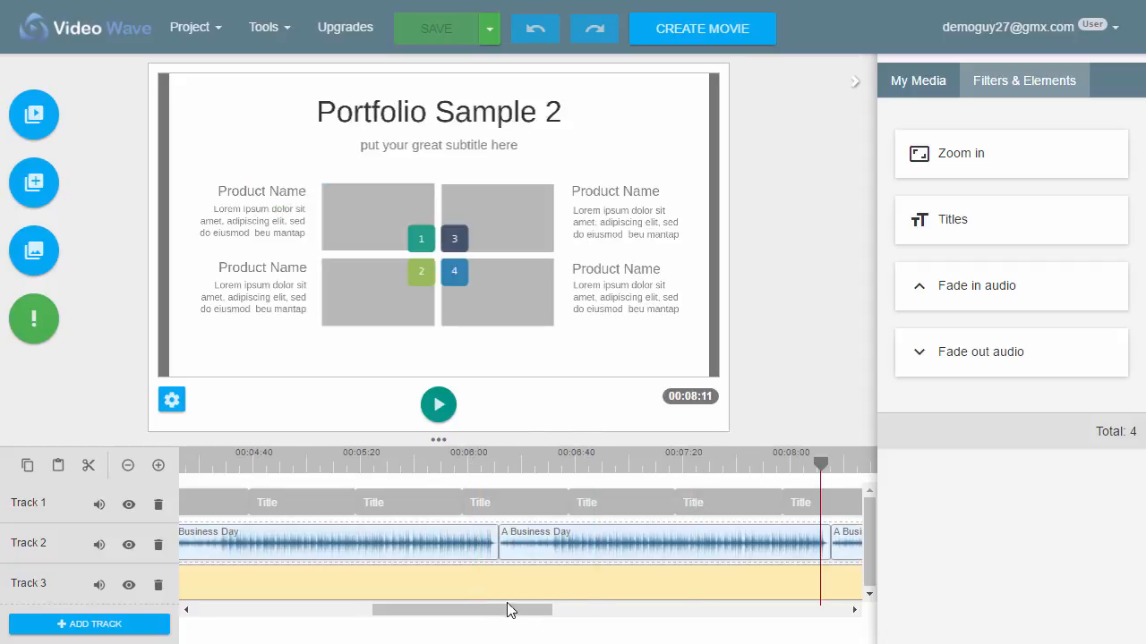
pyautogui.moveTo(461, 610); pyautogui.dragTo(560, 608)
pyautogui.click(545, 459)
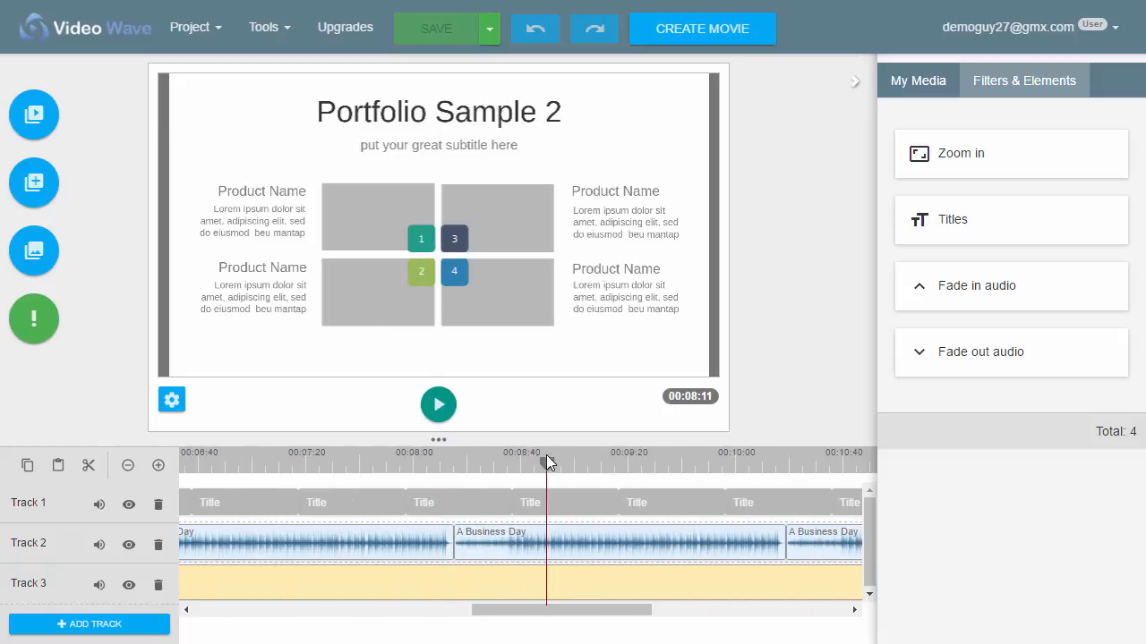
pyautogui.click(645, 460)
pyautogui.click(785, 463)
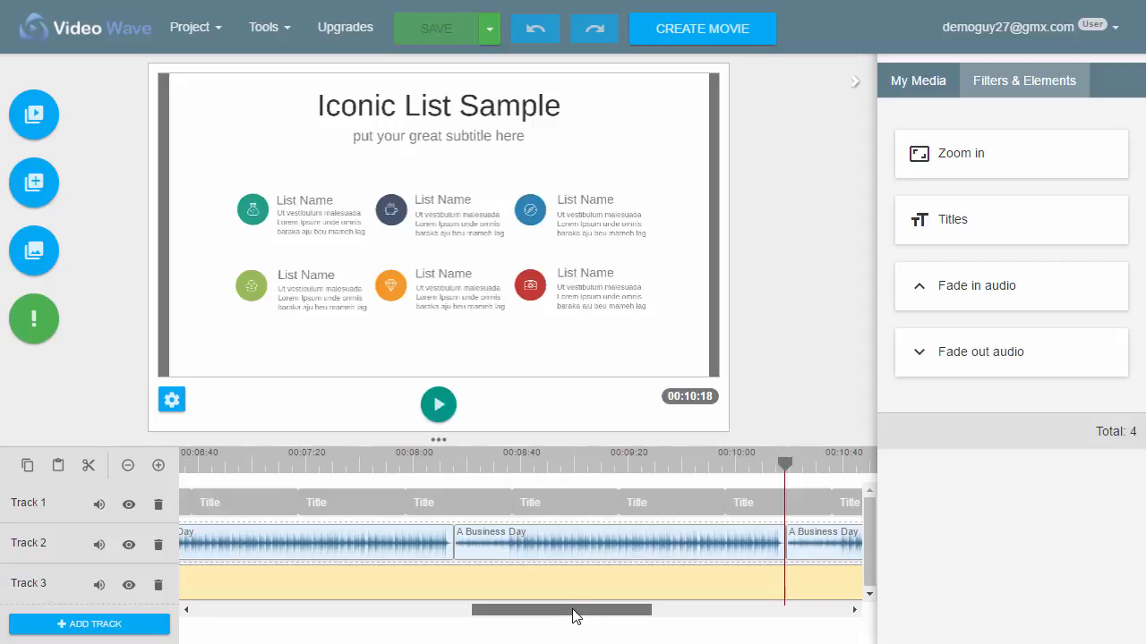
pyautogui.moveTo(573, 614); pyautogui.dragTo(662, 615)
pyautogui.click(583, 462)
pyautogui.click(651, 464)
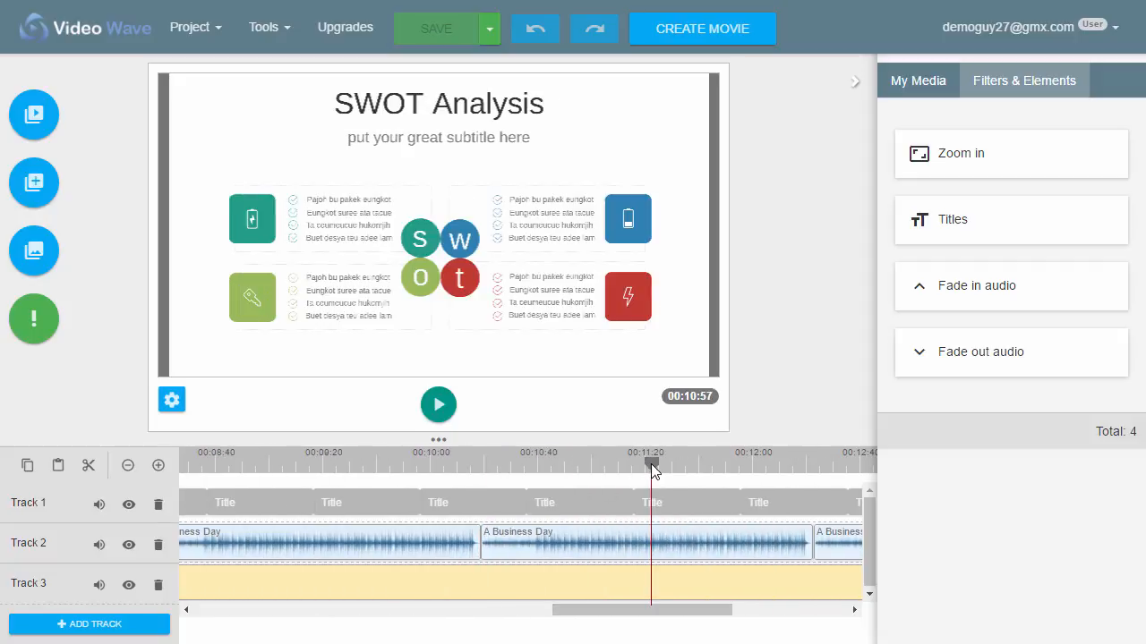
pyautogui.click(758, 460)
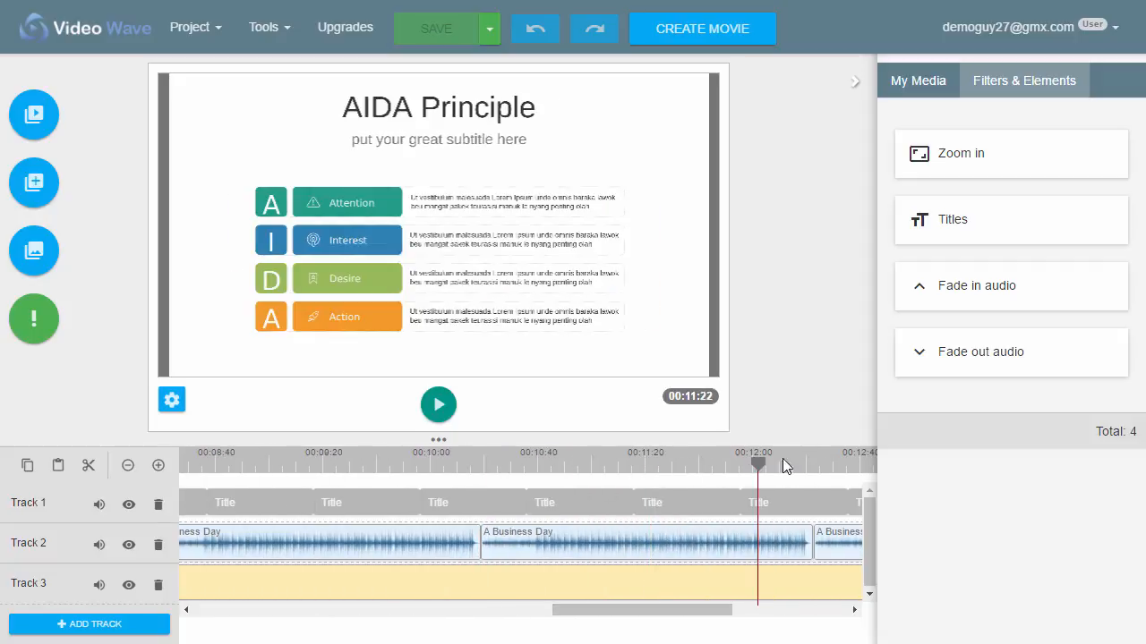
pyautogui.click(840, 457)
pyautogui.moveTo(556, 613); pyautogui.dragTo(664, 537)
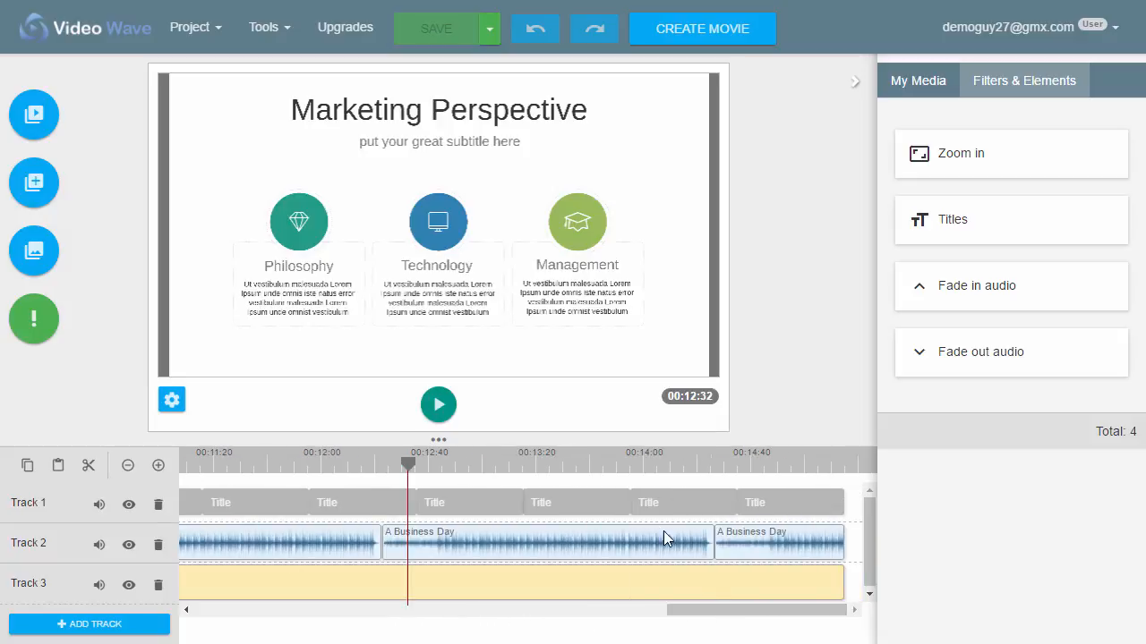
pyautogui.click(554, 457)
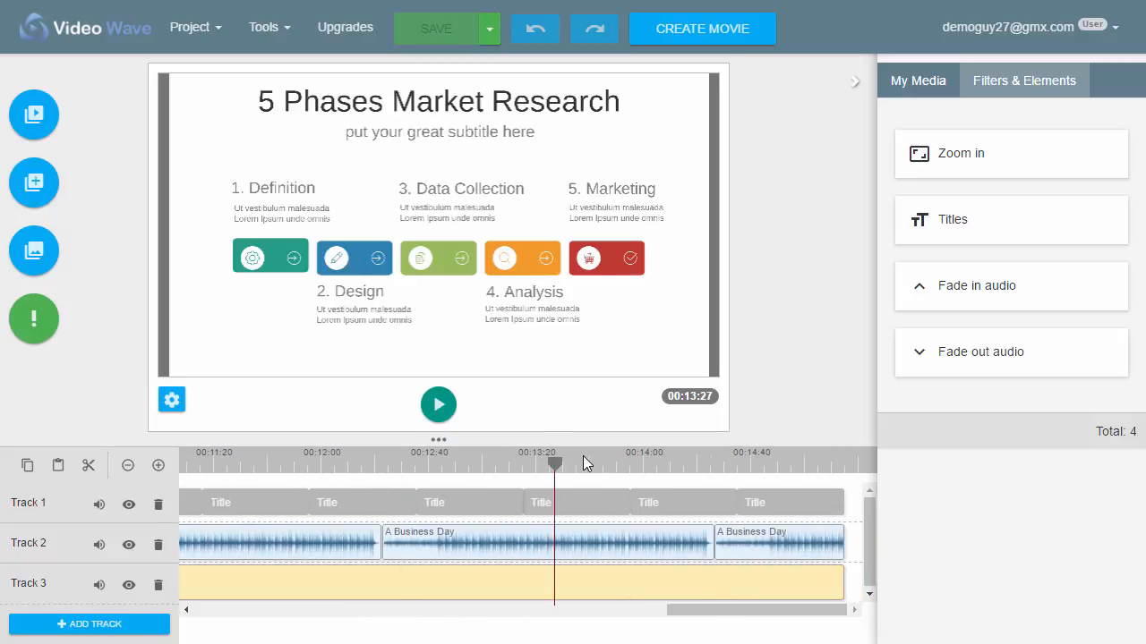
pyautogui.click(654, 457)
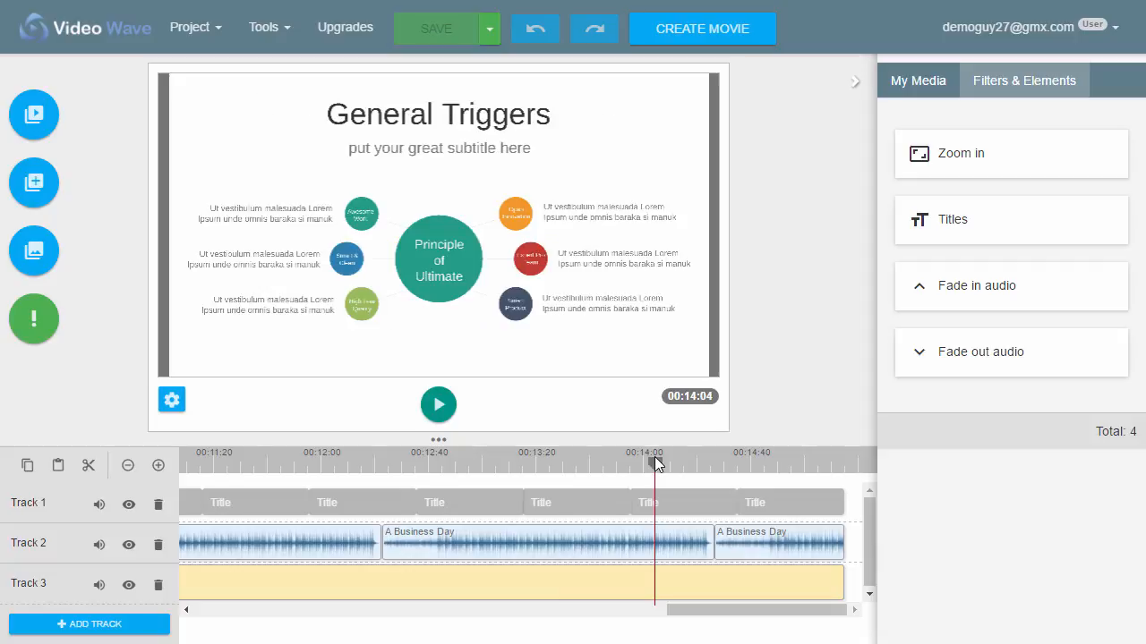
pyautogui.click(772, 458)
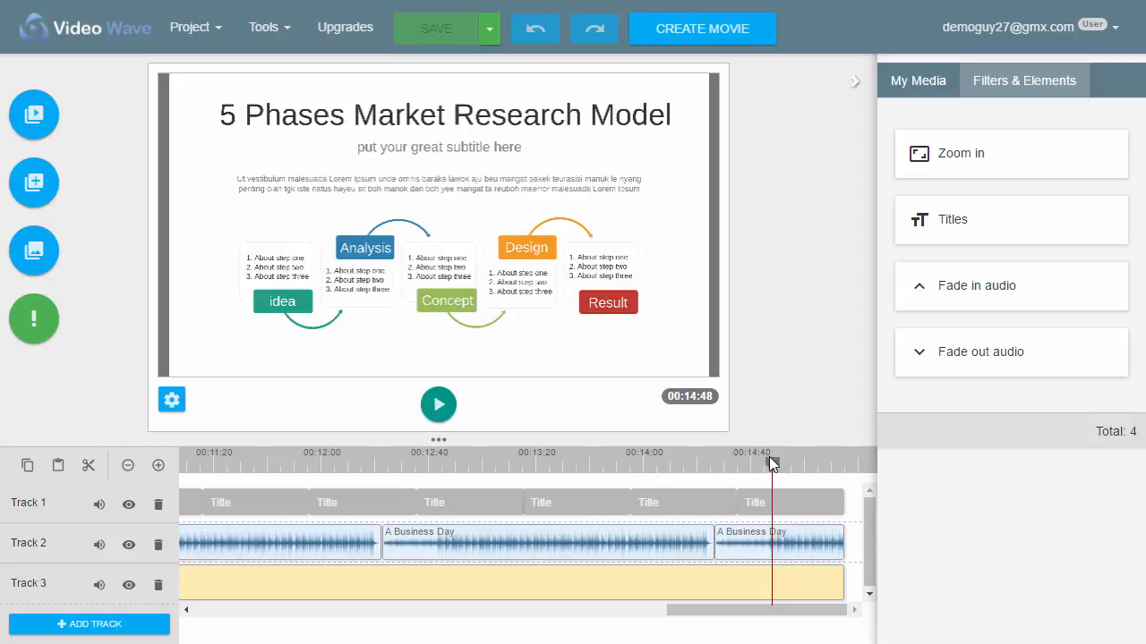
# - Return to the start of the timeline and open the first title clip, the About Us slide, for editing
pyautogui.moveTo(759, 620); pyautogui.dragTo(209, 626)
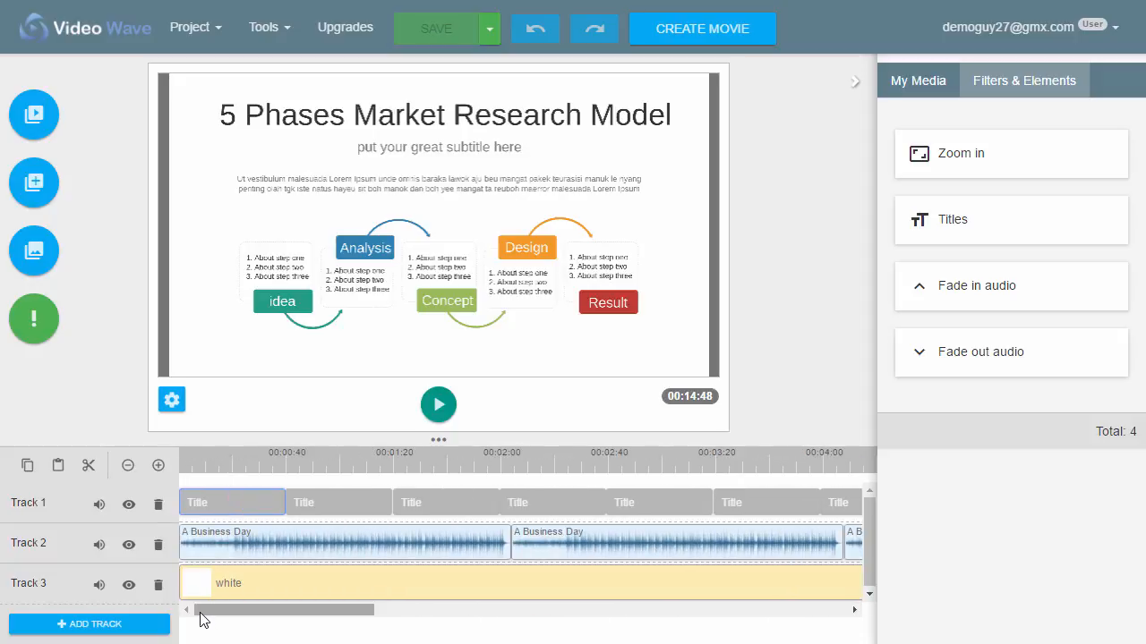
pyautogui.click(226, 460)
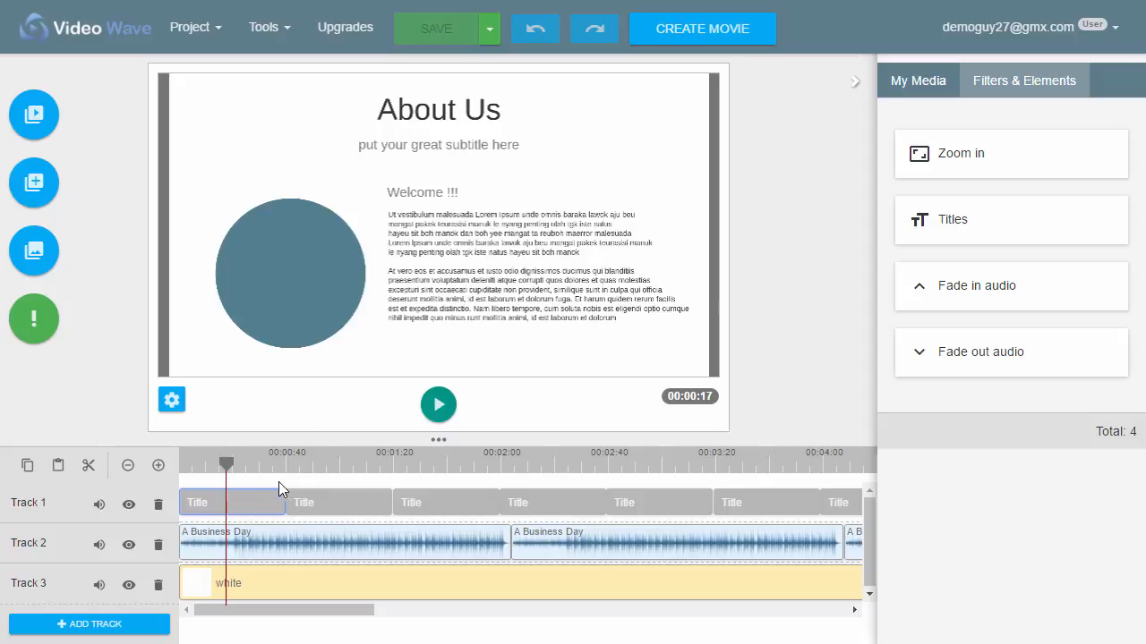
pyautogui.rightClick(257, 506)
pyautogui.click(283, 532)
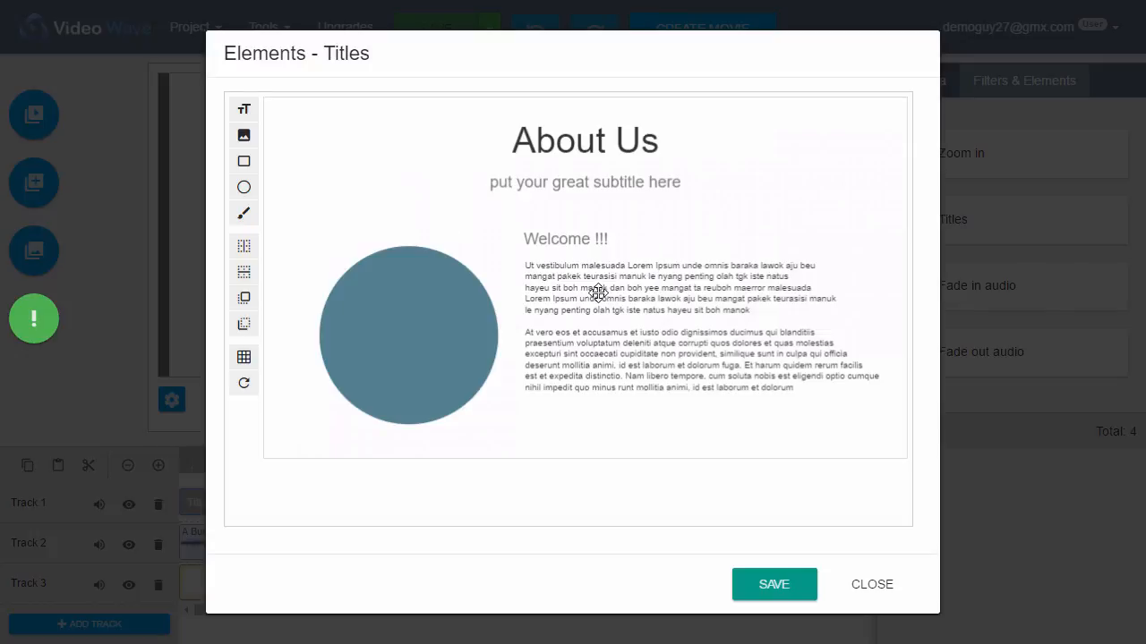
# - Replace the About Us slide's subtitle with "We are awesome!" and centre it under the heading
pyautogui.click(580, 179)
pyautogui.click(582, 179)
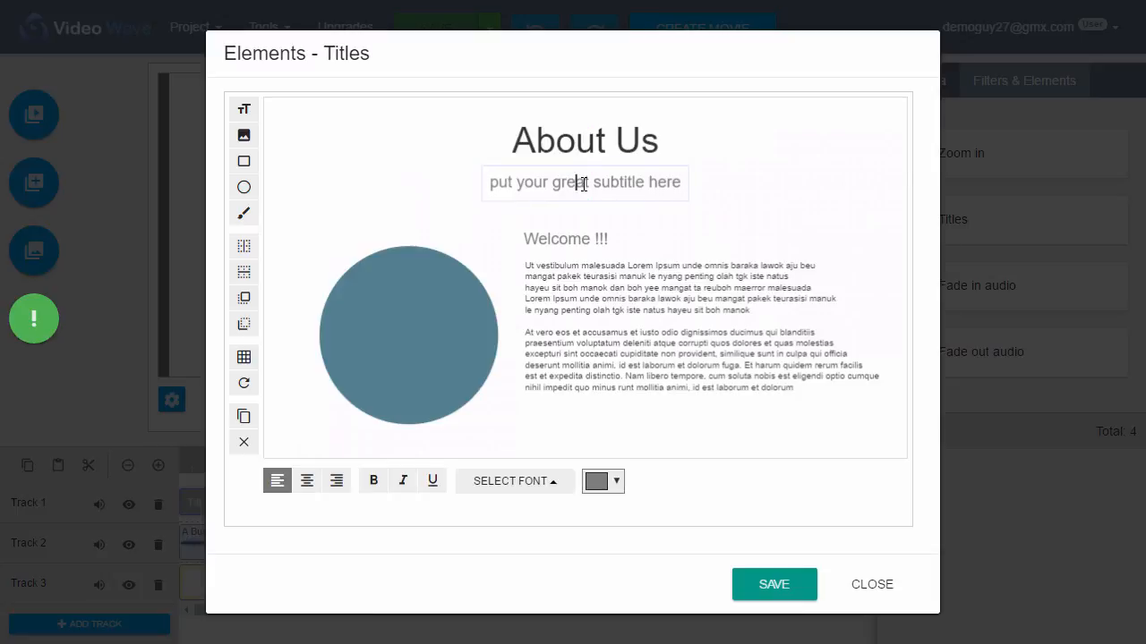
pyautogui.press('Home')
pyautogui.hotkey('shift', 'End')
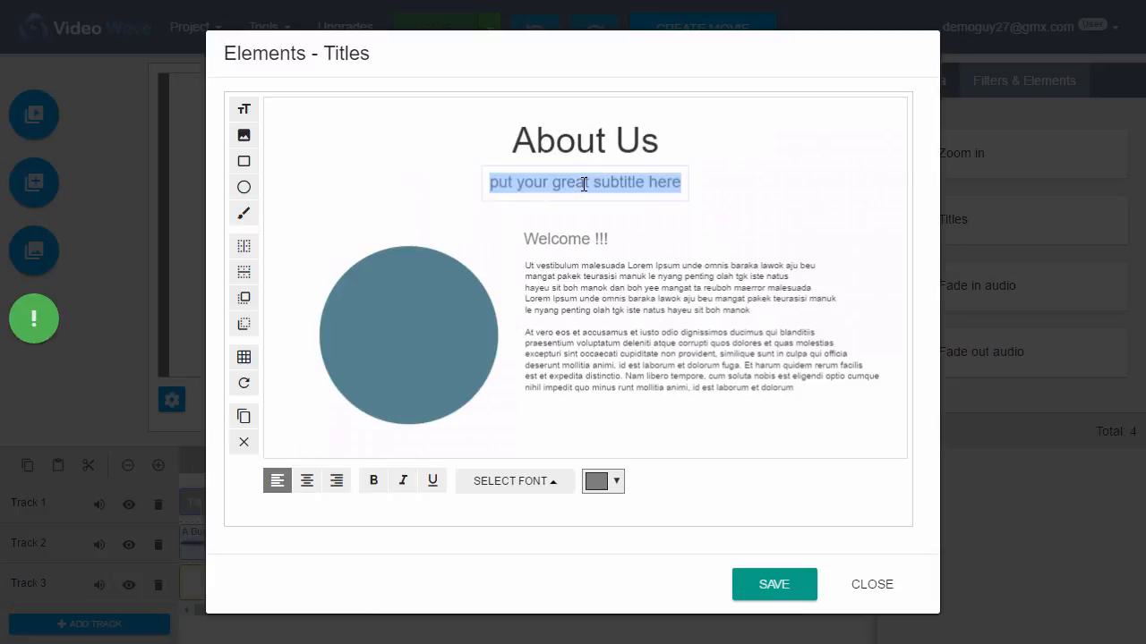
pyautogui.write('We are aw')
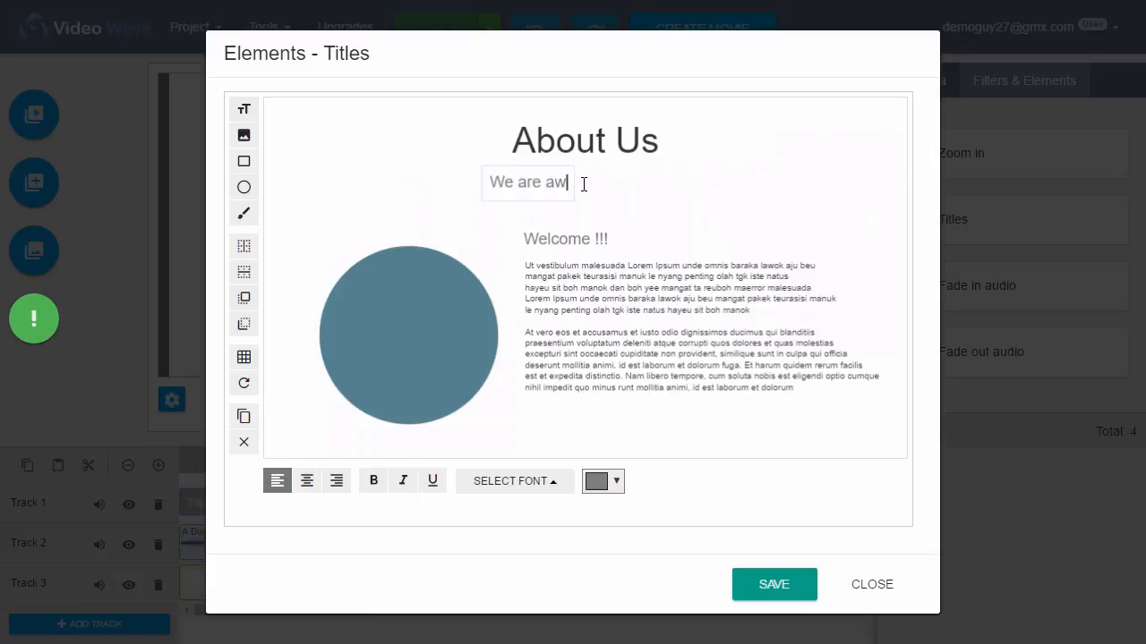
pyautogui.write('esome!')
pyautogui.click(639, 252)
pyautogui.moveTo(568, 198); pyautogui.dragTo(592, 199)
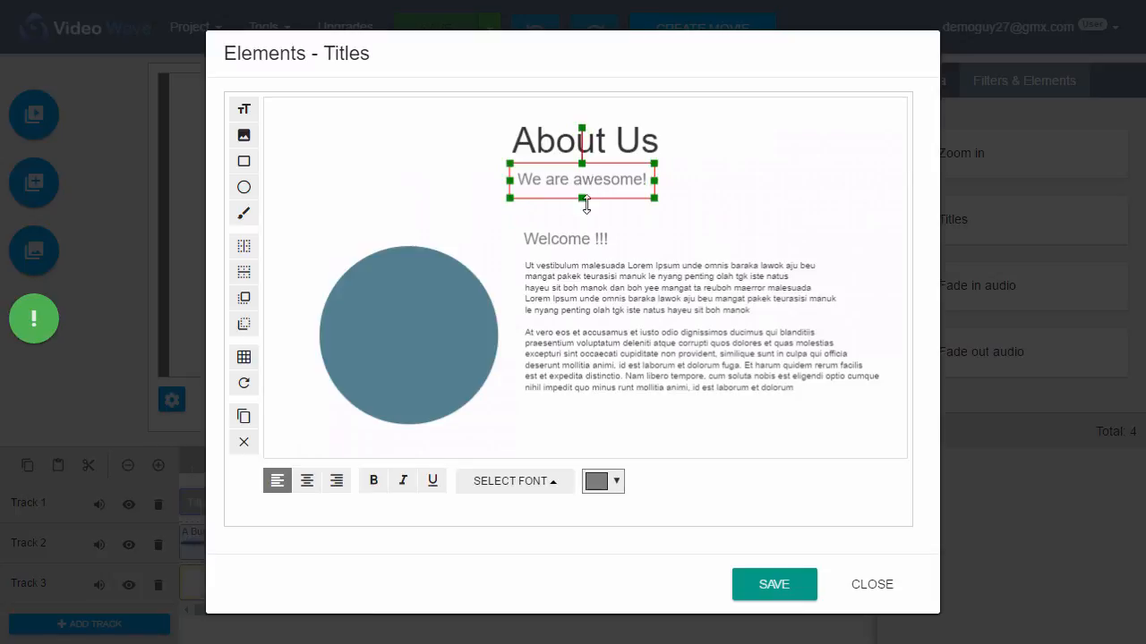
# - Replace the placeholder paragraph below "Welcome !!!" with "Welcome to our presentation today, we have a lot"
pyautogui.click(615, 295)
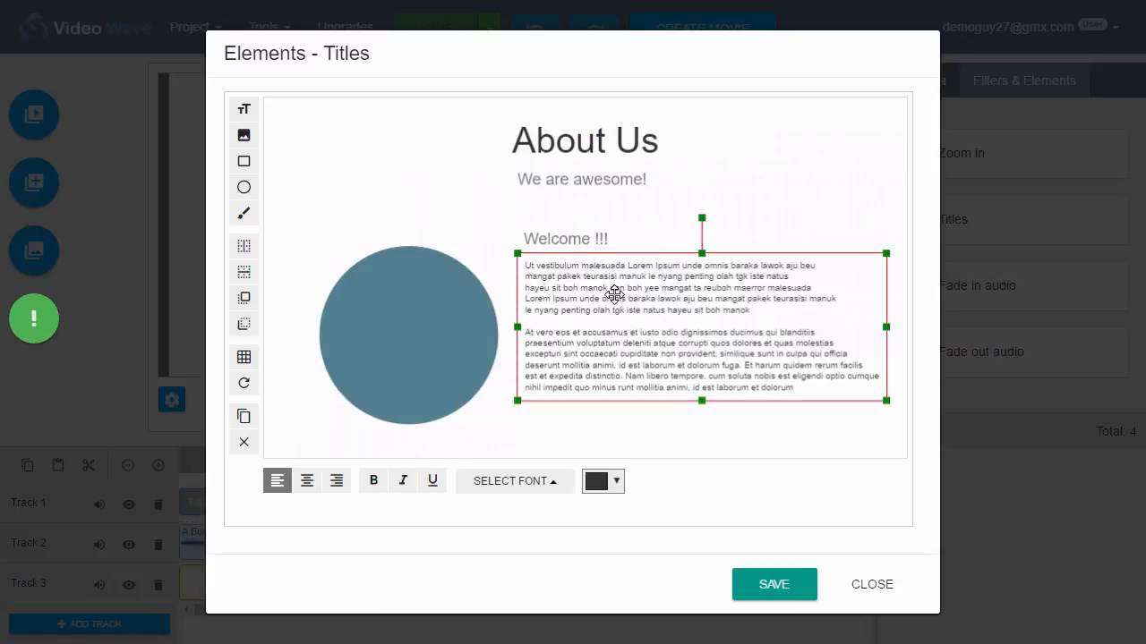
pyautogui.doubleClick(805, 386)
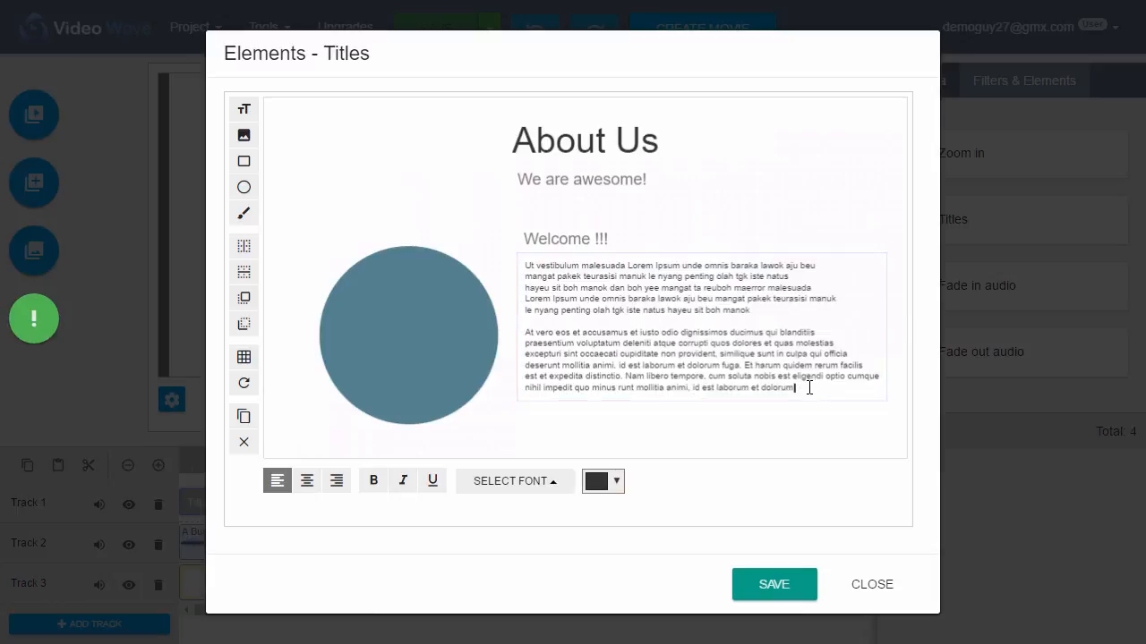
pyautogui.hotkey('ctrl', 'a')
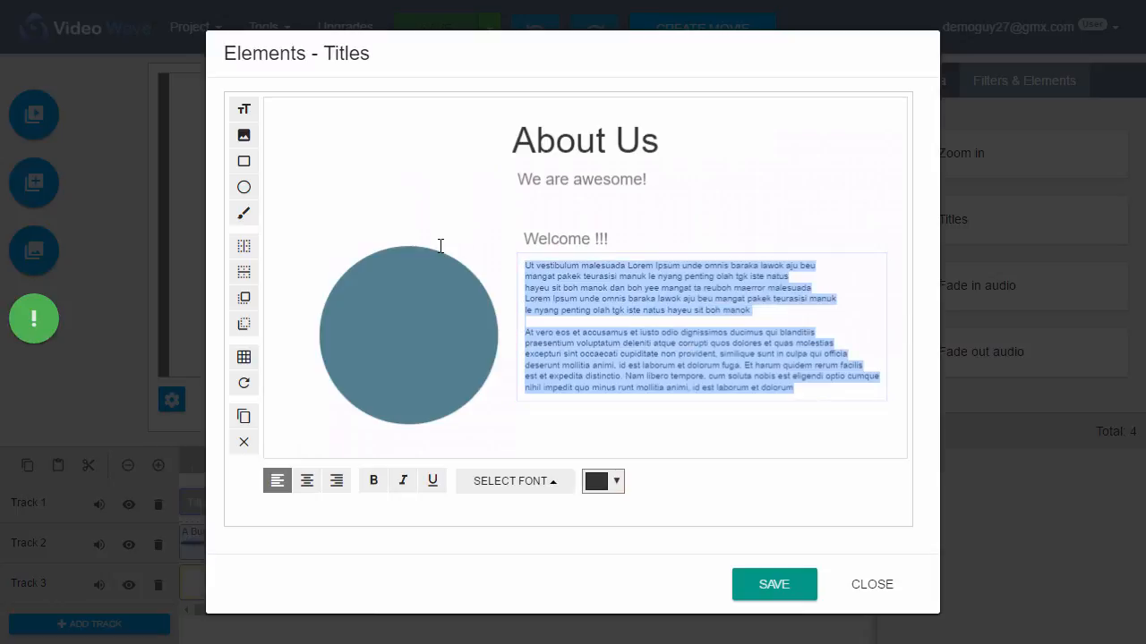
pyautogui.write('W')
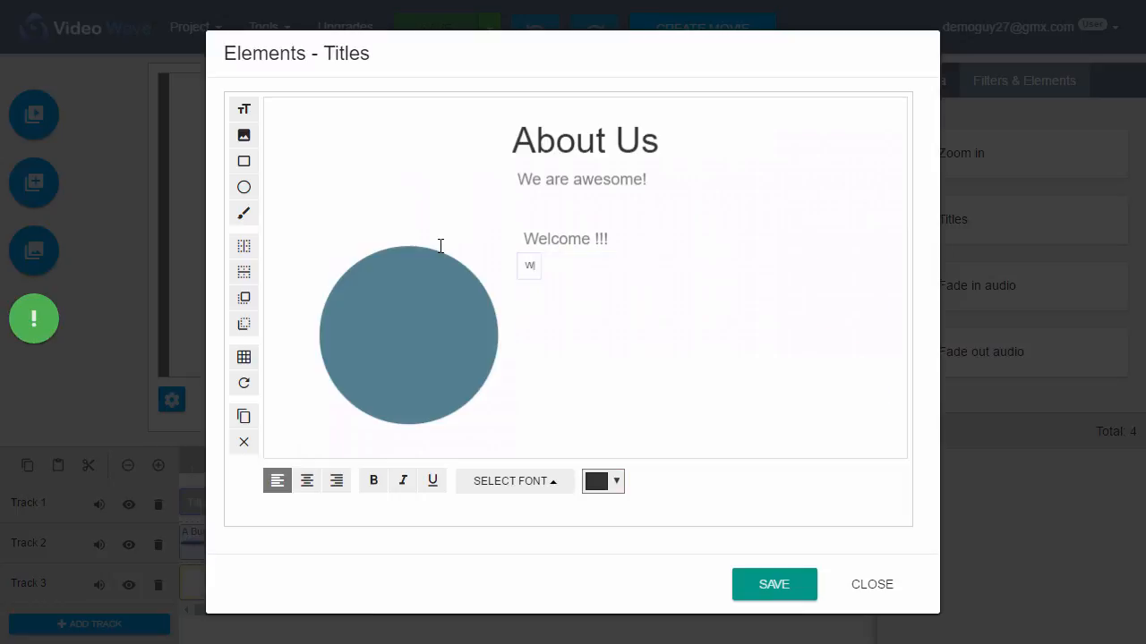
pyautogui.write('elcome to our presentation today')
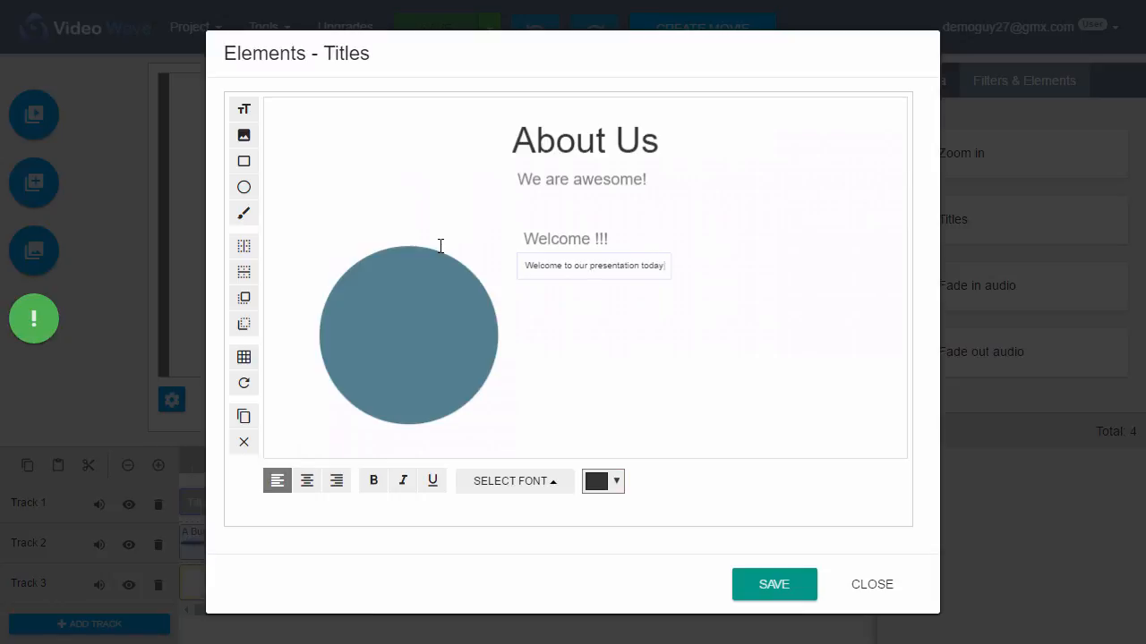
pyautogui.write(', we have a lot')
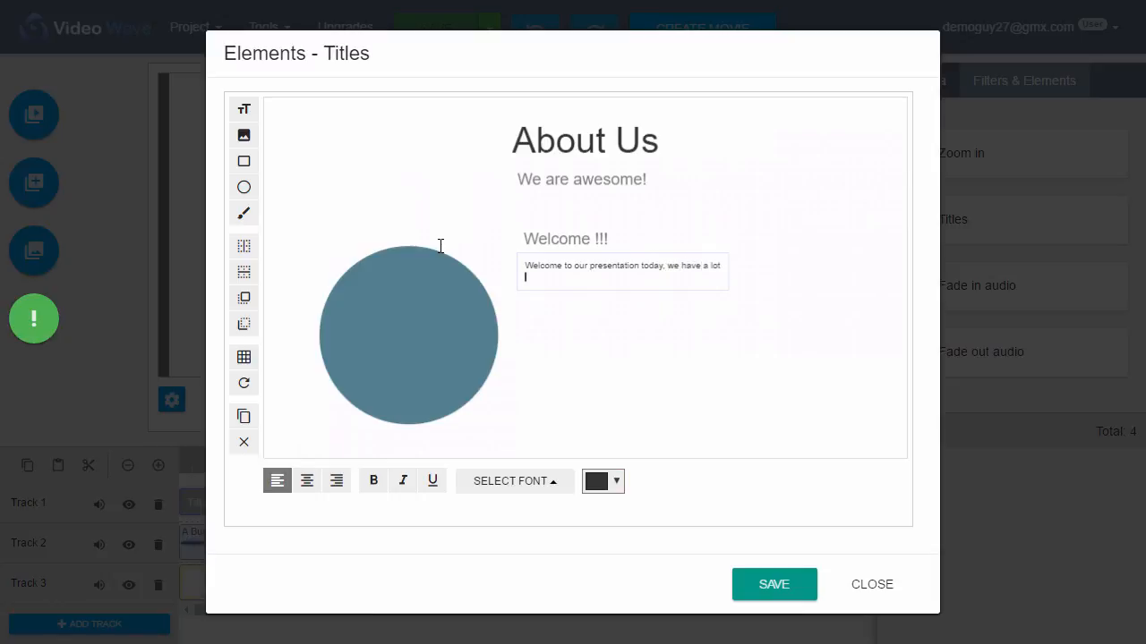
# - Continue the welcome paragraph with "of exciting things to tell you about that is really going to help your business grow!"
pyautogui.write(' of exciting things to tell you abou')
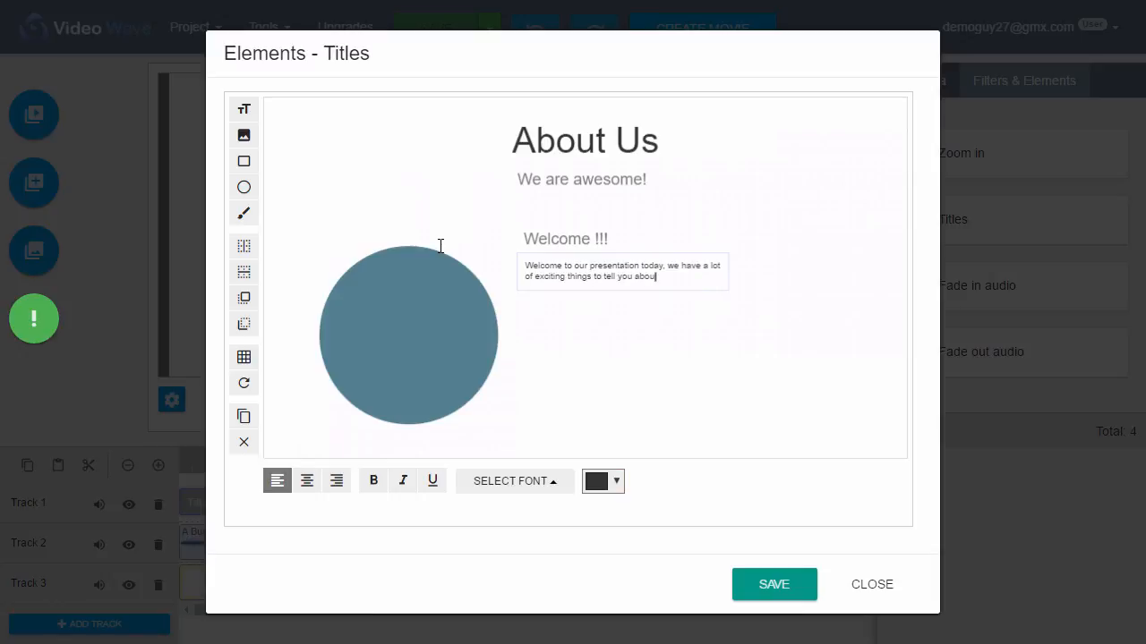
pyautogui.write('t that is really going to ')
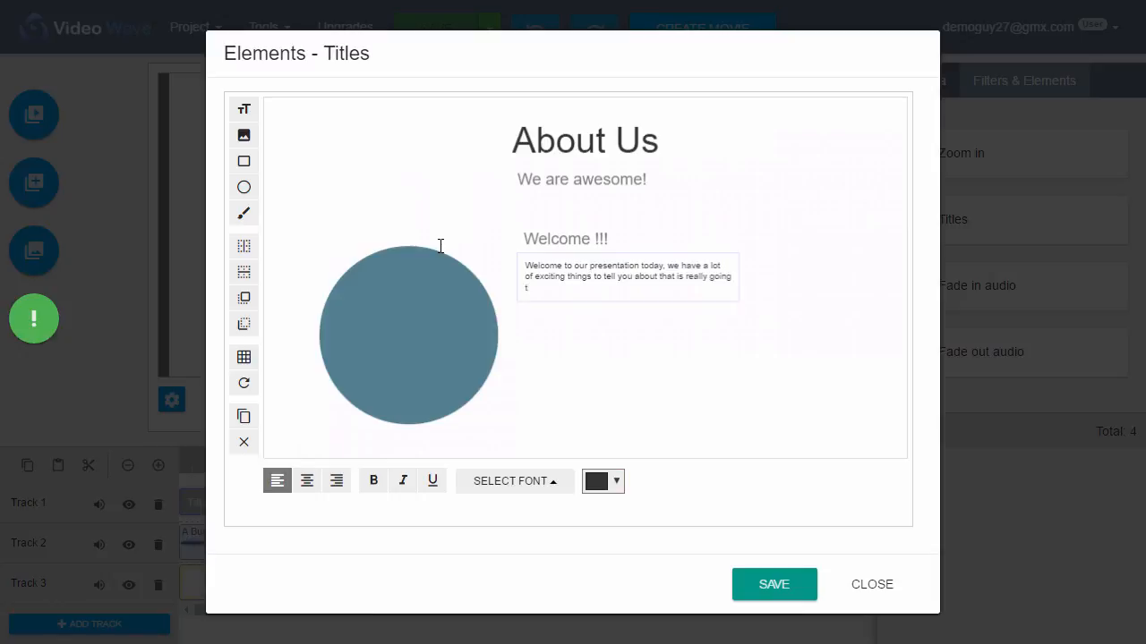
pyautogui.write('help your business gow')
pyautogui.press('BackSpace')
pyautogui.press('BackSpace')
pyautogui.write('row!')
pyautogui.click(718, 345)
# - Enlarge the welcome paragraph beside the circle, shift it slightly down, and save the About Us slide
pyautogui.click(677, 292)
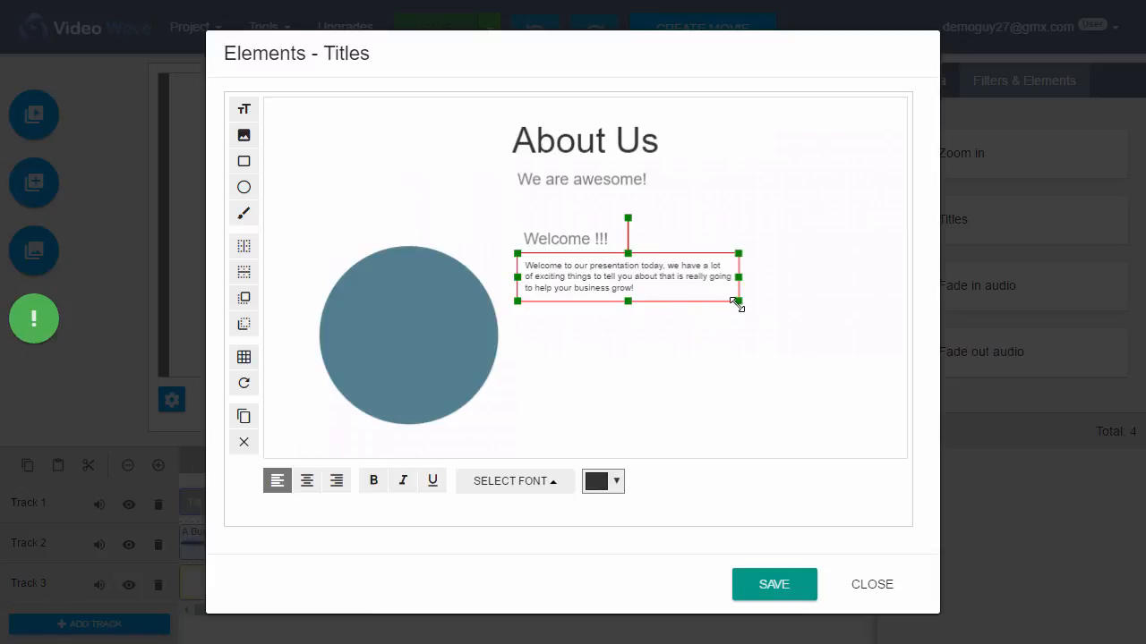
pyautogui.moveTo(737, 304); pyautogui.dragTo(848, 367)
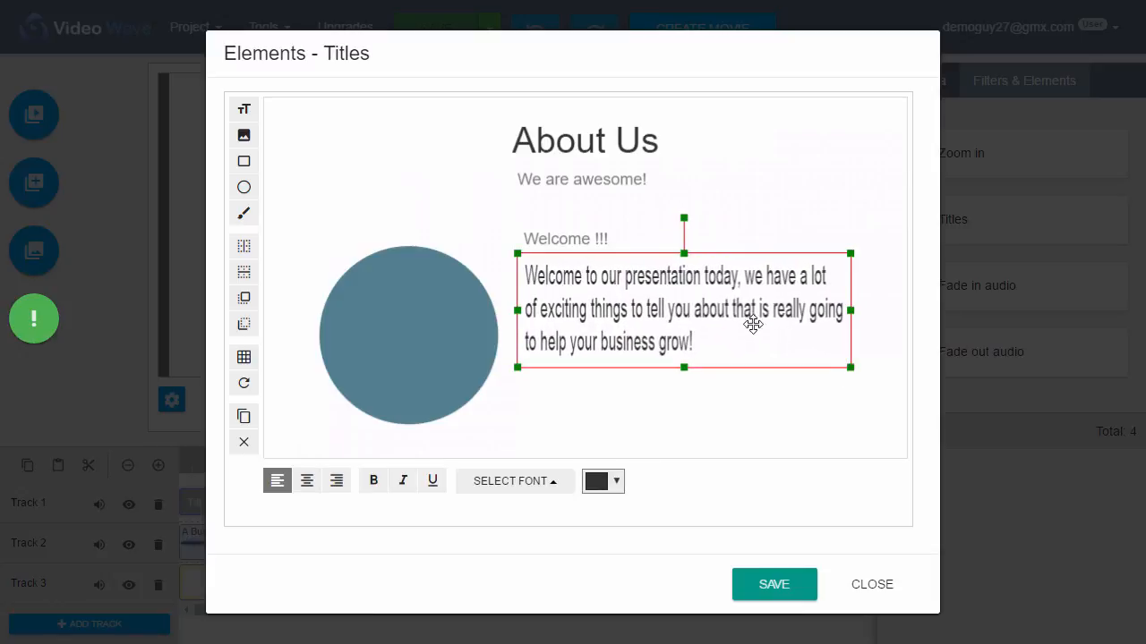
pyautogui.moveTo(753, 325); pyautogui.dragTo(757, 335)
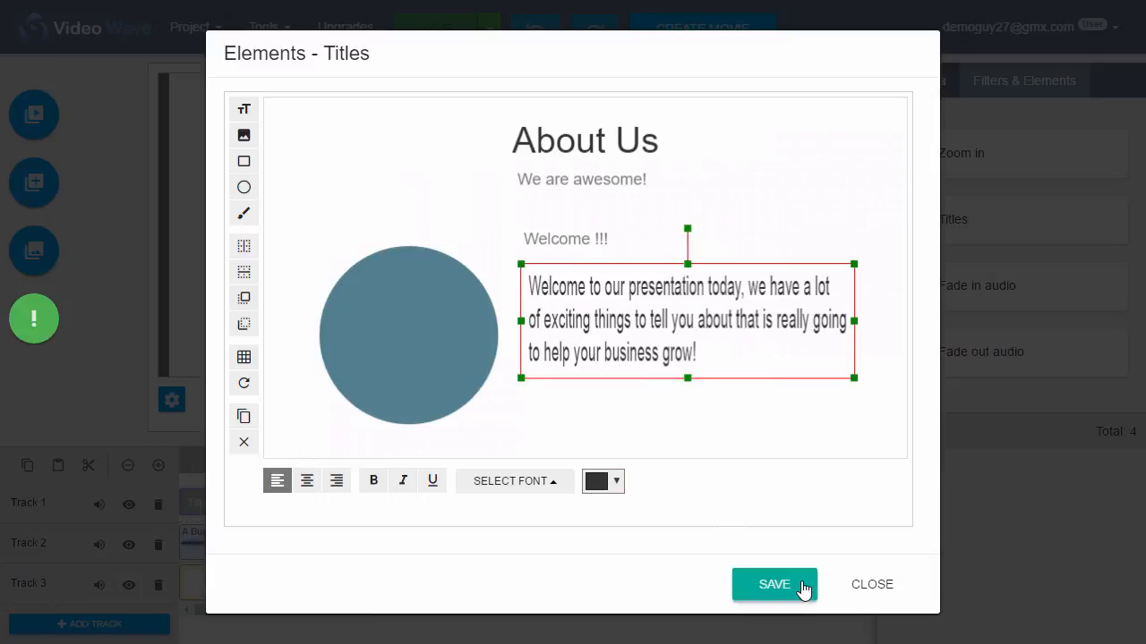
pyautogui.click(774, 584)
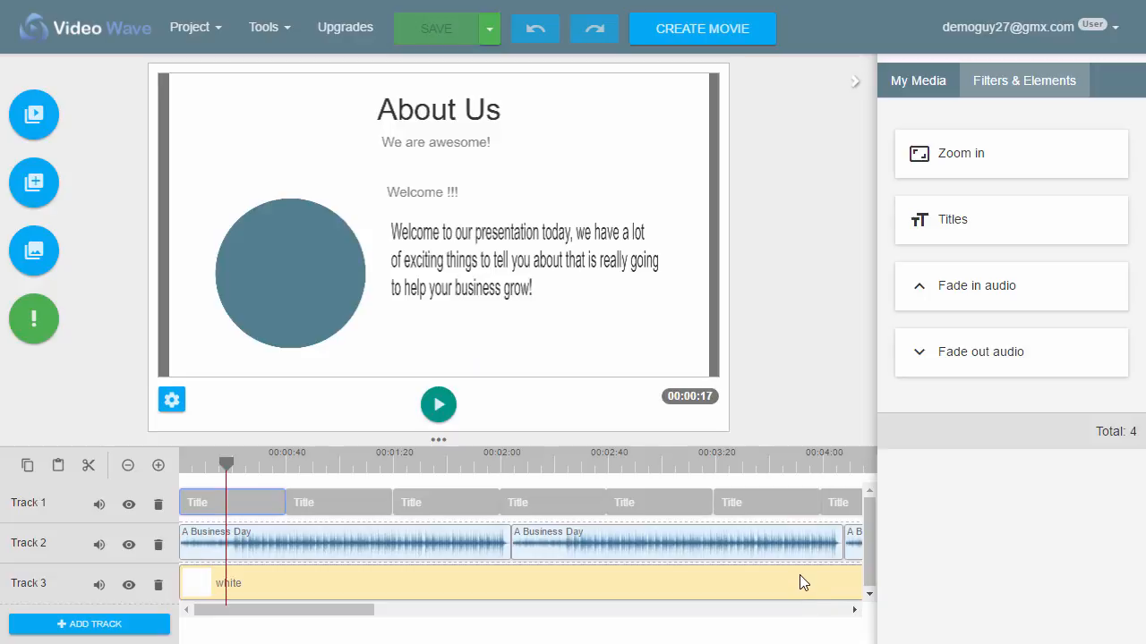
# - Preview the second and third title clips, the slogan slide and the Expert Team slide
pyautogui.click(357, 502)
pyautogui.click(337, 463)
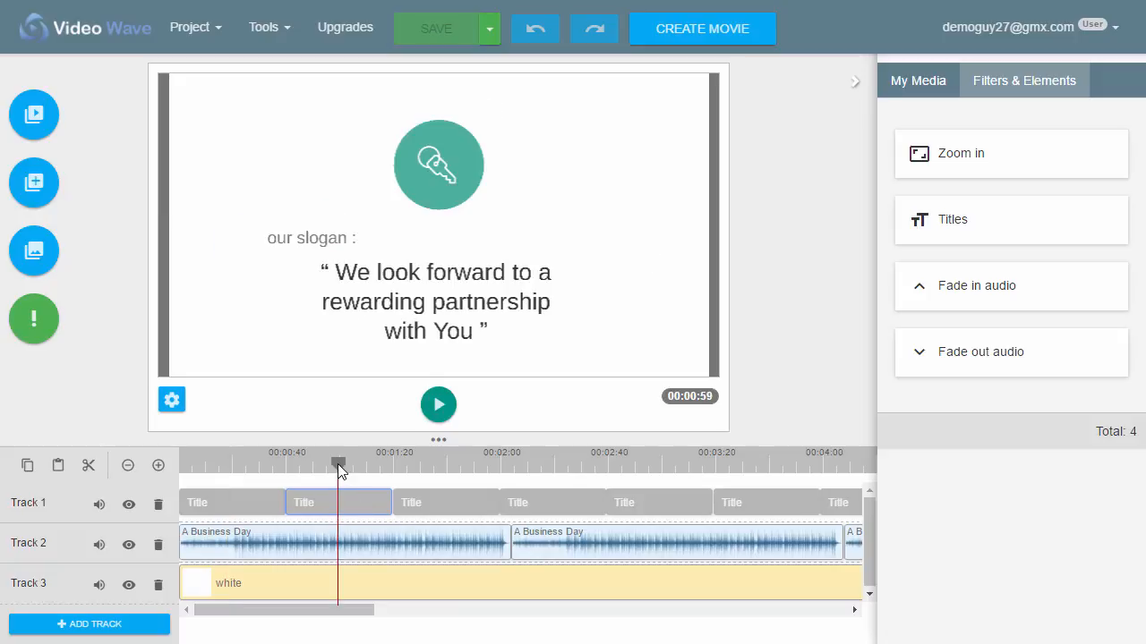
pyautogui.click(438, 504)
pyautogui.click(433, 462)
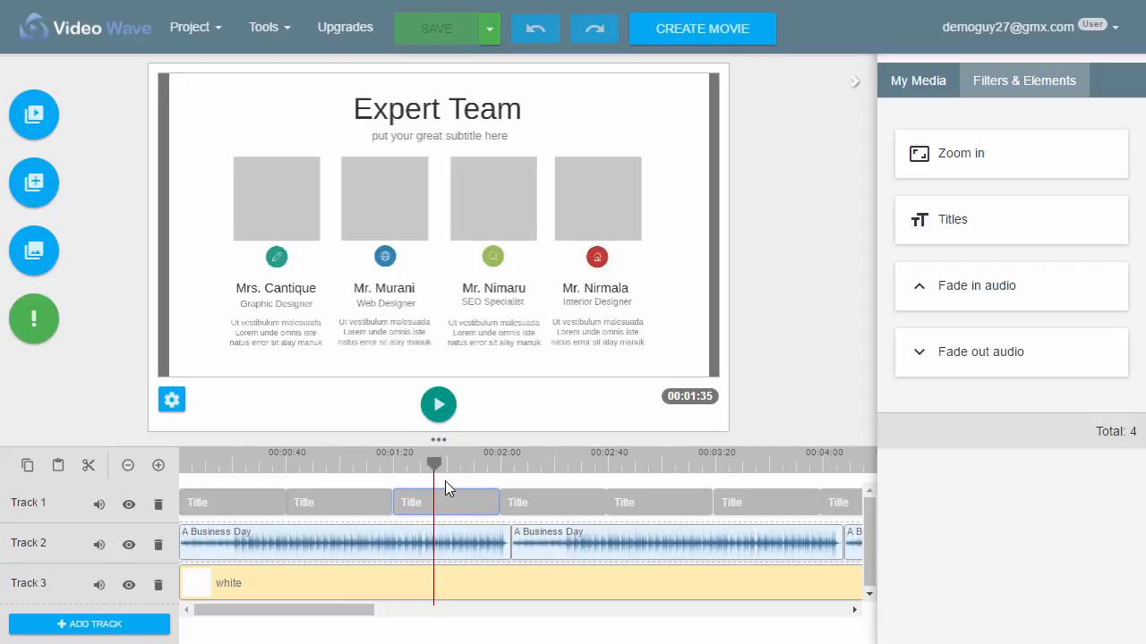
# - Open the third title clip, Expert Team, and replace the first member's surname and set her job title to "President"
pyautogui.rightClick(424, 500)
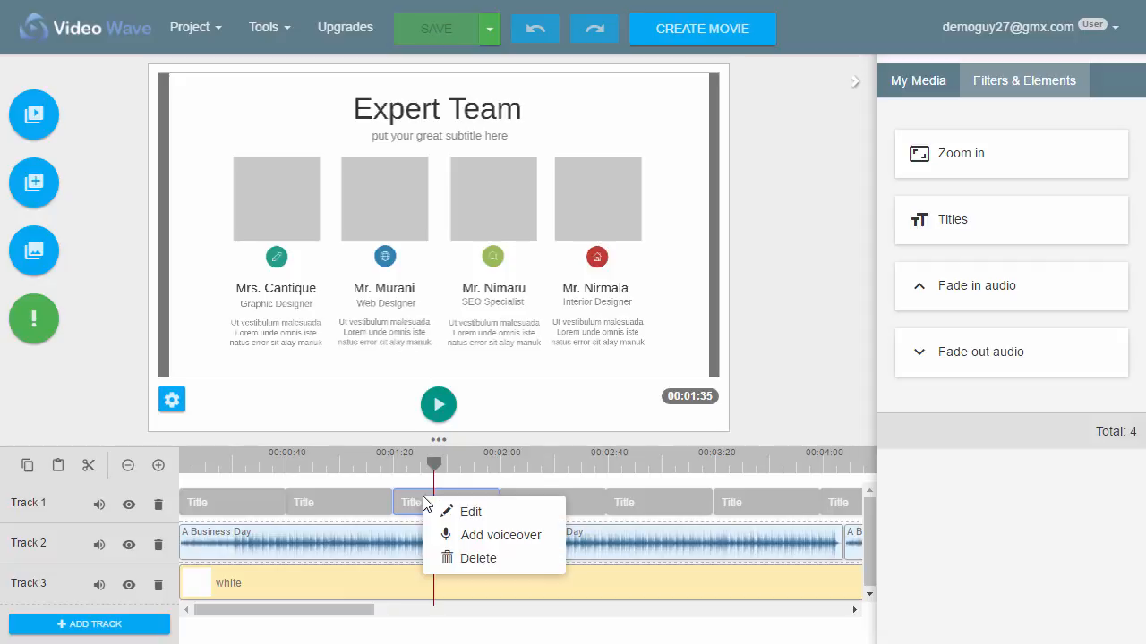
pyautogui.click(447, 511)
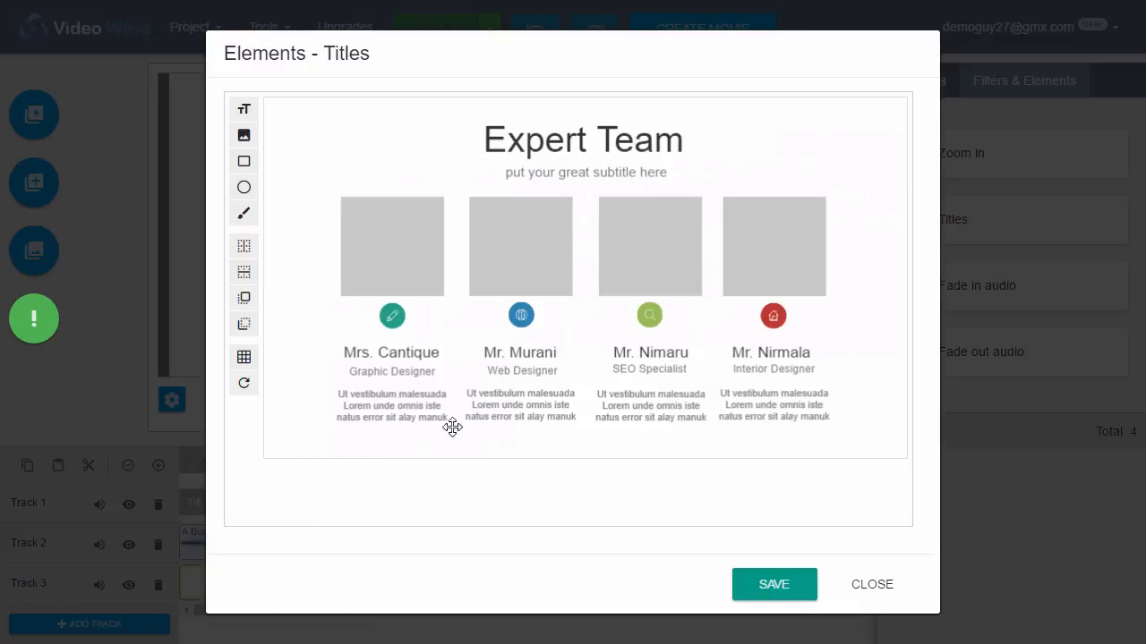
pyautogui.click(394, 355)
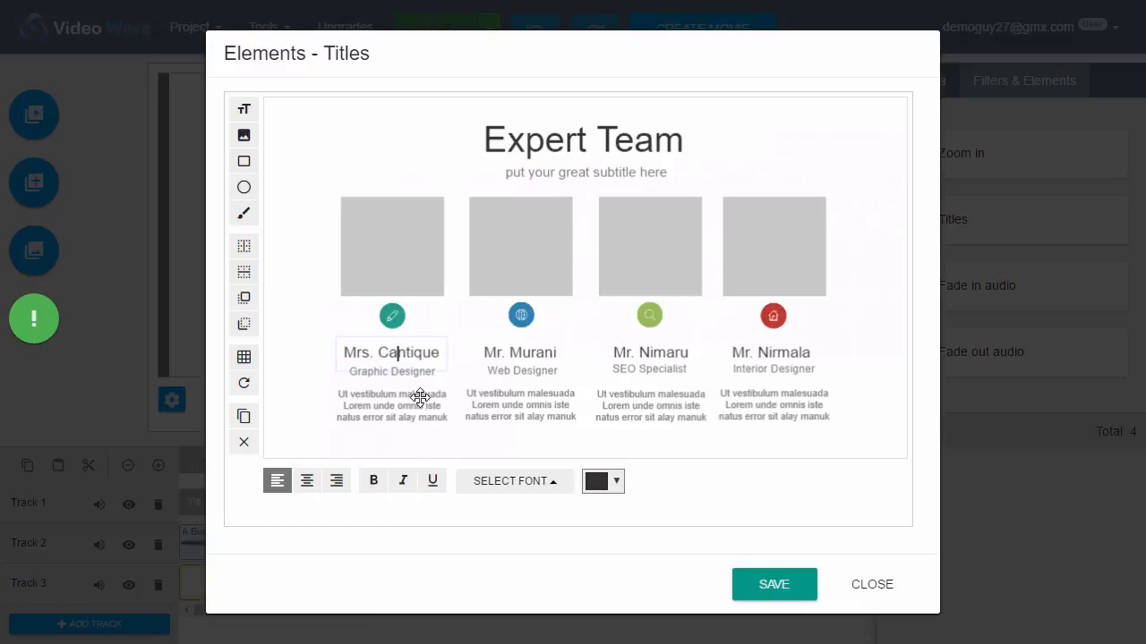
pyautogui.hotkey('shift', 'End')
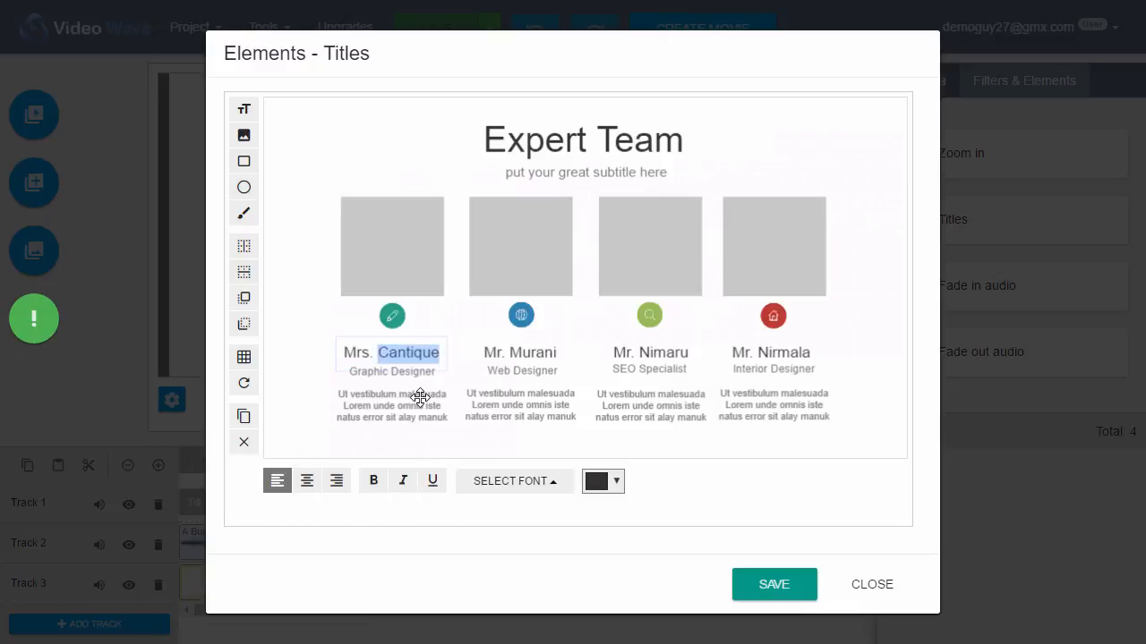
pyautogui.write('Smith')
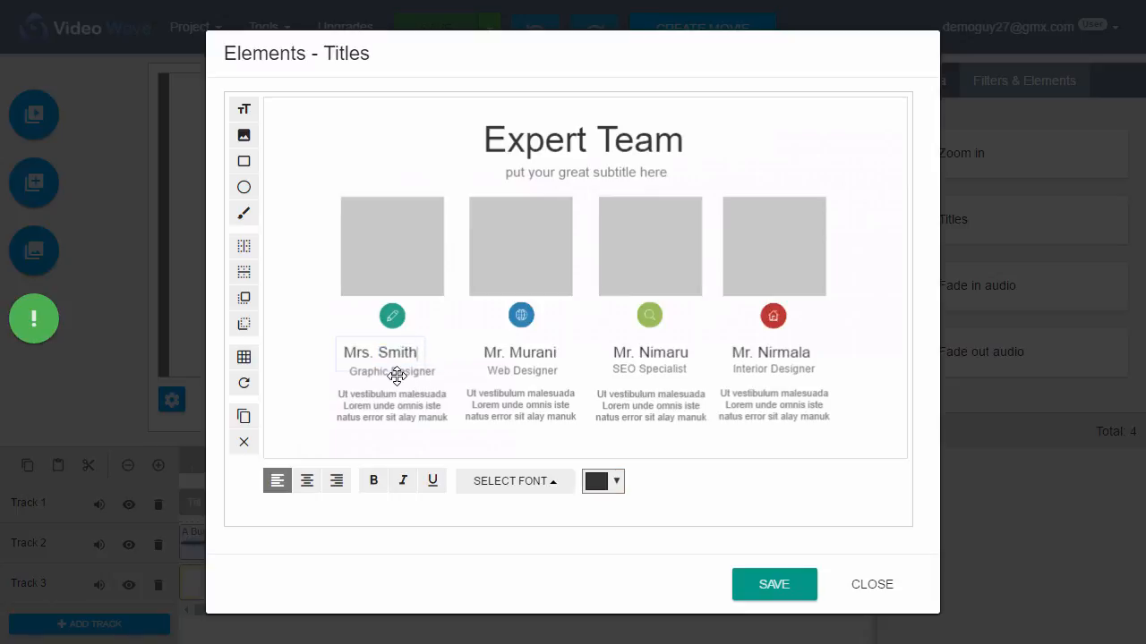
pyautogui.click(397, 374)
pyautogui.tripleClick(391, 381)
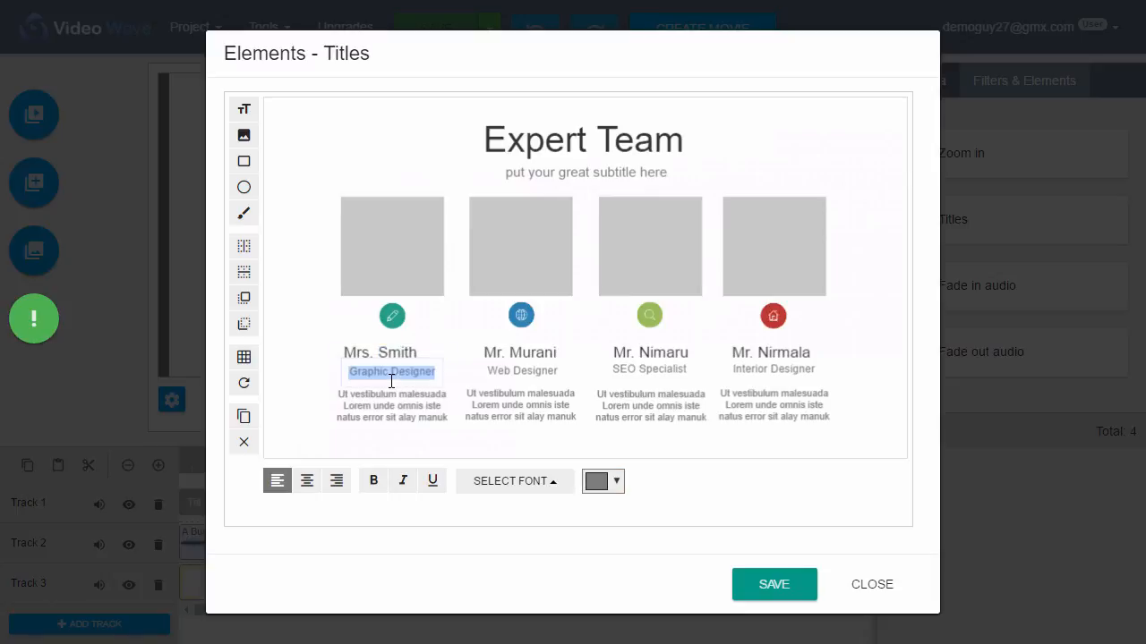
pyautogui.write('President')
# - Delete the first member's description text and centre the President job title under her name
pyautogui.click(395, 408)
pyautogui.press('Delete')
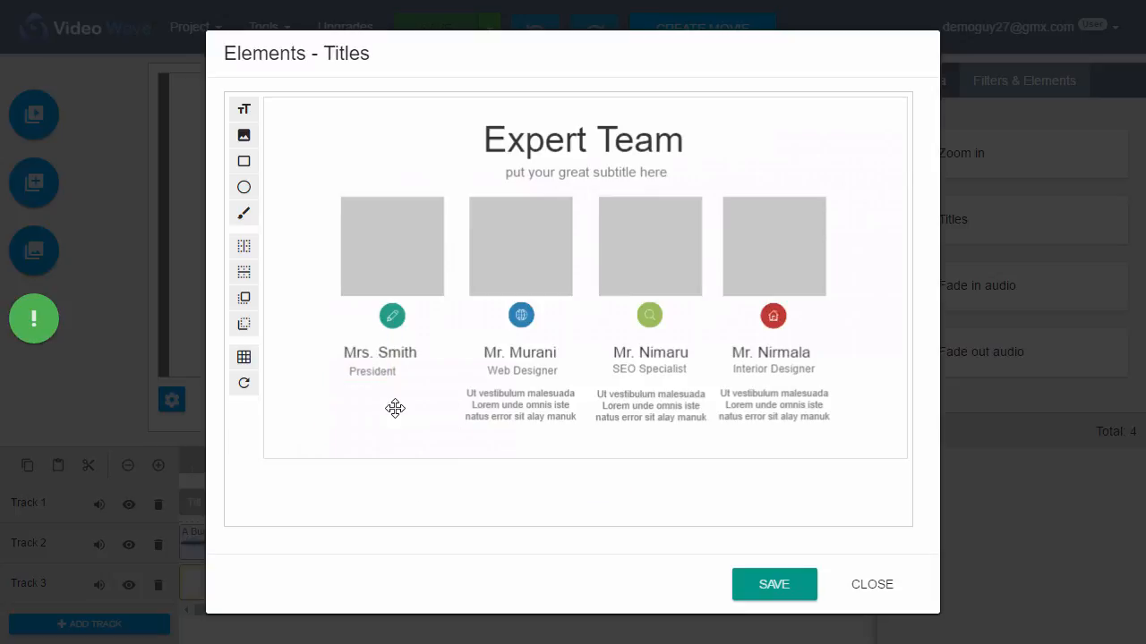
pyautogui.moveTo(375, 375)
pyautogui.mouseDown()
pyautogui.moveTo(397, 380)
pyautogui.moveTo(386, 378)
pyautogui.mouseUp()
pyautogui.click(420, 440)
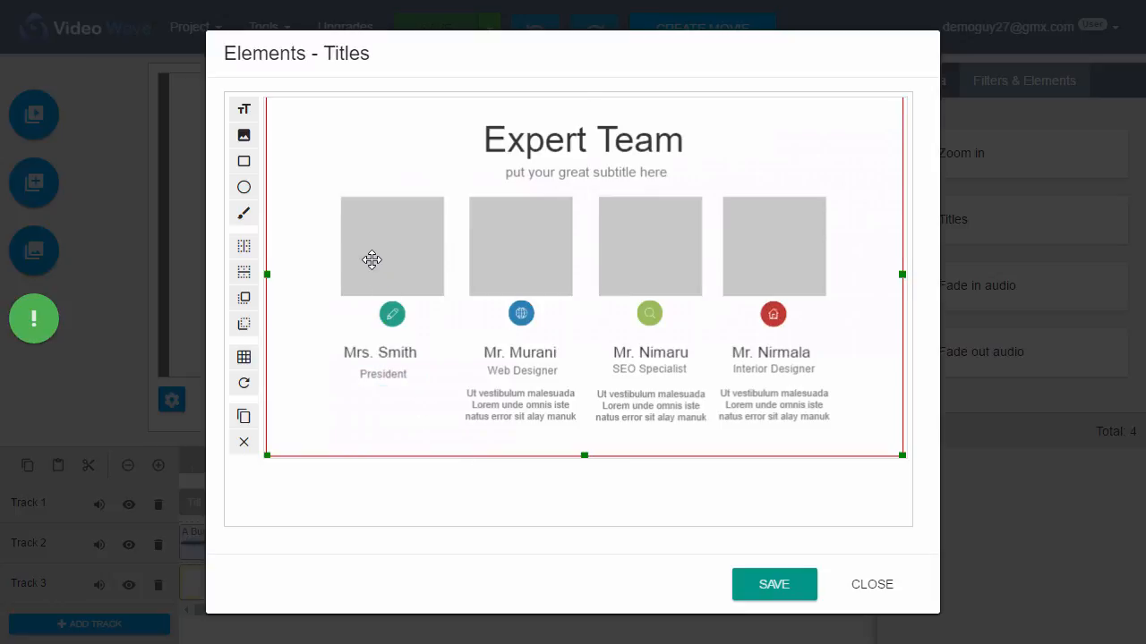
# - Add the "business" portrait image from My Media in the media library to the Expert Team slide
pyautogui.click(244, 136)
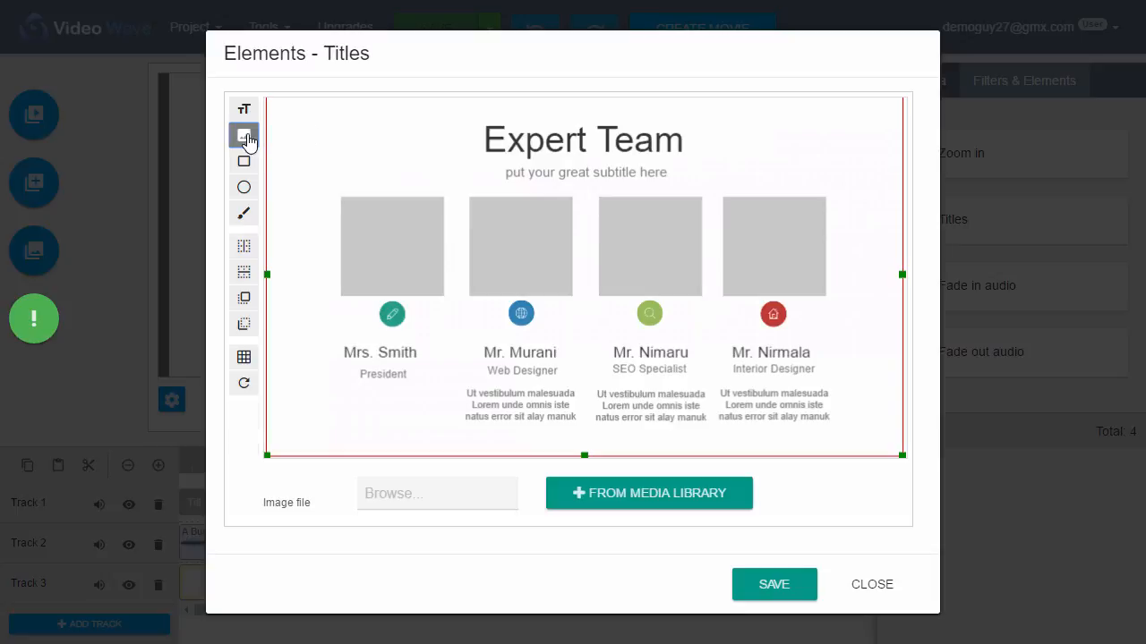
pyautogui.click(638, 497)
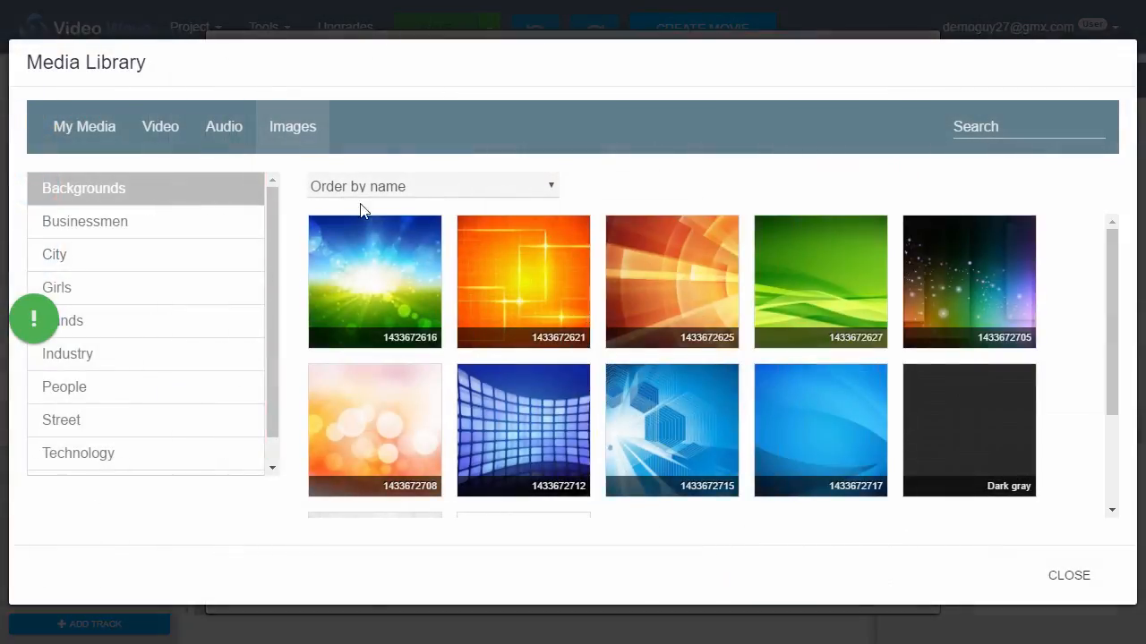
pyautogui.click(112, 133)
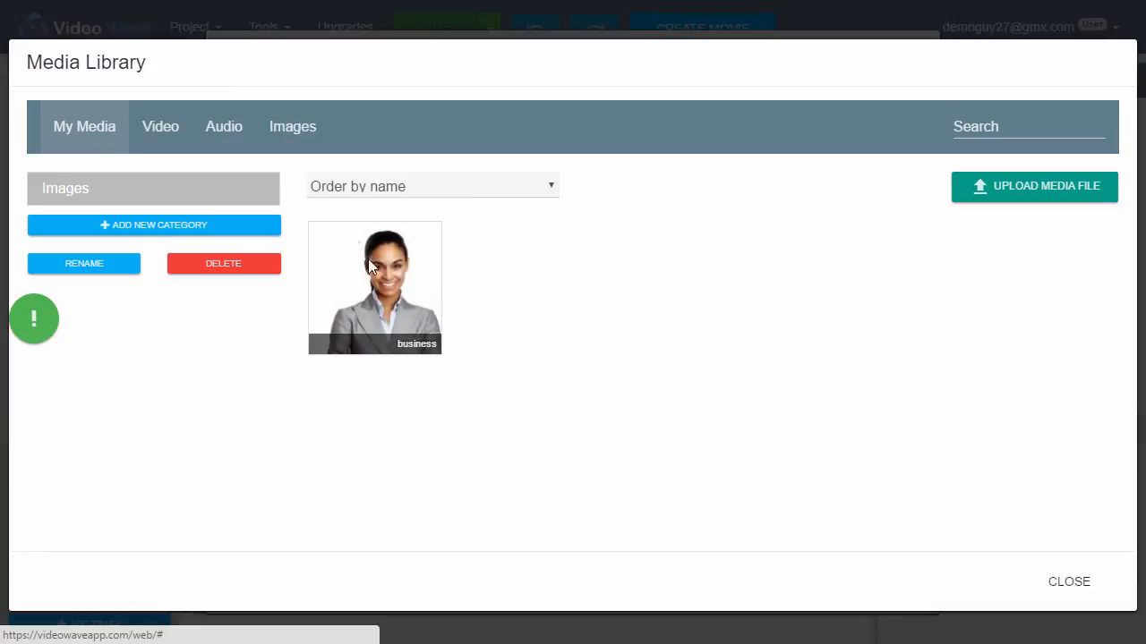
pyautogui.click(368, 261)
pyautogui.moveTo(448, 325); pyautogui.dragTo(394, 251)
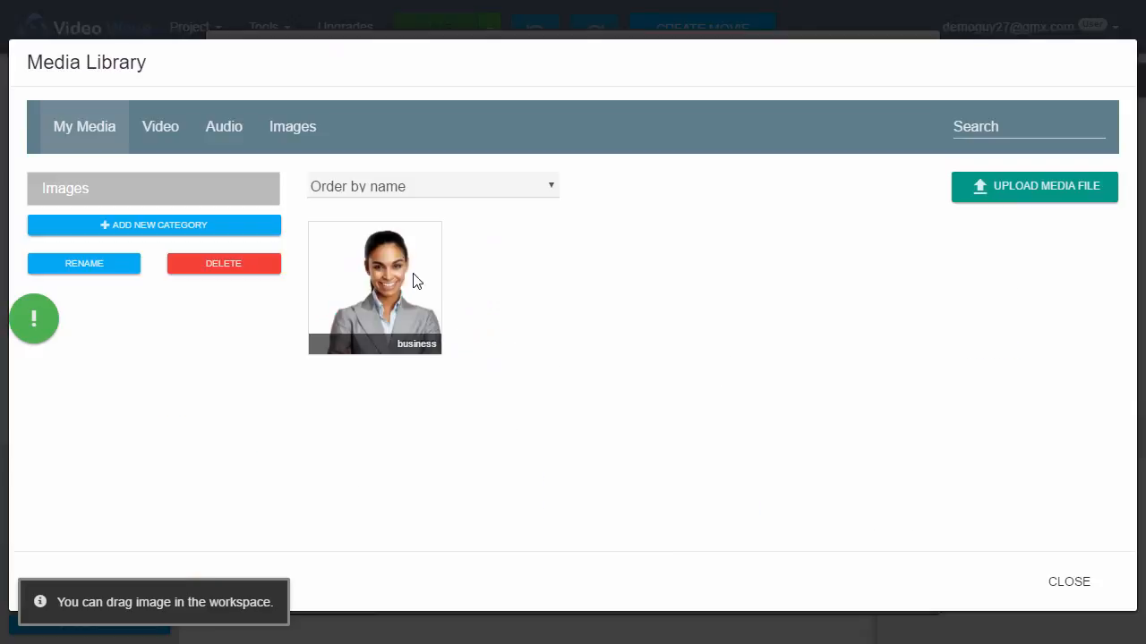
pyautogui.click(1087, 595)
# - Shrink the portrait to fit over the first member's grey photo placeholder and save the slide
pyautogui.click(537, 376)
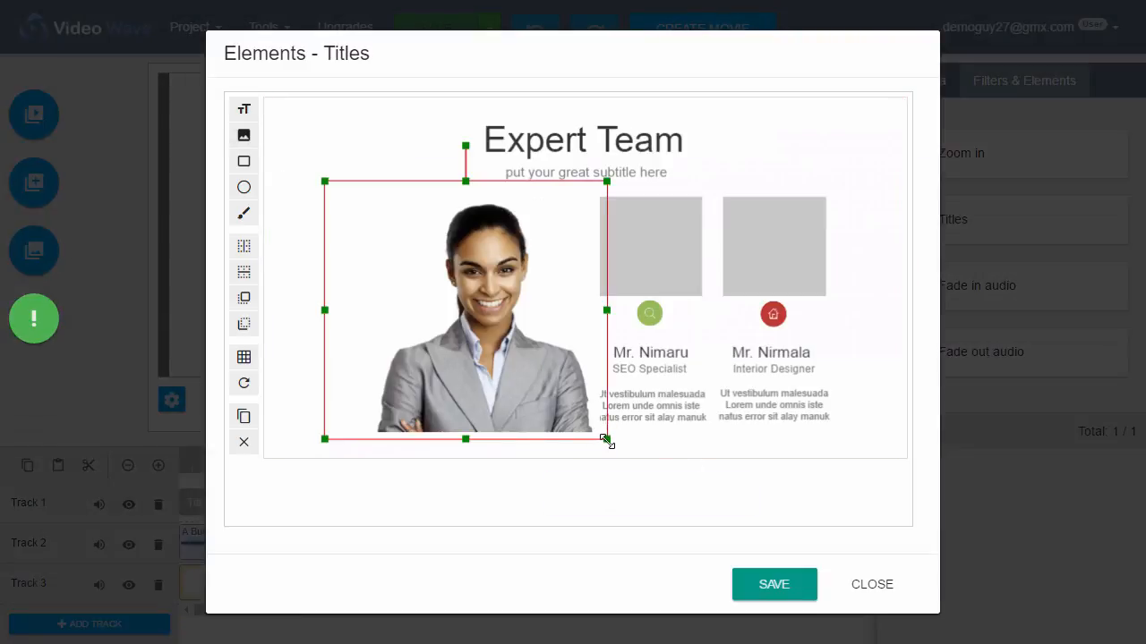
pyautogui.moveTo(606, 439); pyautogui.dragTo(417, 281)
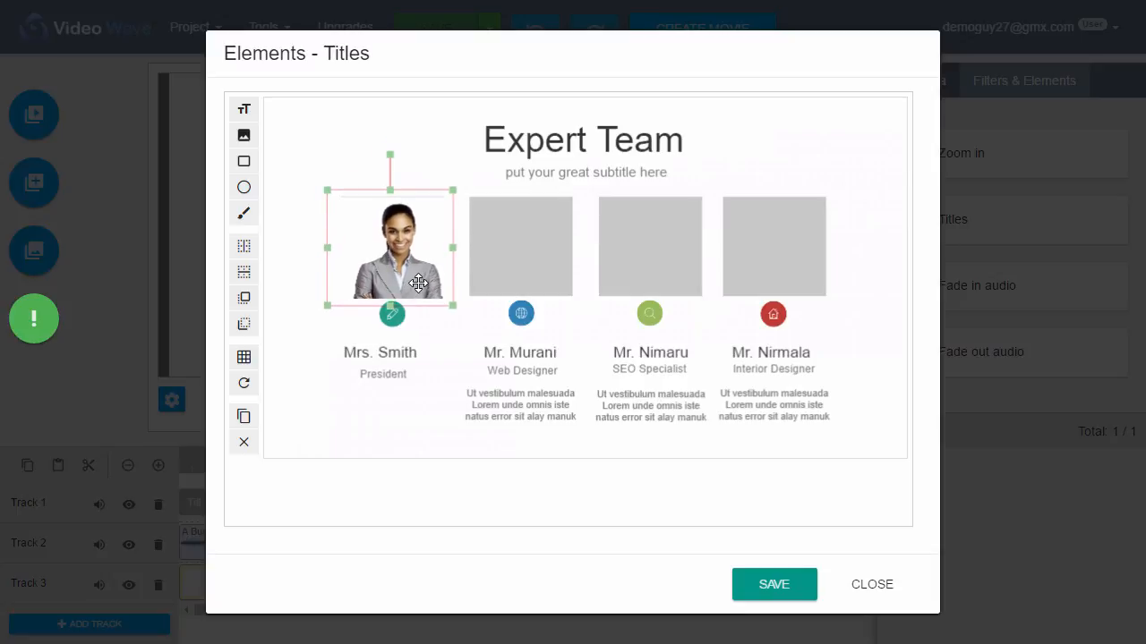
pyautogui.click(439, 388)
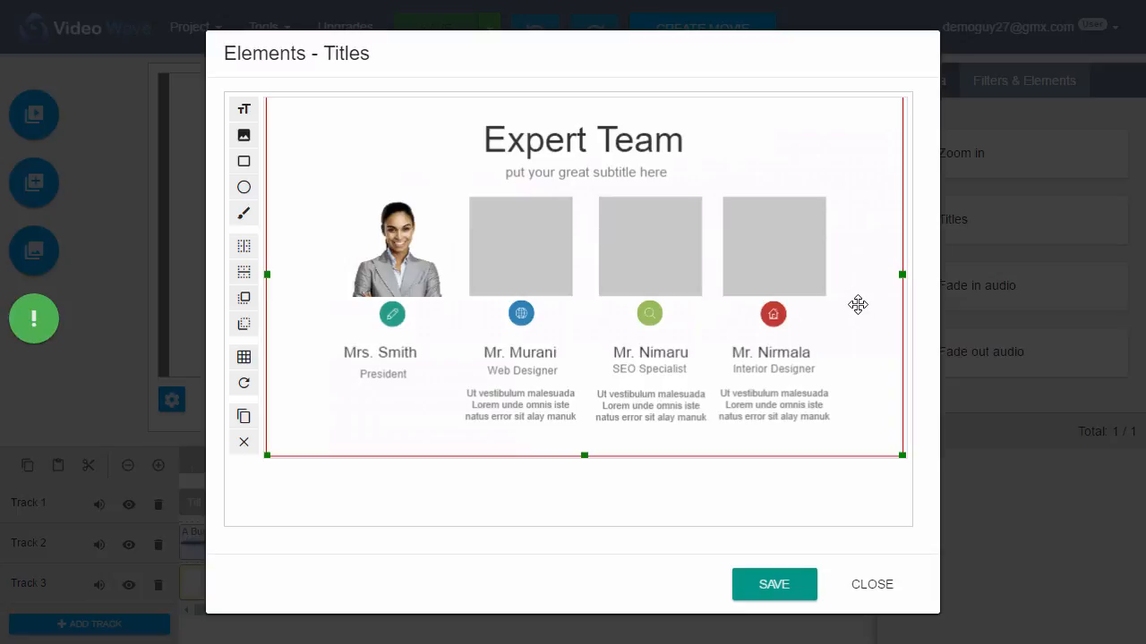
pyautogui.click(795, 584)
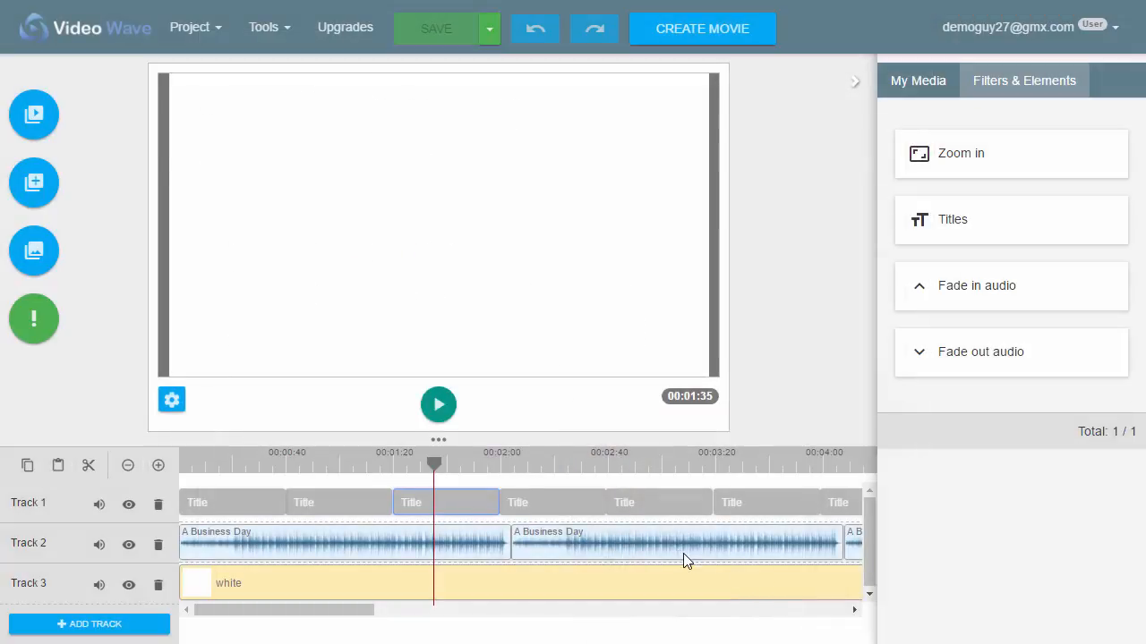
# - Delete the third title clip, the Expert Team slide, from Track 1
pyautogui.rightClick(465, 493)
pyautogui.click(501, 553)
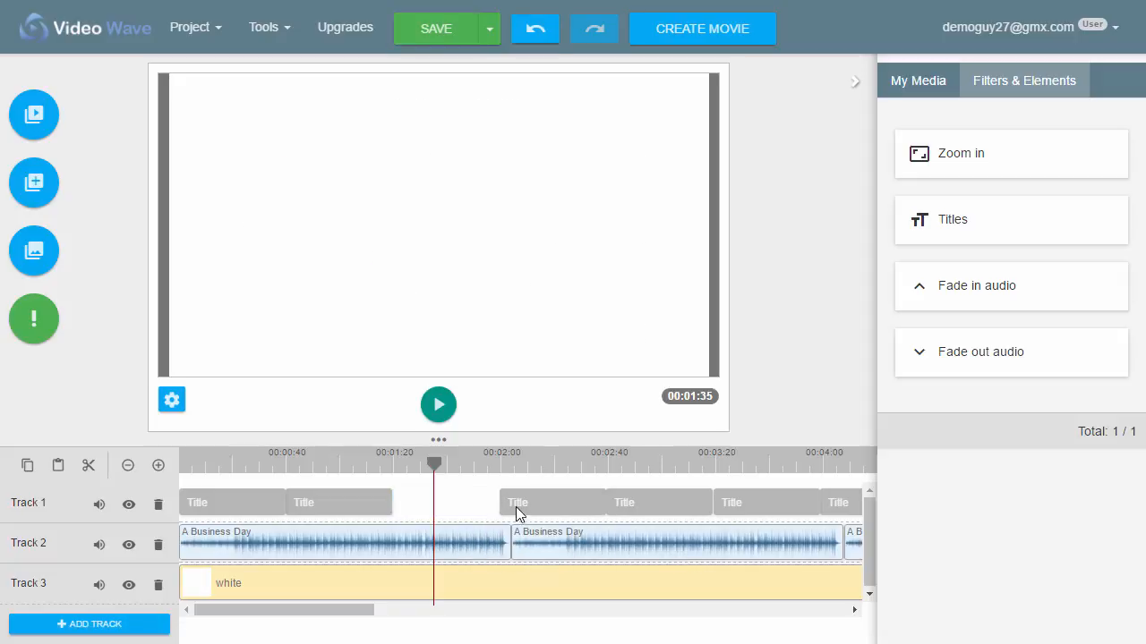
# - Delete the Our Promise and What People Looking for ? title clips from Track 1
pyautogui.click(524, 460)
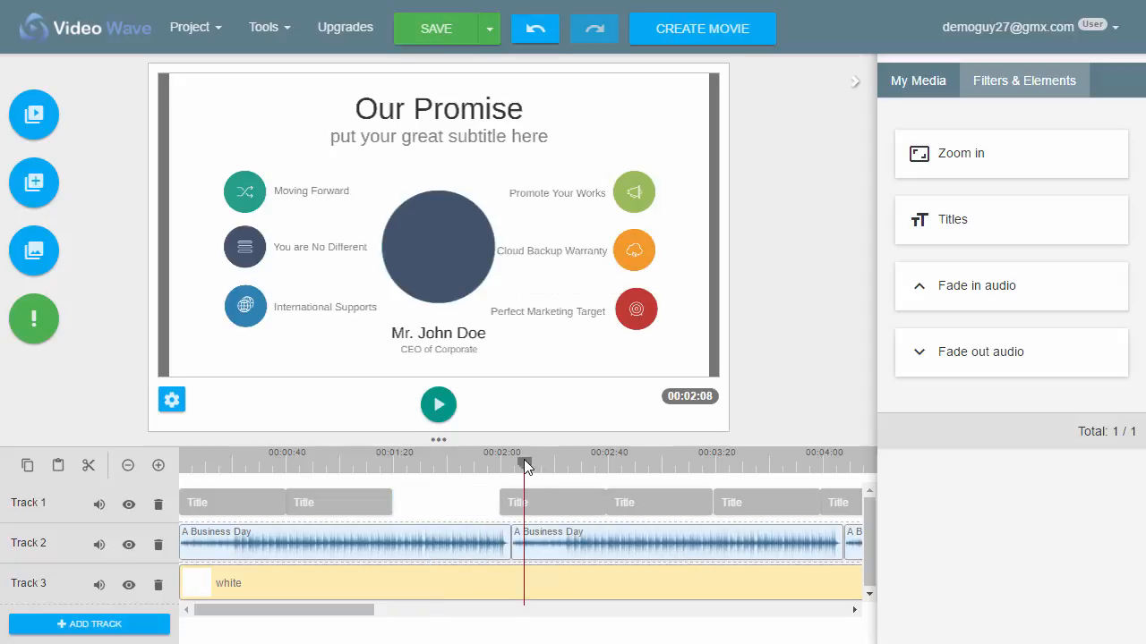
pyautogui.rightClick(571, 504)
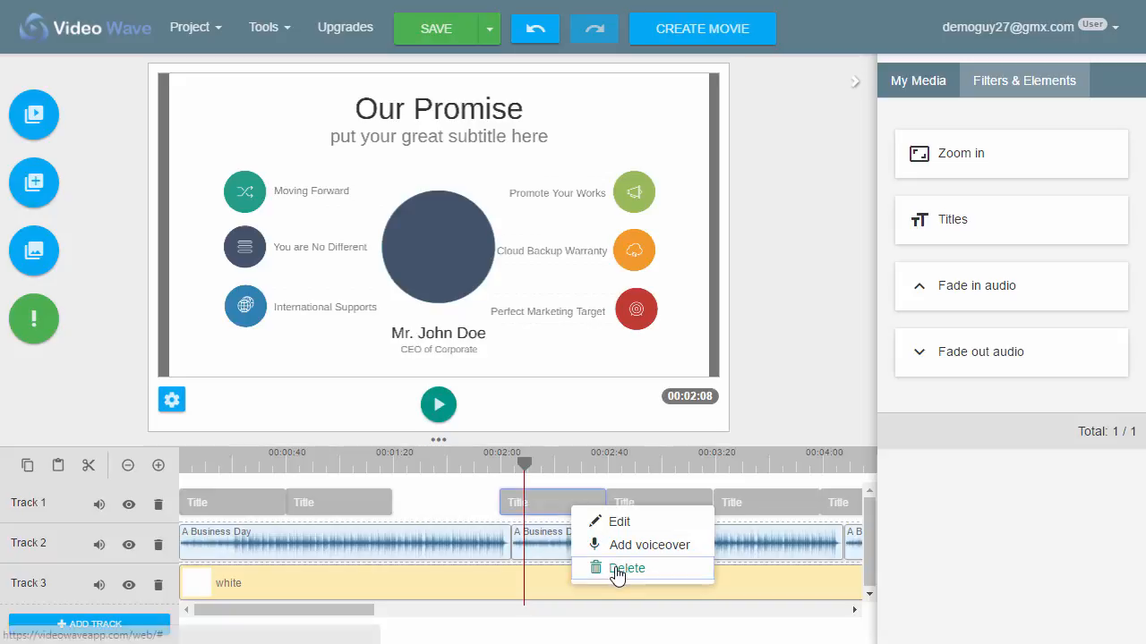
pyautogui.click(614, 571)
pyautogui.click(649, 507)
pyautogui.click(648, 463)
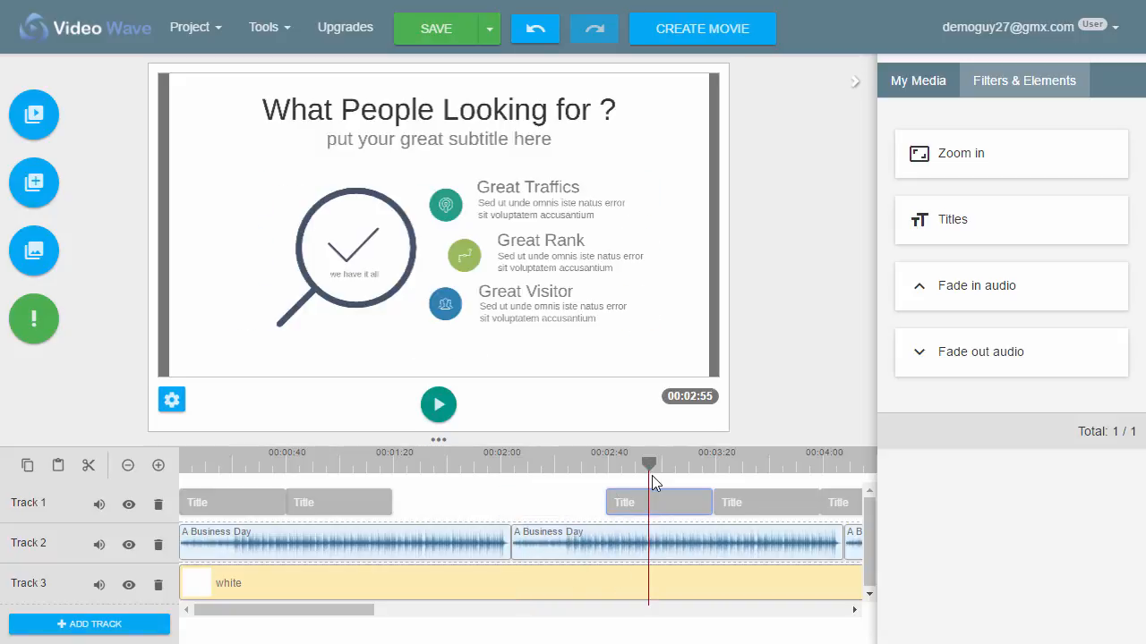
pyautogui.rightClick(665, 513)
pyautogui.click(683, 571)
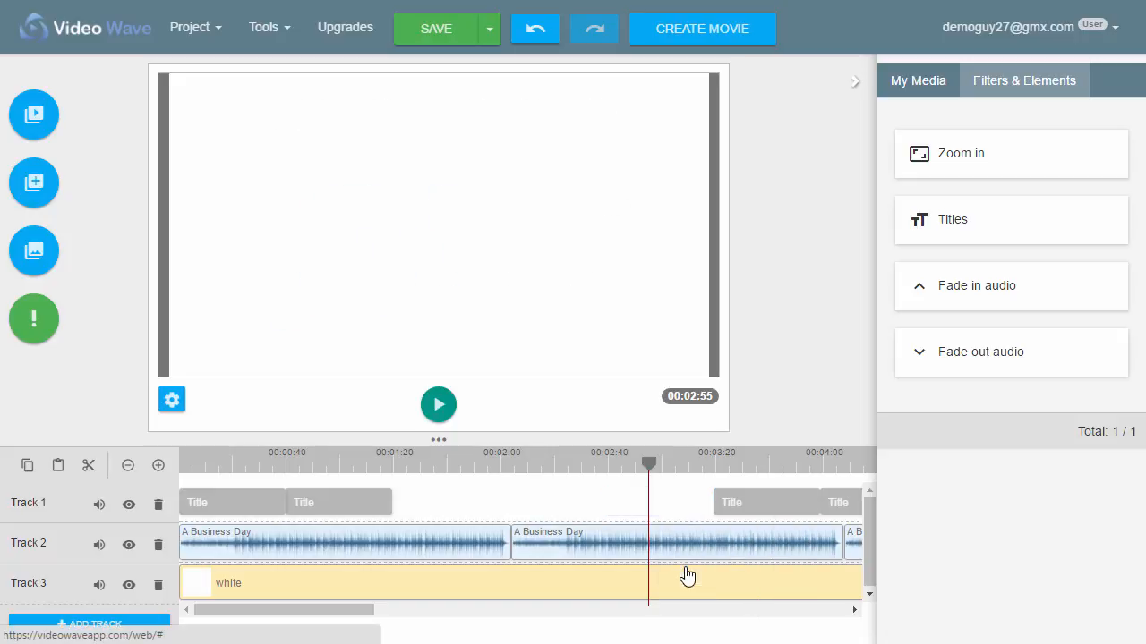
# - Move the "Your Product Will Become Popular" title clip on Track 1 directly behind the second title clip
pyautogui.click(729, 505)
pyautogui.click(739, 462)
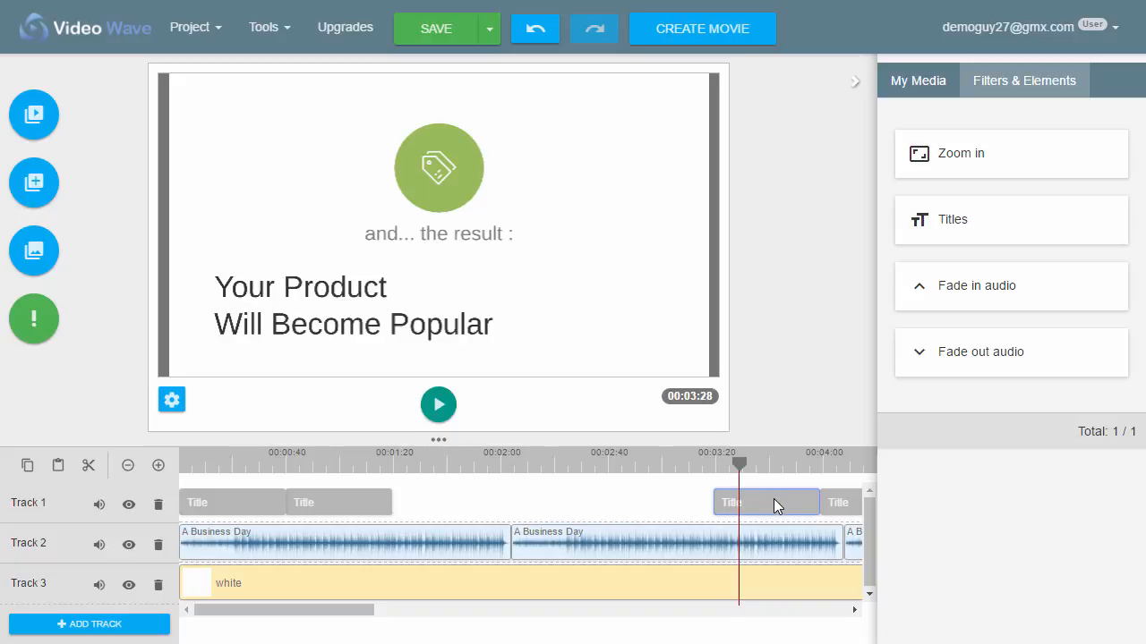
pyautogui.moveTo(774, 503); pyautogui.dragTo(460, 499)
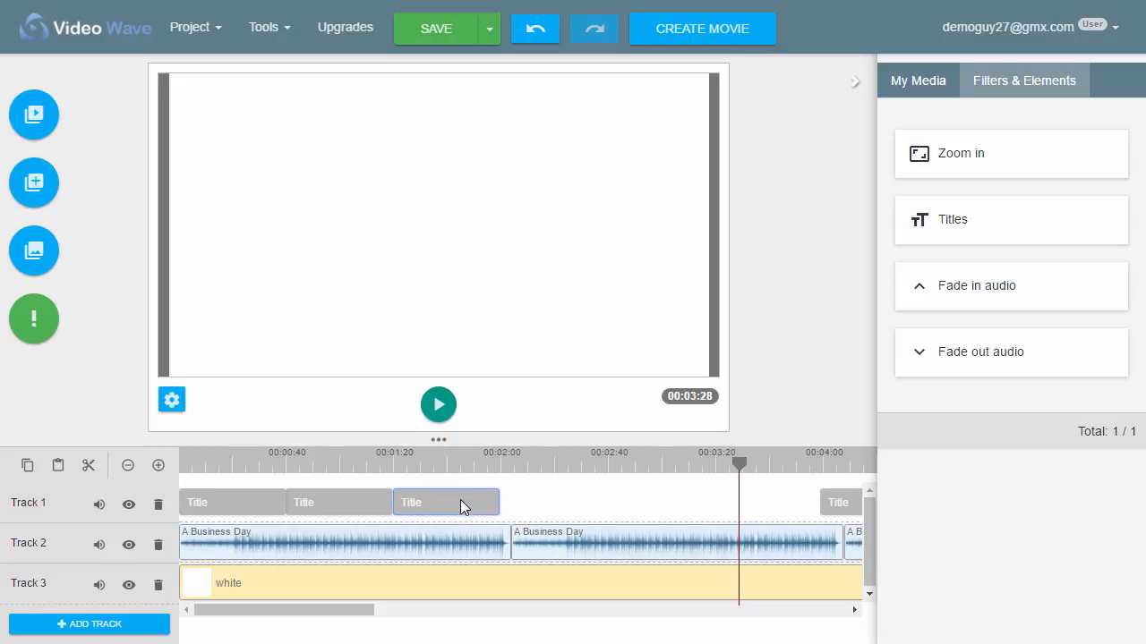
# - Delete the second A Business Day audio clip from Track 2
pyautogui.click(539, 539)
pyautogui.rightClick(541, 539)
pyautogui.click(595, 580)
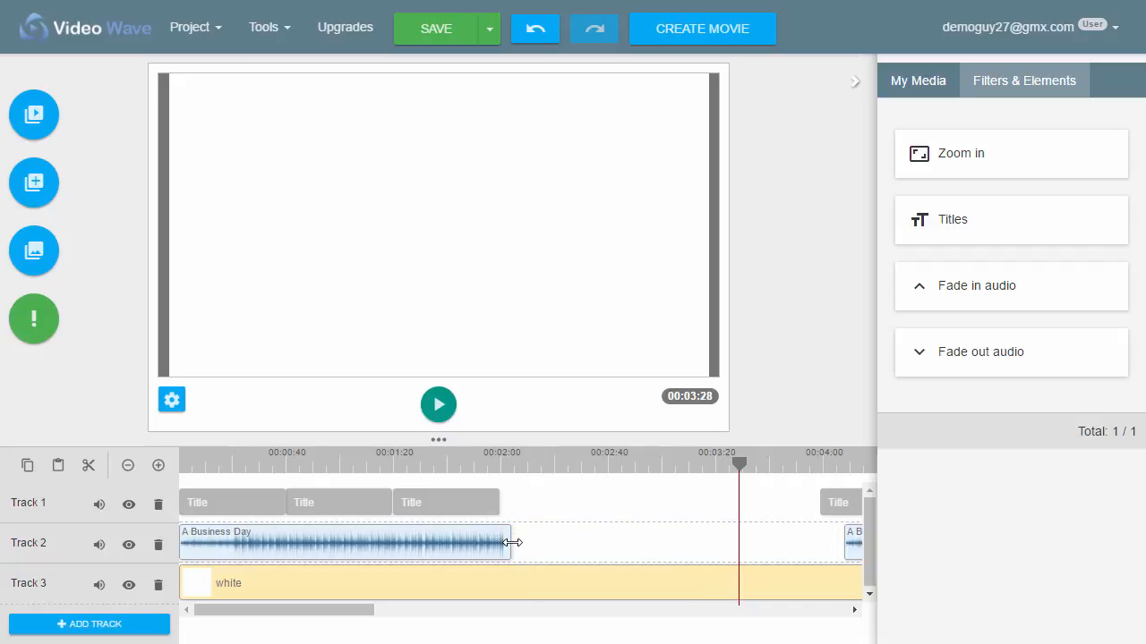
# - Delete all title clips on Track 1 that follow the first three, starting with the one near 00:04:00
pyautogui.moveTo(365, 612); pyautogui.dragTo(484, 611)
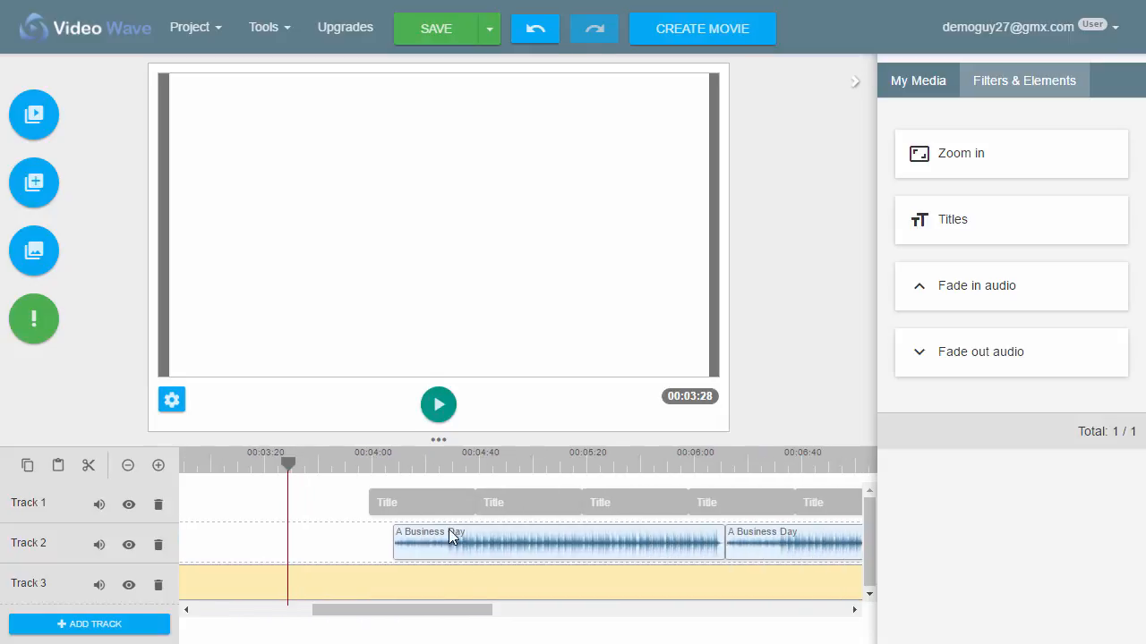
pyautogui.rightClick(423, 504)
pyautogui.click(464, 568)
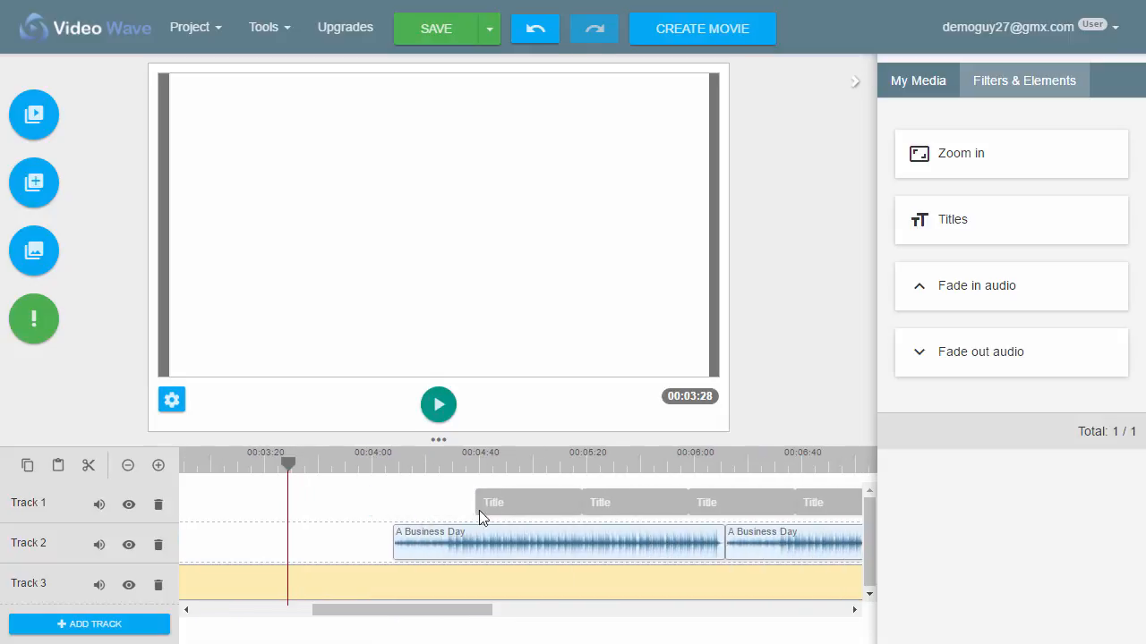
pyautogui.rightClick(498, 503)
pyautogui.click(533, 566)
pyautogui.rightClick(604, 510)
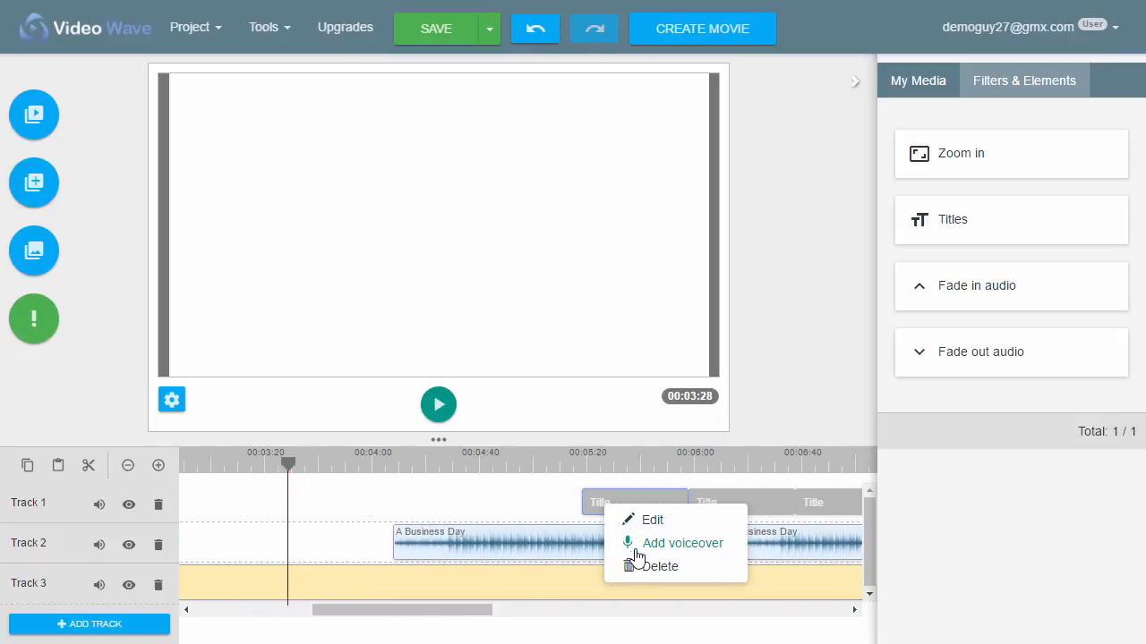
pyautogui.click(639, 566)
pyautogui.rightClick(697, 503)
pyautogui.click(738, 567)
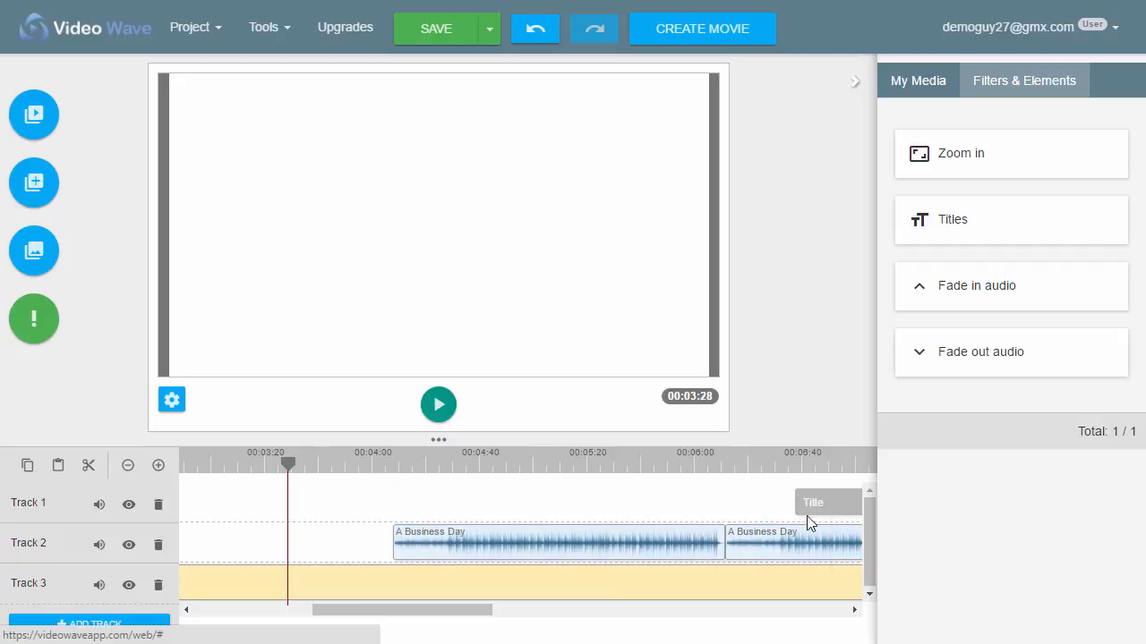
pyautogui.rightClick(824, 503)
pyautogui.click(847, 567)
# - Delete the remaining A Business Day clips after the first and shorten the white background on Track 3 to end with that audio
pyautogui.rightClick(631, 543)
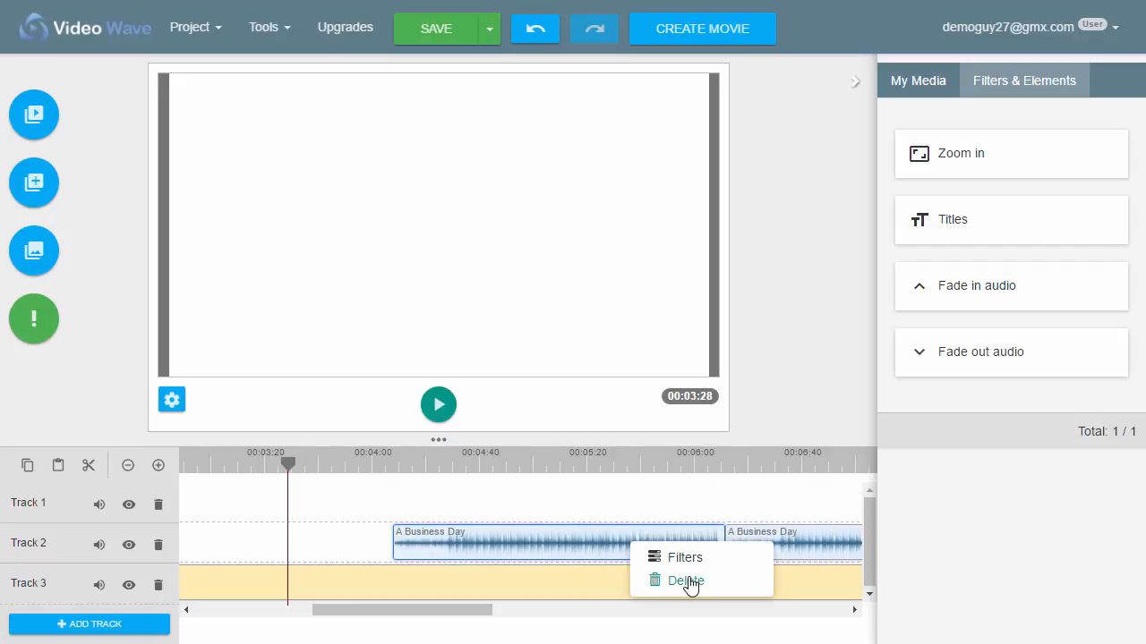
pyautogui.click(690, 585)
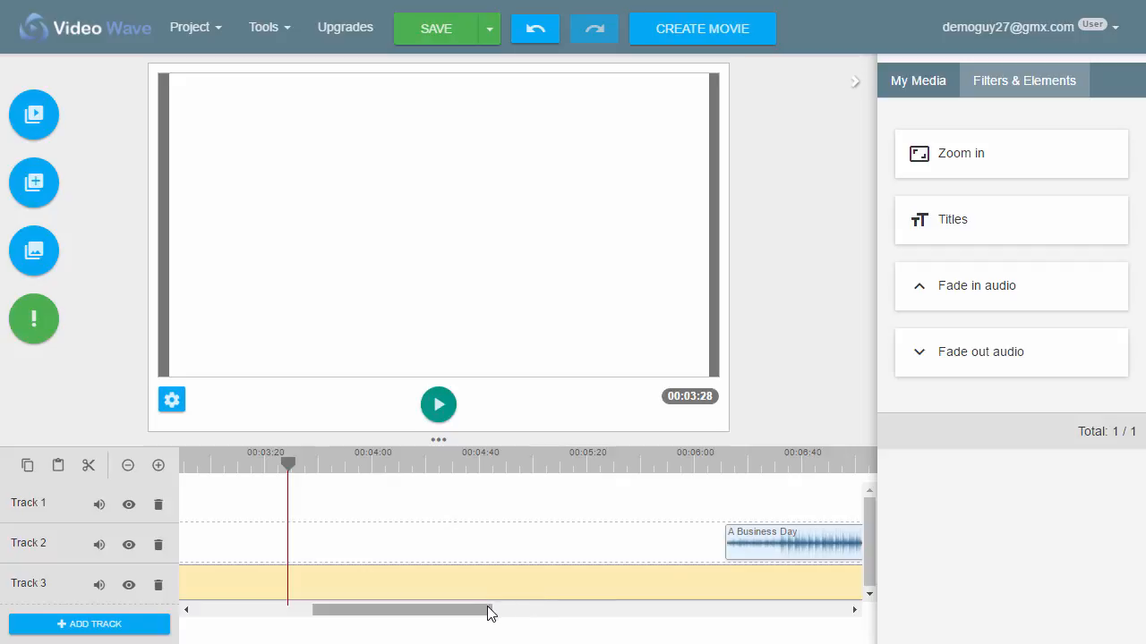
pyautogui.moveTo(488, 614); pyautogui.dragTo(616, 613)
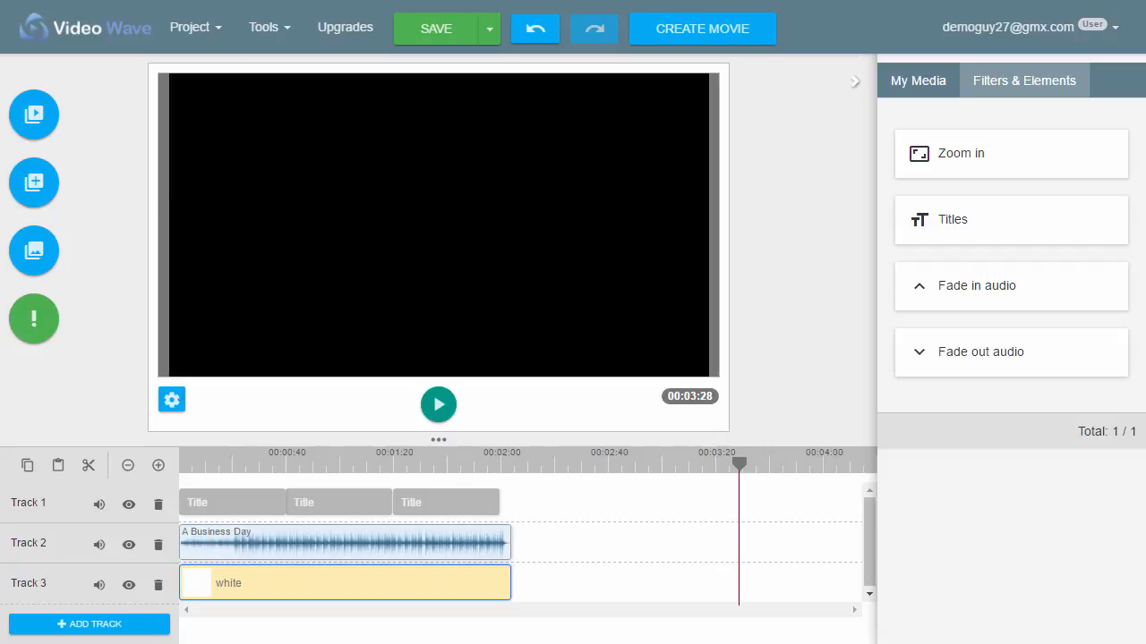
# - Preview the About Us slide by moving the playhead to 00:00:19
pyautogui.moveTo(738, 467); pyautogui.dragTo(233, 495)
pyautogui.click(247, 497)
pyautogui.click(296, 494)
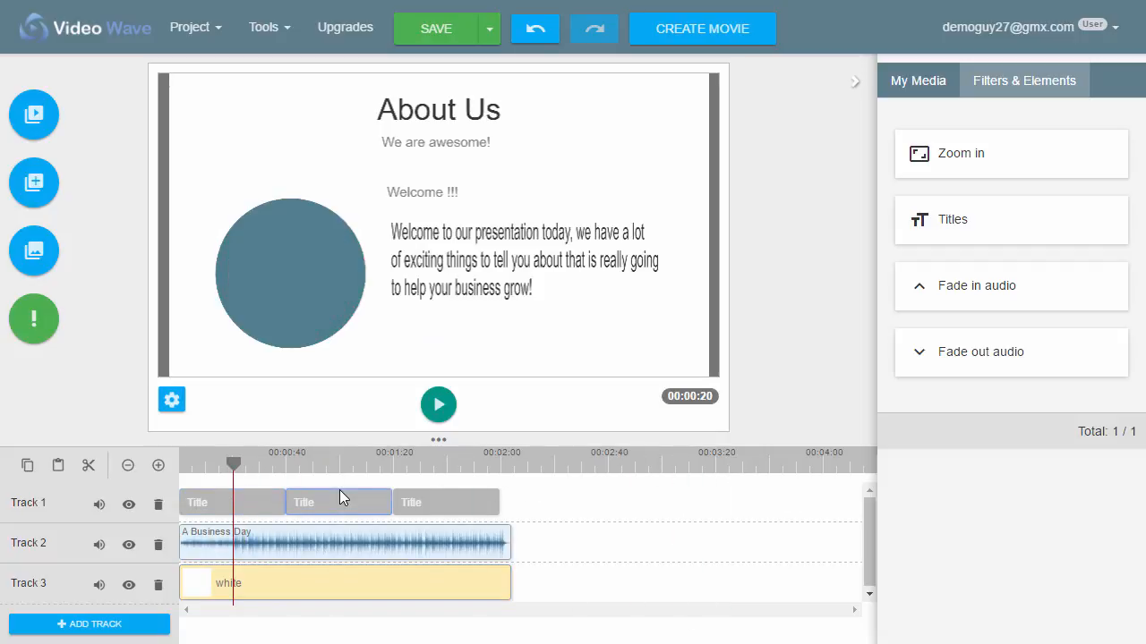
pyautogui.click(250, 548)
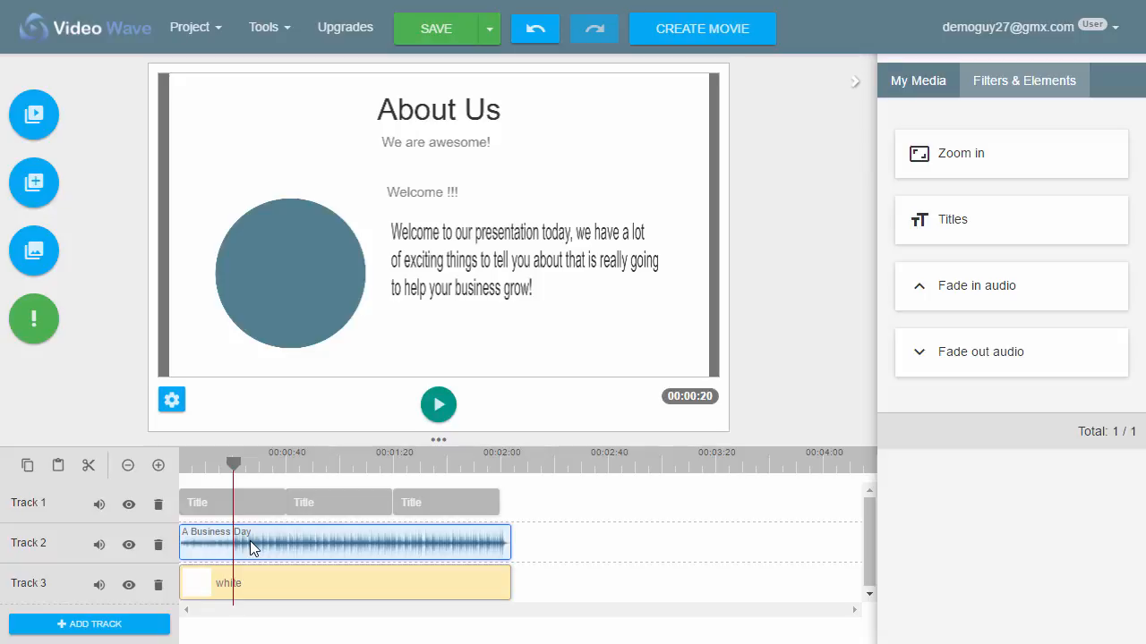
pyautogui.moveTo(230, 459)
pyautogui.mouseDown()
pyautogui.moveTo(261, 462)
pyautogui.moveTo(231, 463)
pyautogui.mouseUp()
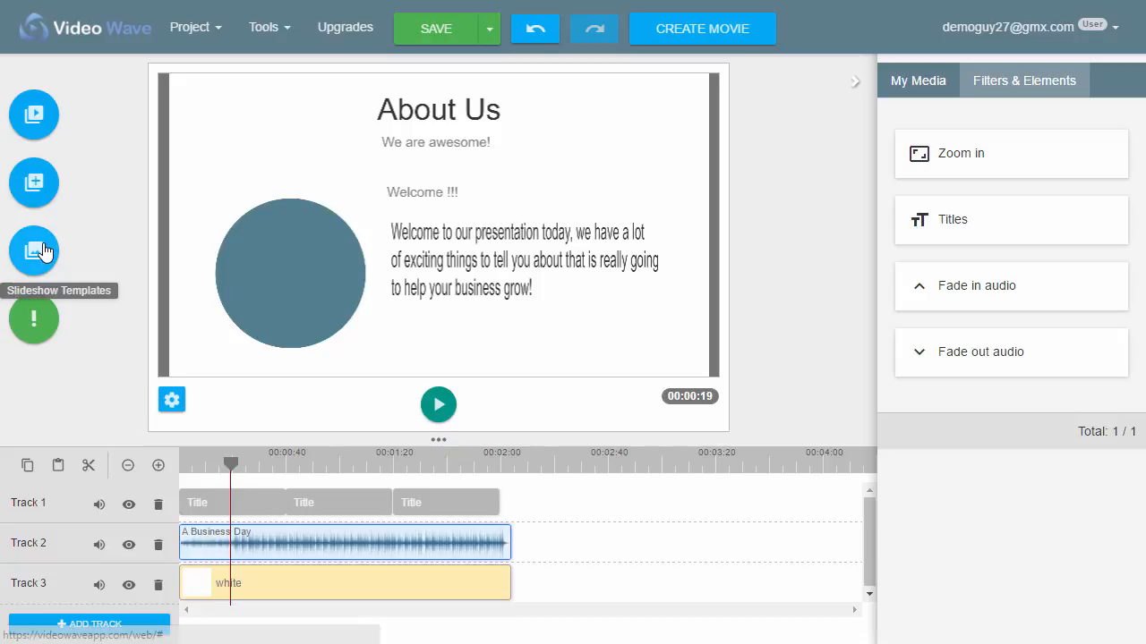
# - Record a voiceover of about 9 seconds with the Voice Recorder and close the recorder
pyautogui.click(36, 181)
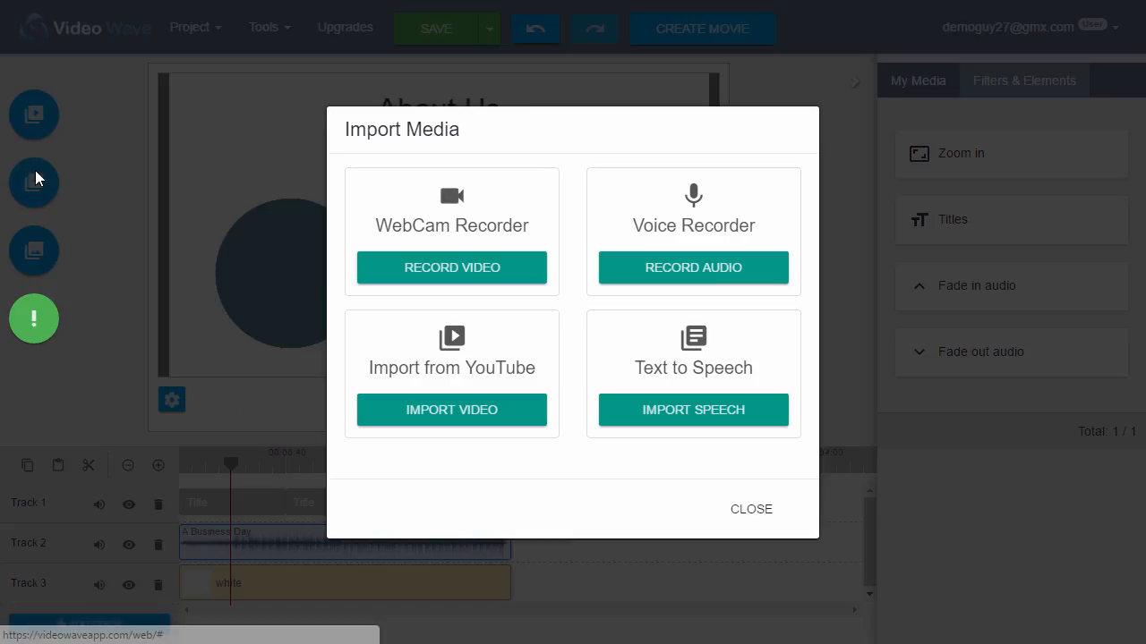
pyautogui.click(711, 272)
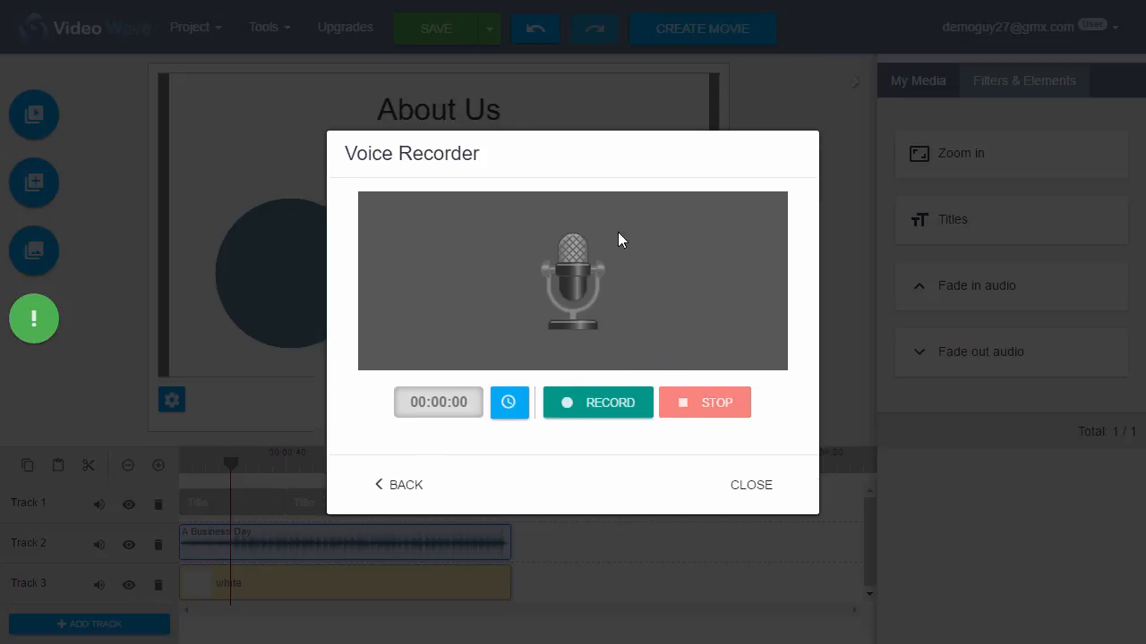
pyautogui.click(605, 411)
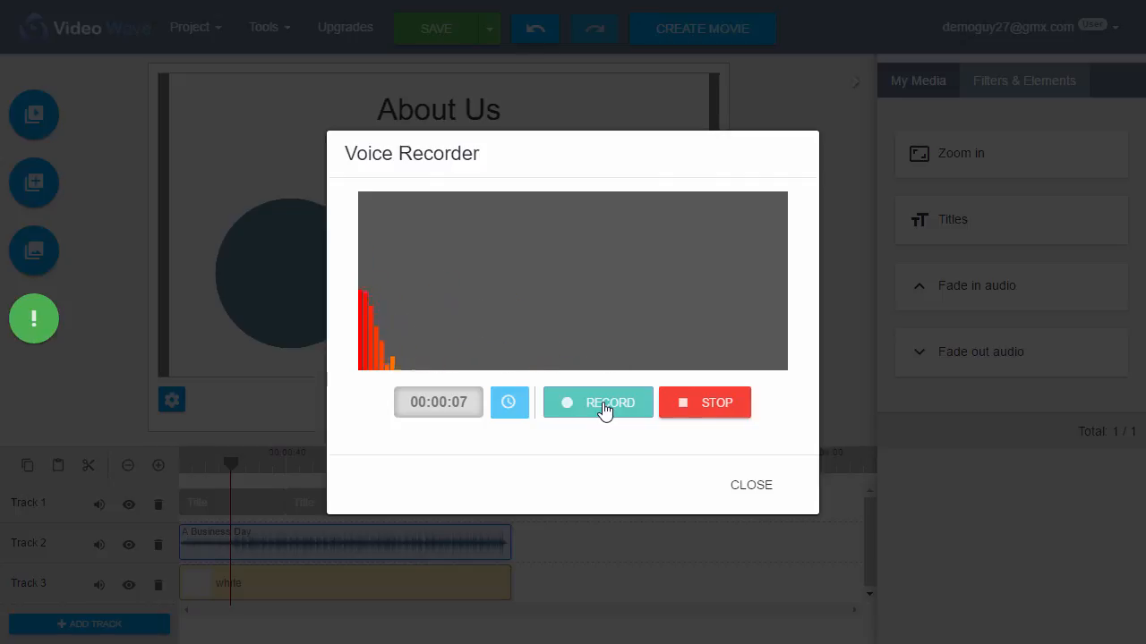
pyautogui.click(707, 414)
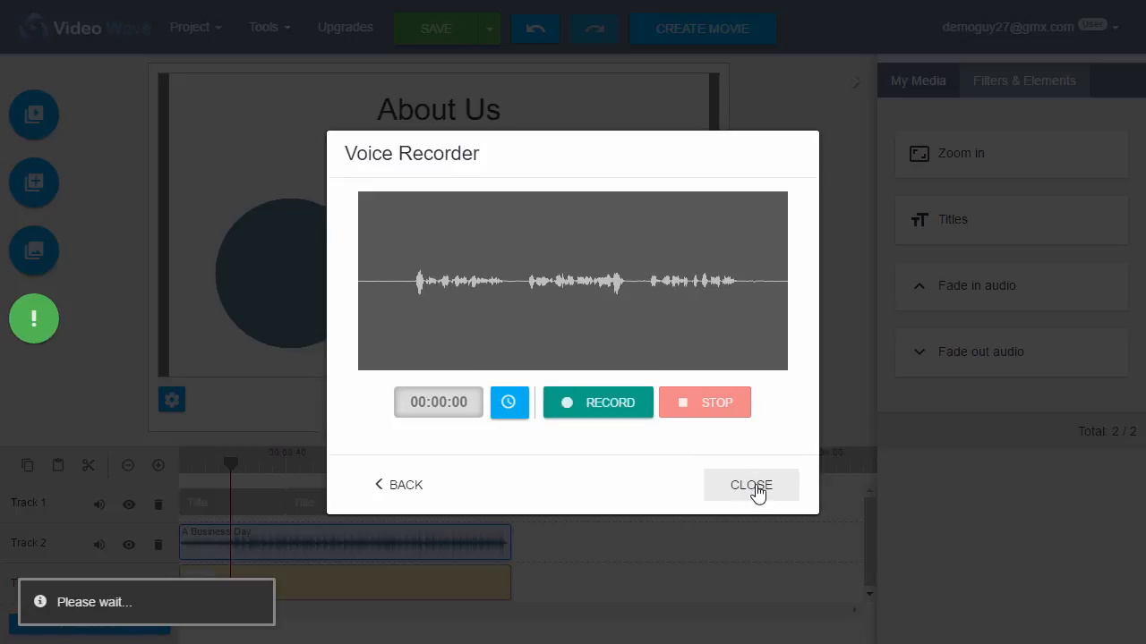
pyautogui.click(754, 488)
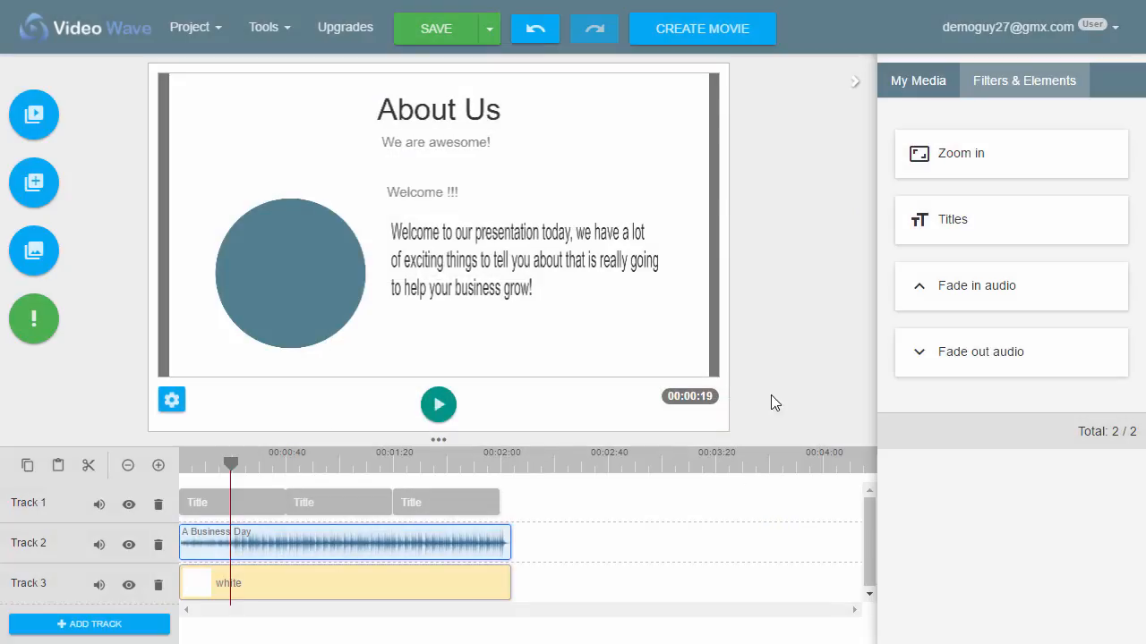
# - Rename the new MP3 voice recording in My Media to "about us"
pyautogui.click(895, 90)
pyautogui.rightClick(977, 150)
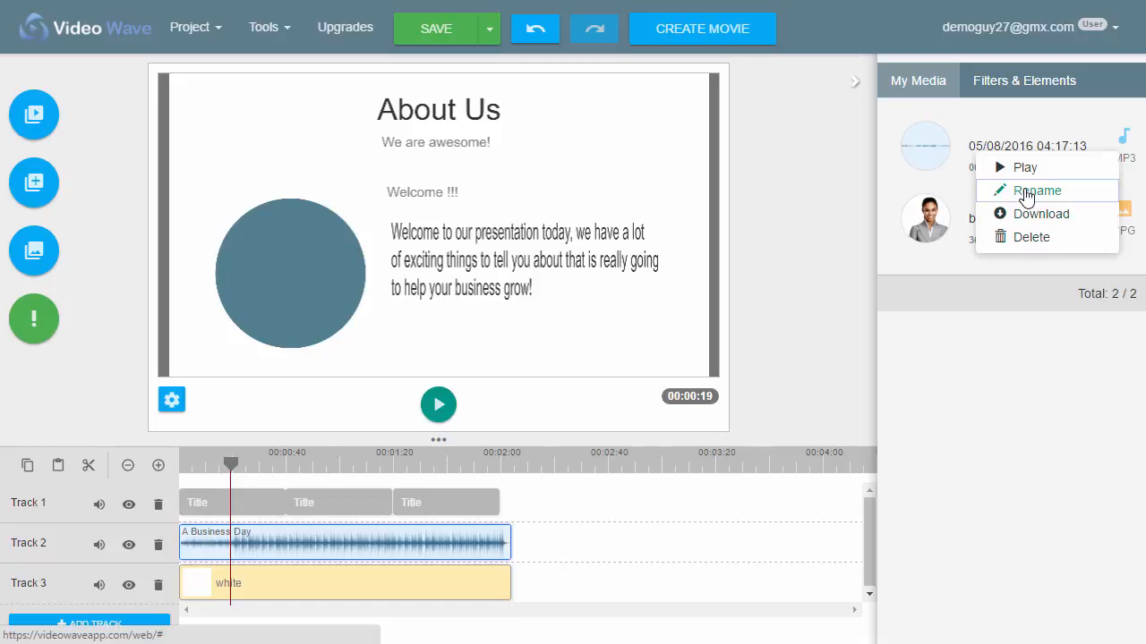
pyautogui.click(1027, 191)
pyautogui.click(603, 314)
pyautogui.moveTo(603, 314); pyautogui.dragTo(340, 322)
pyautogui.write('a')
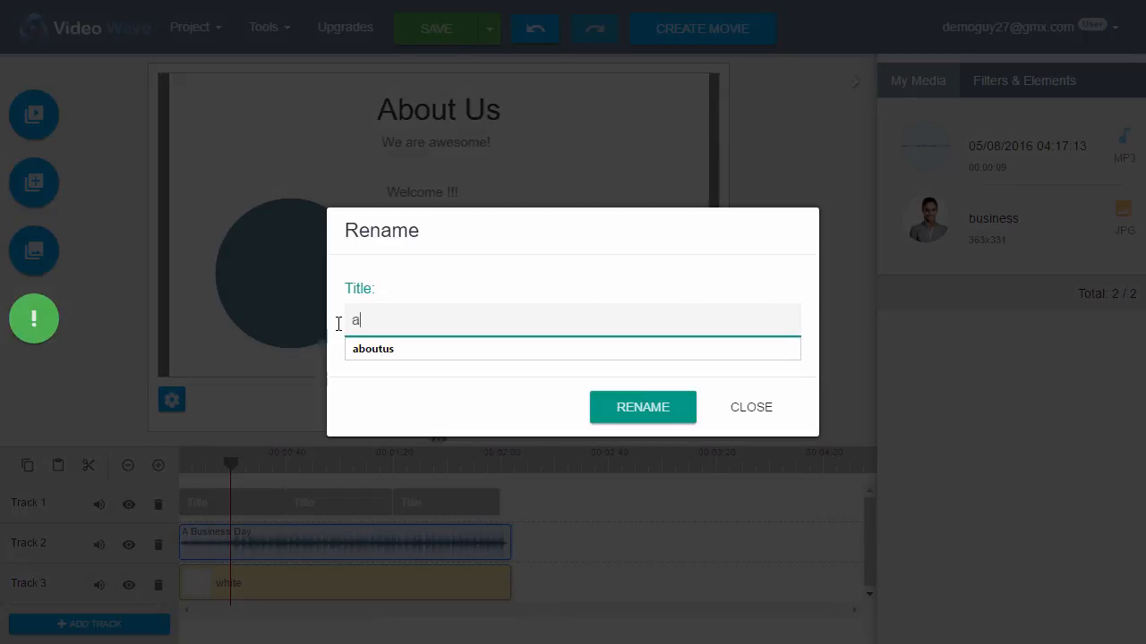
pyautogui.write('bout us')
pyautogui.press('Return')
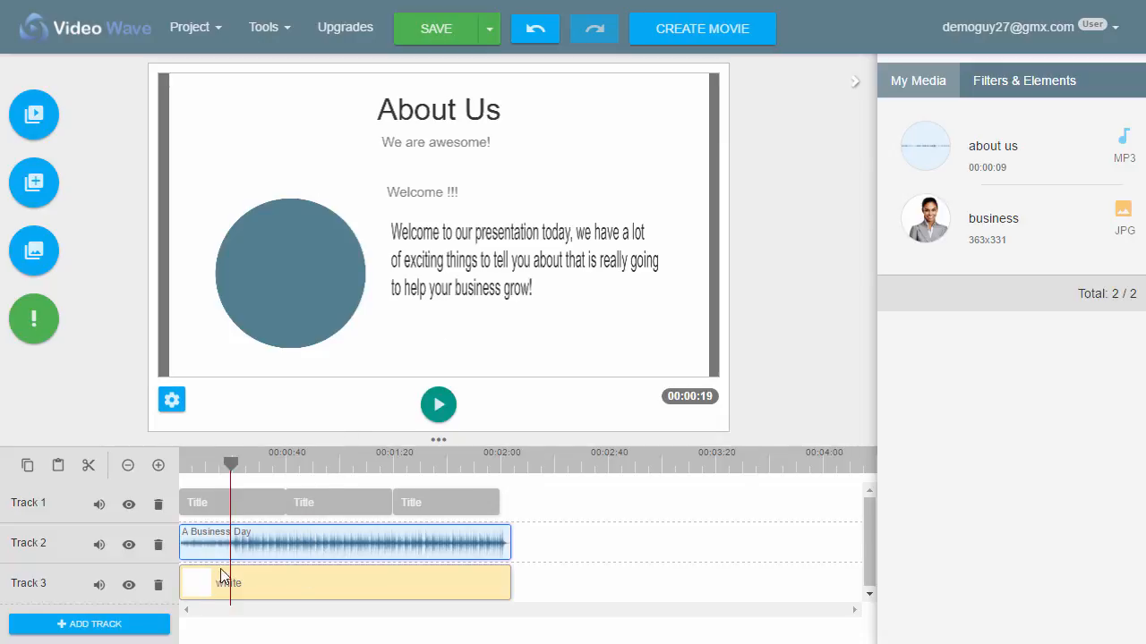
# - Add a fourth track and place the "about us" recording at its start
pyautogui.click(71, 624)
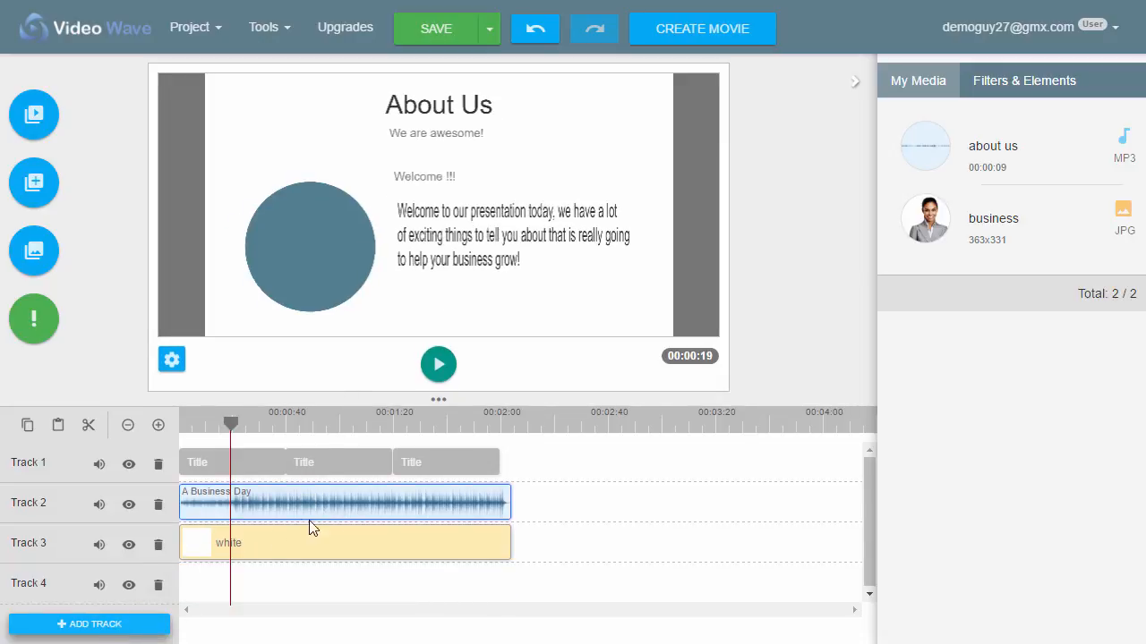
pyautogui.moveTo(908, 169)
pyautogui.mouseDown()
pyautogui.moveTo(289, 617)
pyautogui.moveTo(250, 594)
pyautogui.mouseUp()
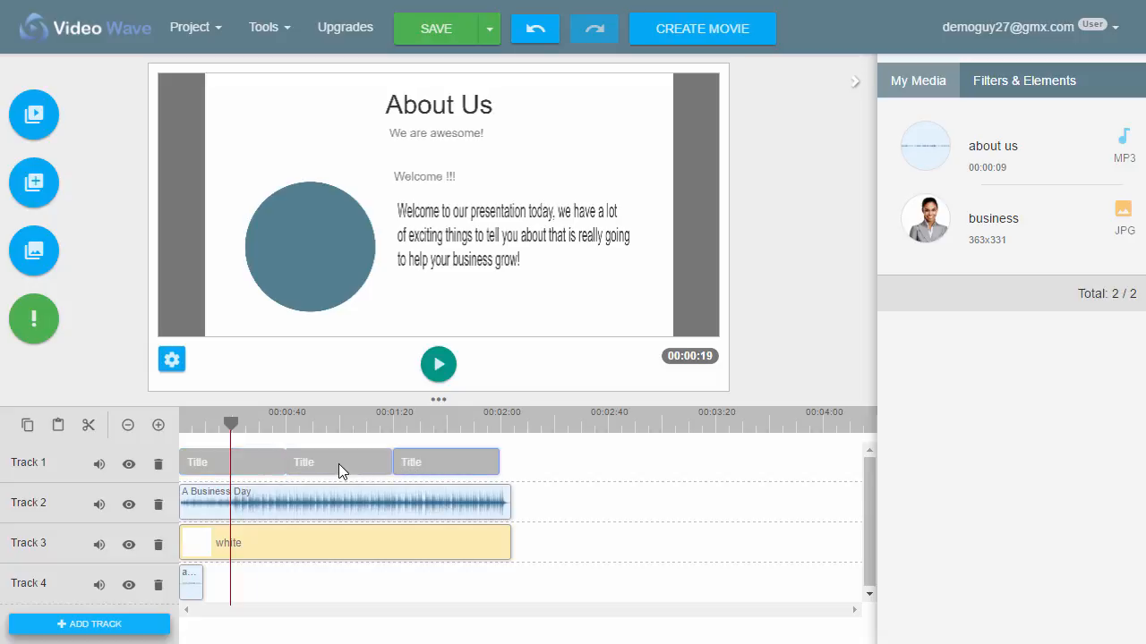
# - Shorten the first title clip to end just after the "about us" audio and move the second title clip directly behind it
pyautogui.click(164, 434)
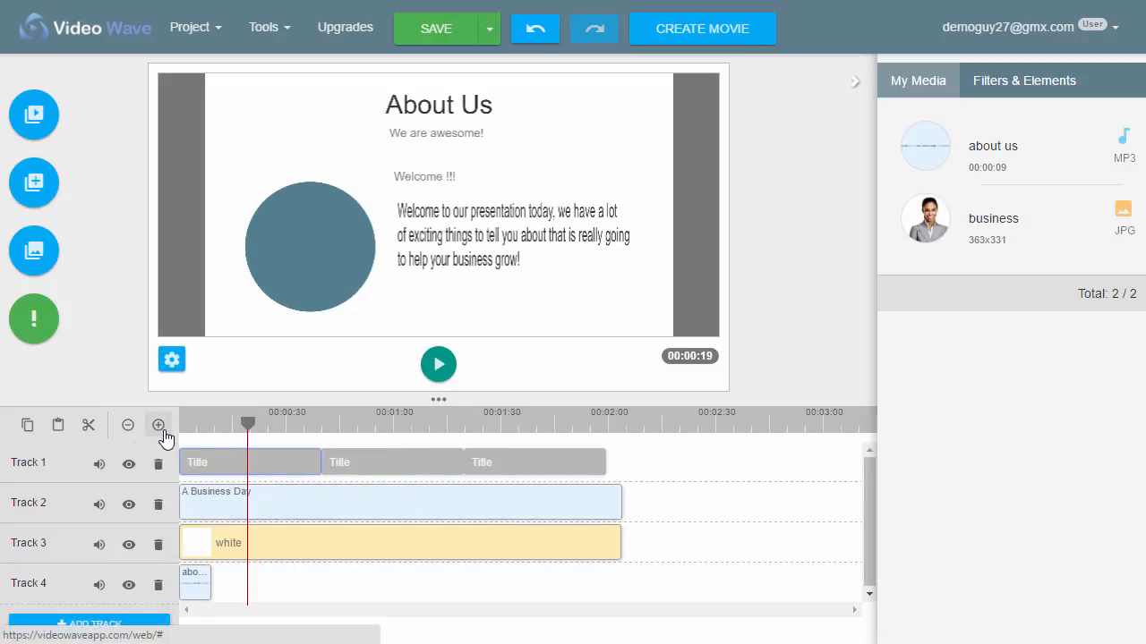
pyautogui.click(163, 434)
pyautogui.click(164, 435)
pyautogui.click(164, 434)
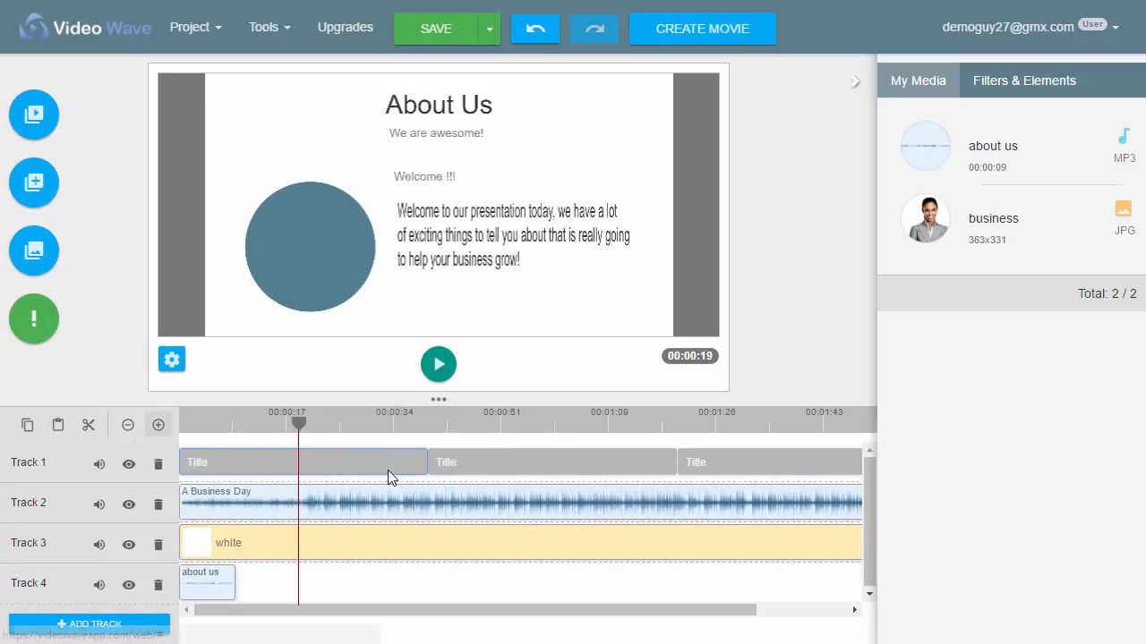
pyautogui.moveTo(433, 462); pyautogui.dragTo(250, 474)
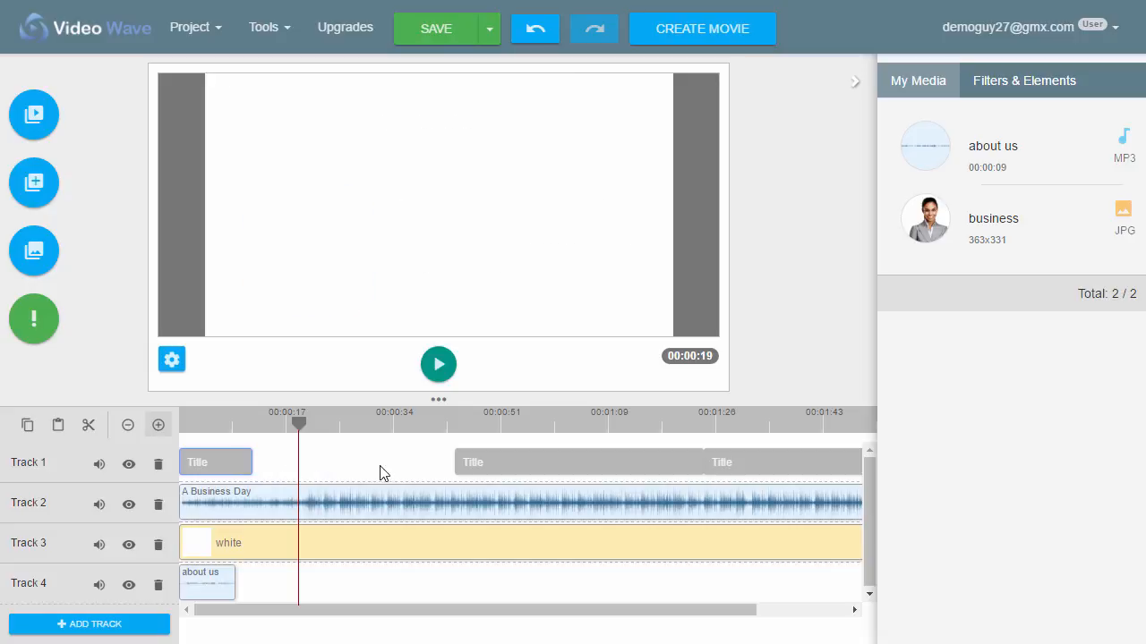
pyautogui.moveTo(498, 463); pyautogui.dragTo(302, 467)
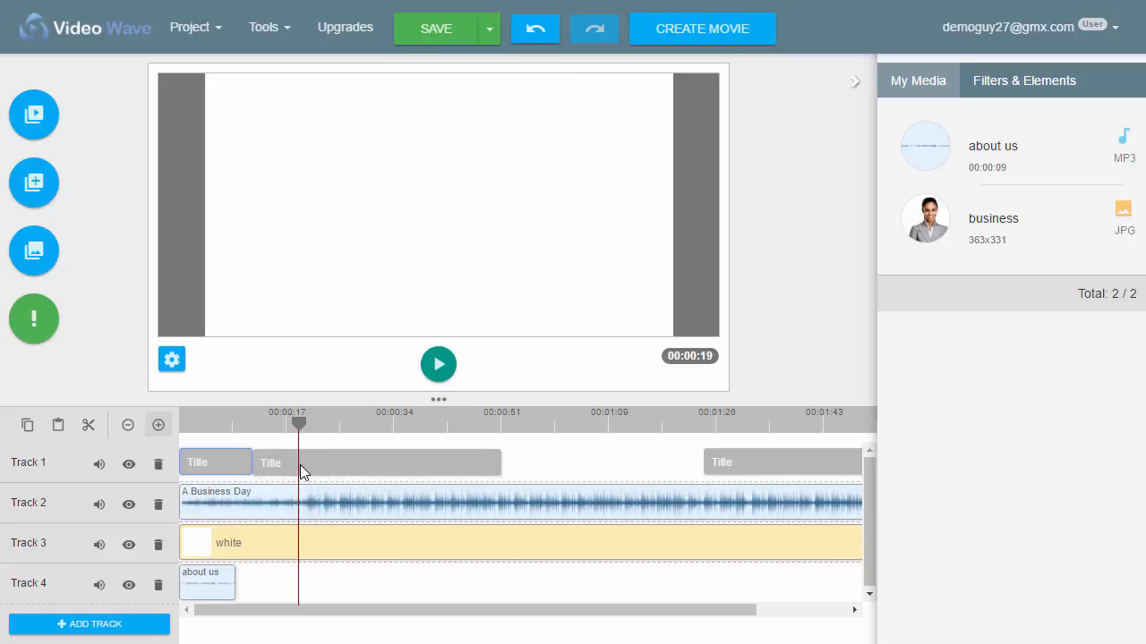
pyautogui.click(302, 469)
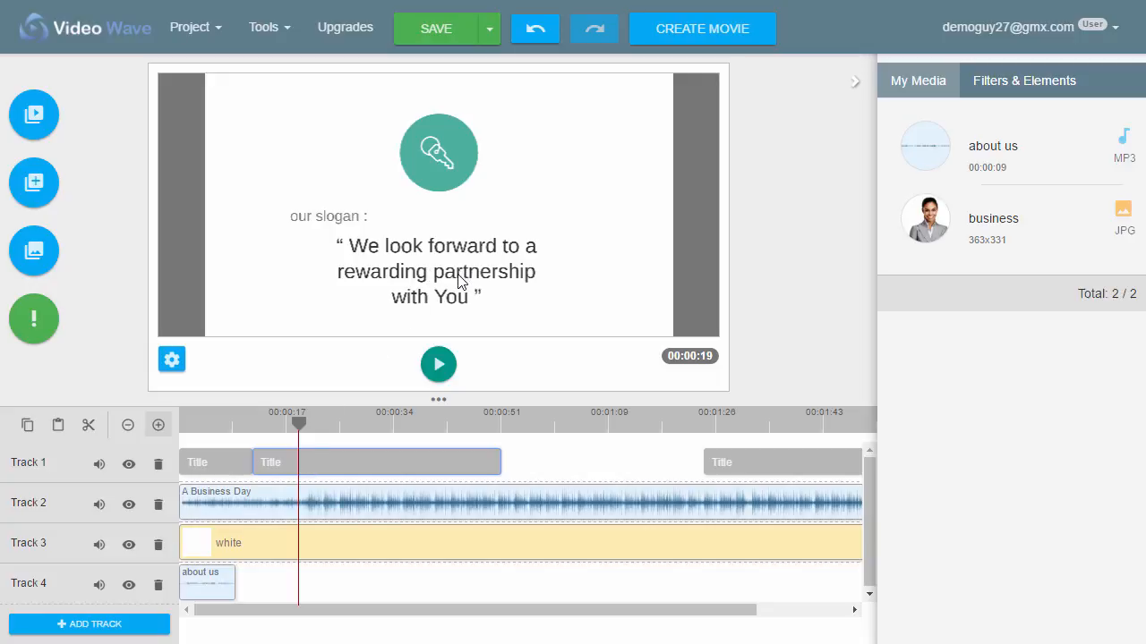
# - Import a male text-to-speech clip saying "We look forward to a rewarding partnership with you" and close the dialog
pyautogui.click(46, 192)
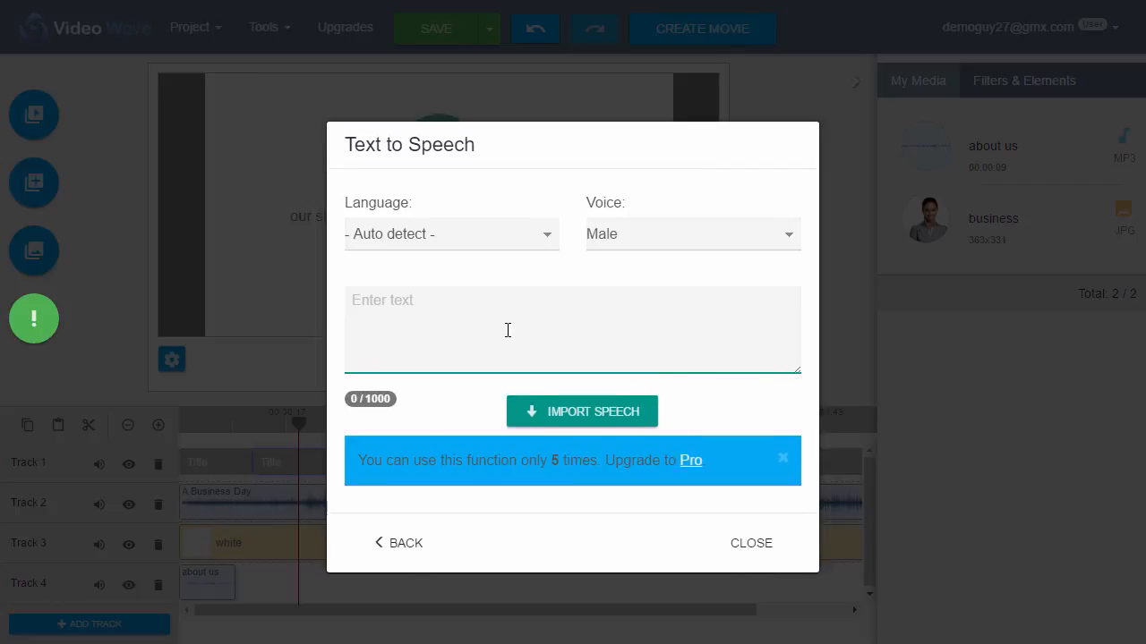
pyautogui.write('We look forward ')
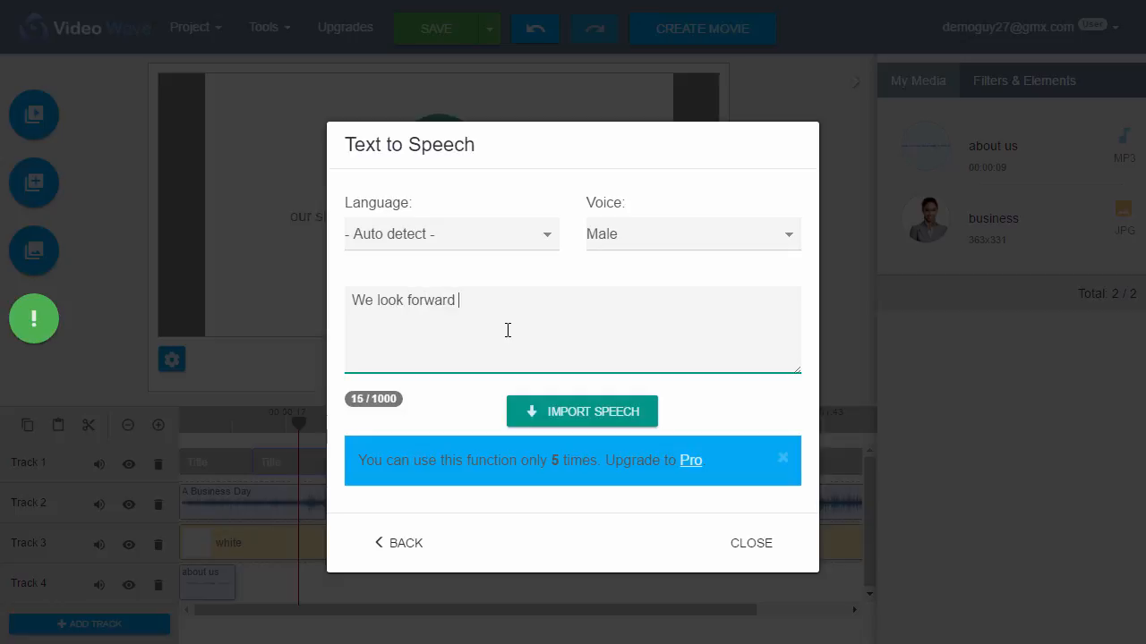
pyautogui.write('to a rewarding partner')
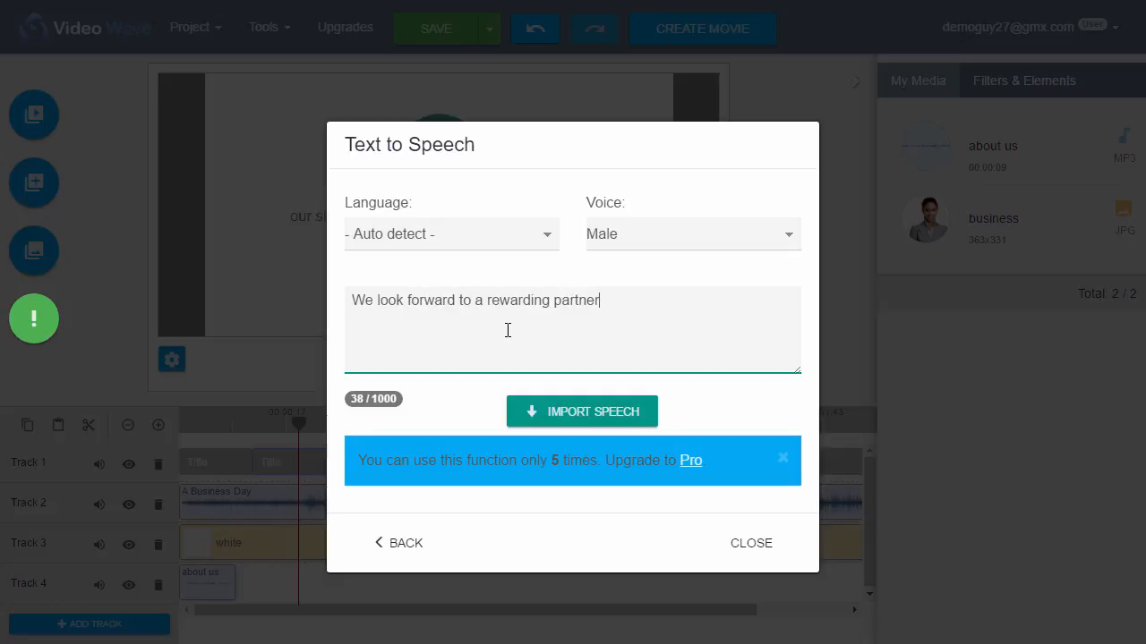
pyautogui.write('ship with you')
pyautogui.click(614, 412)
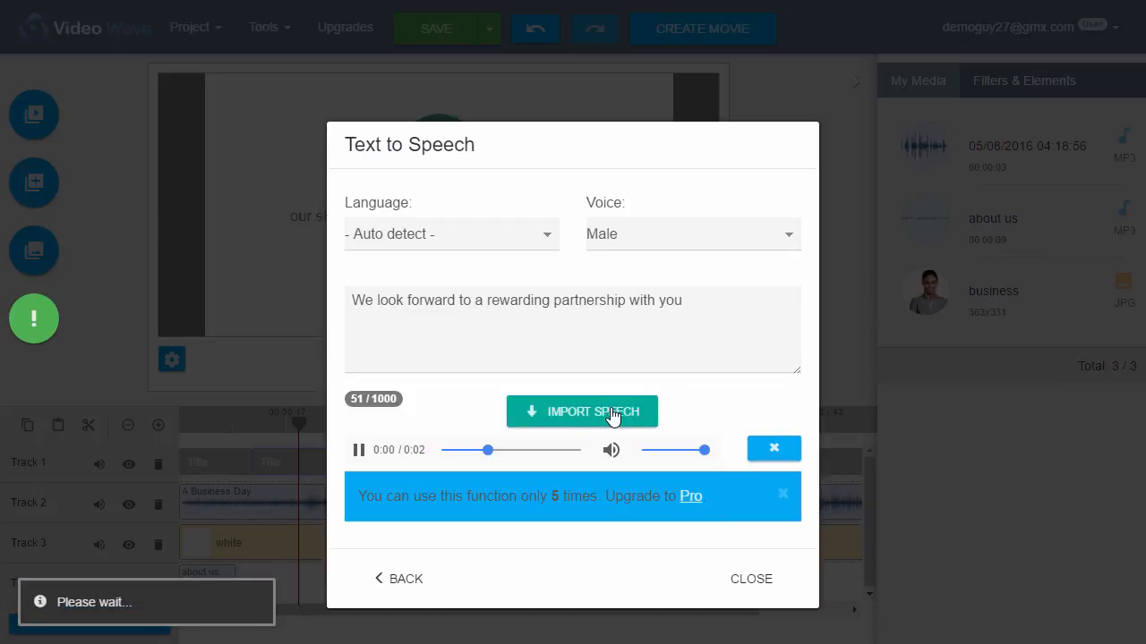
pyautogui.click(748, 583)
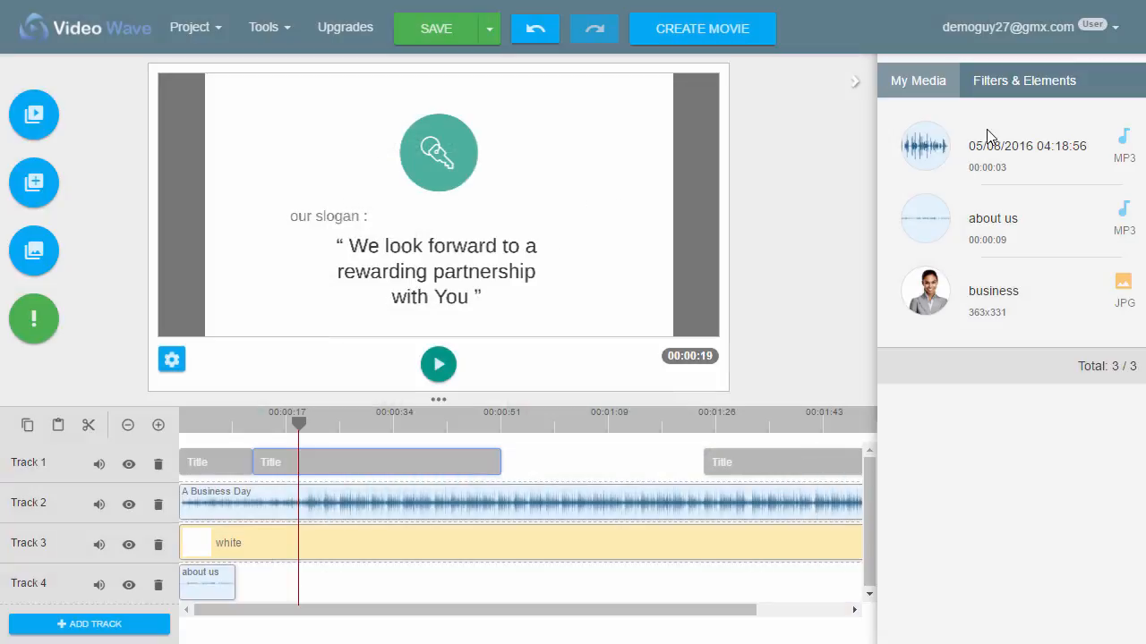
# - Rename the new speech clip in My Media to "slogan" and place it on Track 4 at the second title clip's start
pyautogui.rightClick(934, 154)
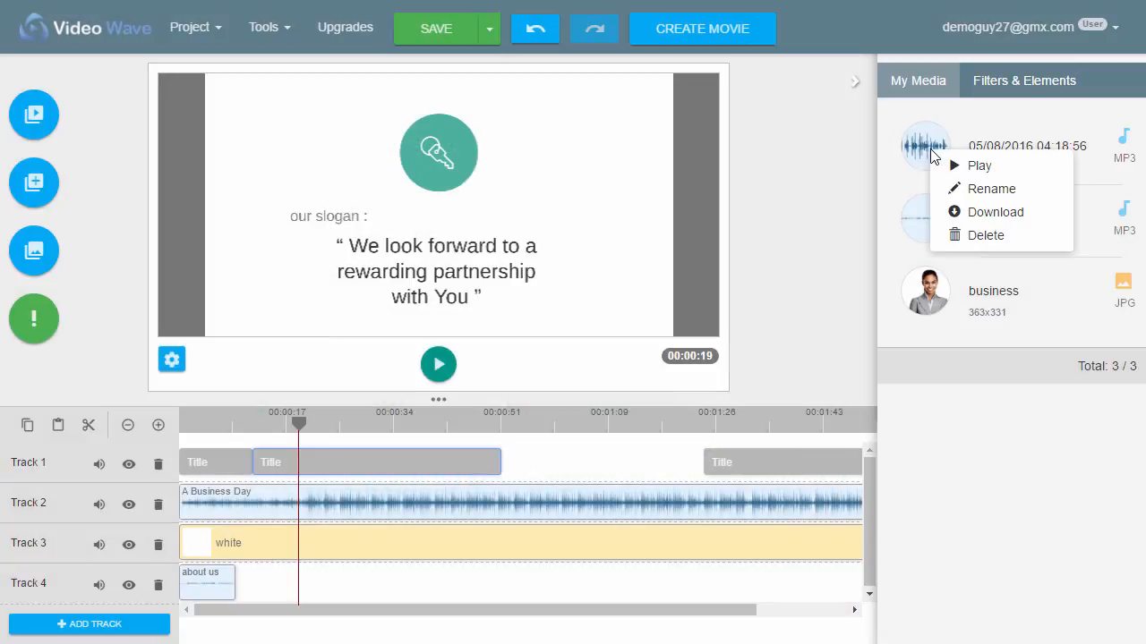
pyautogui.click(970, 188)
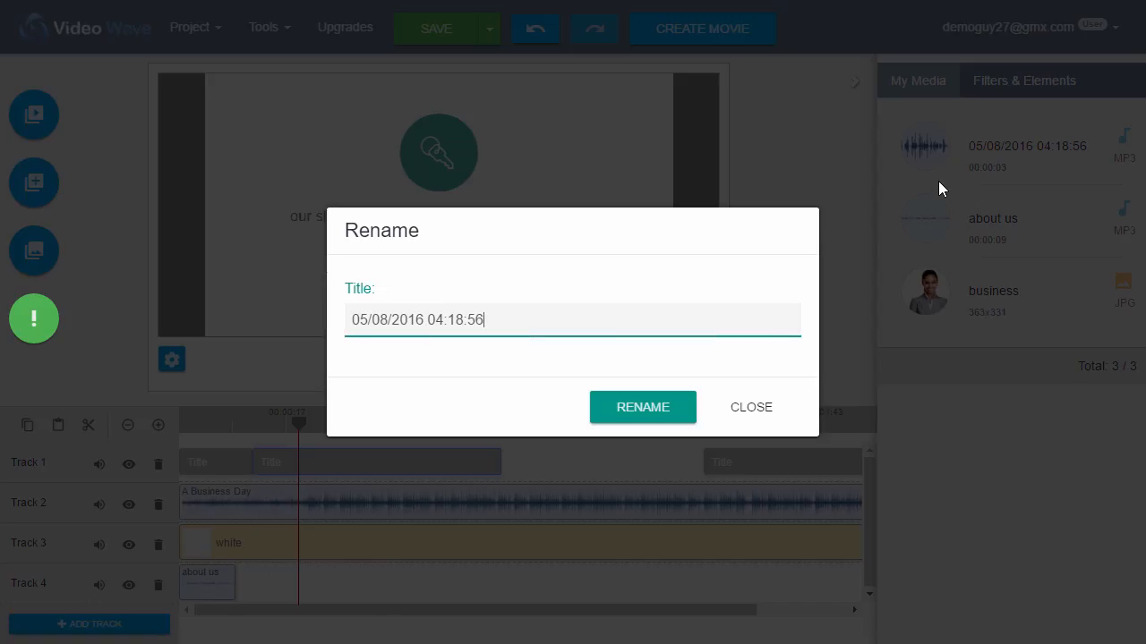
pyautogui.tripleClick(555, 314)
pyautogui.write('slogan')
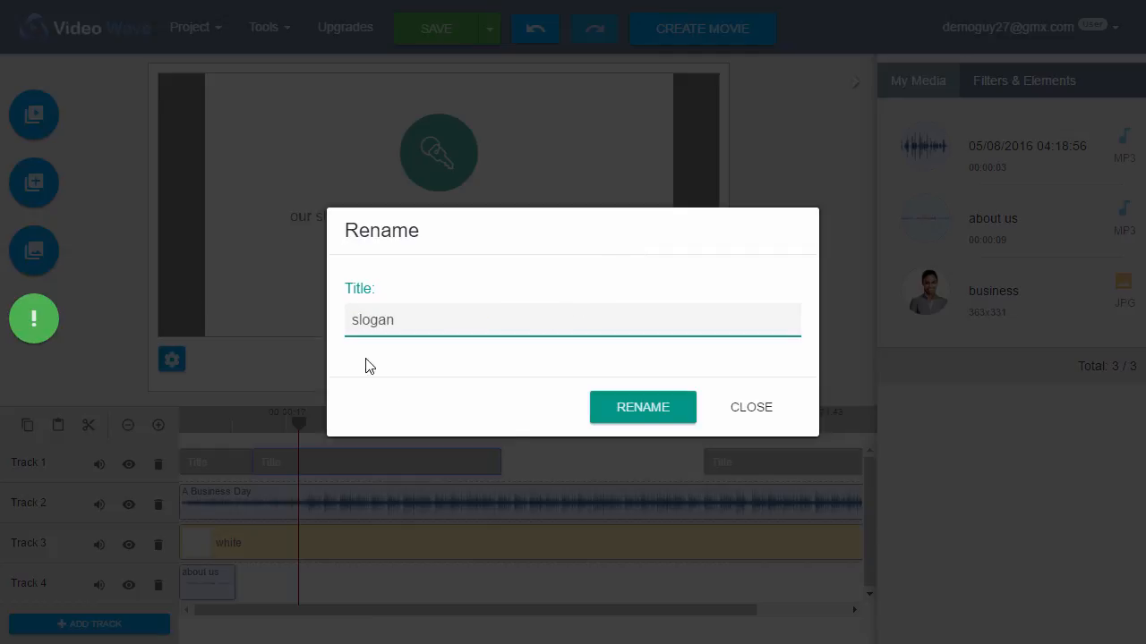
pyautogui.click(614, 409)
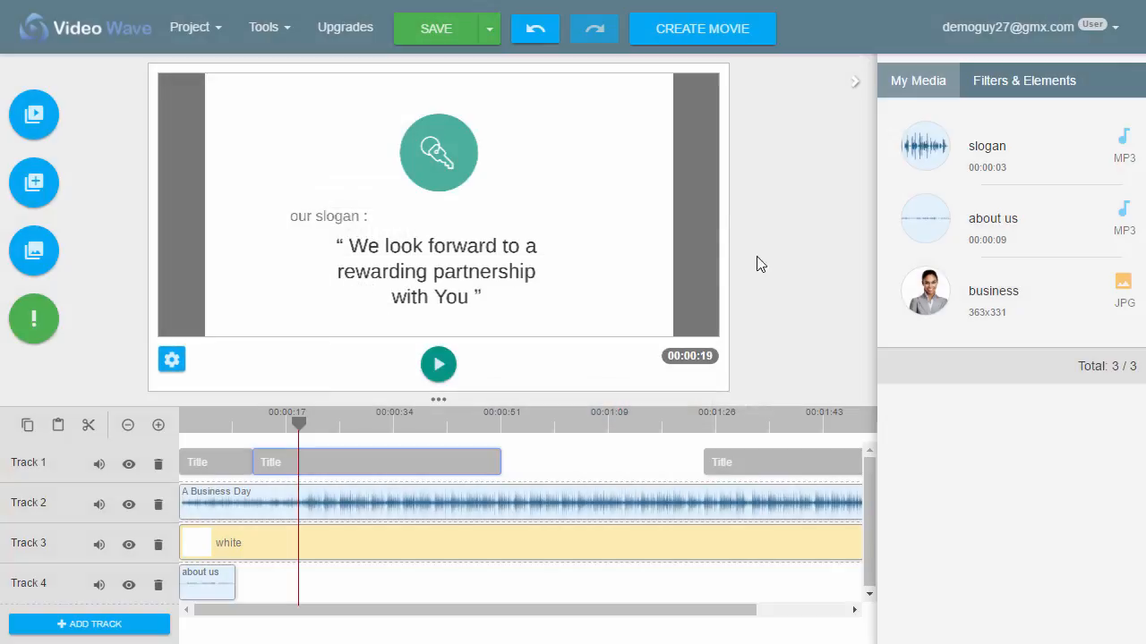
pyautogui.moveTo(914, 147)
pyautogui.mouseDown()
pyautogui.moveTo(742, 328)
pyautogui.moveTo(412, 565)
pyautogui.moveTo(635, 566)
pyautogui.moveTo(295, 537)
pyautogui.moveTo(307, 559)
pyautogui.moveTo(355, 577)
pyautogui.moveTo(265, 598)
pyautogui.mouseUp()
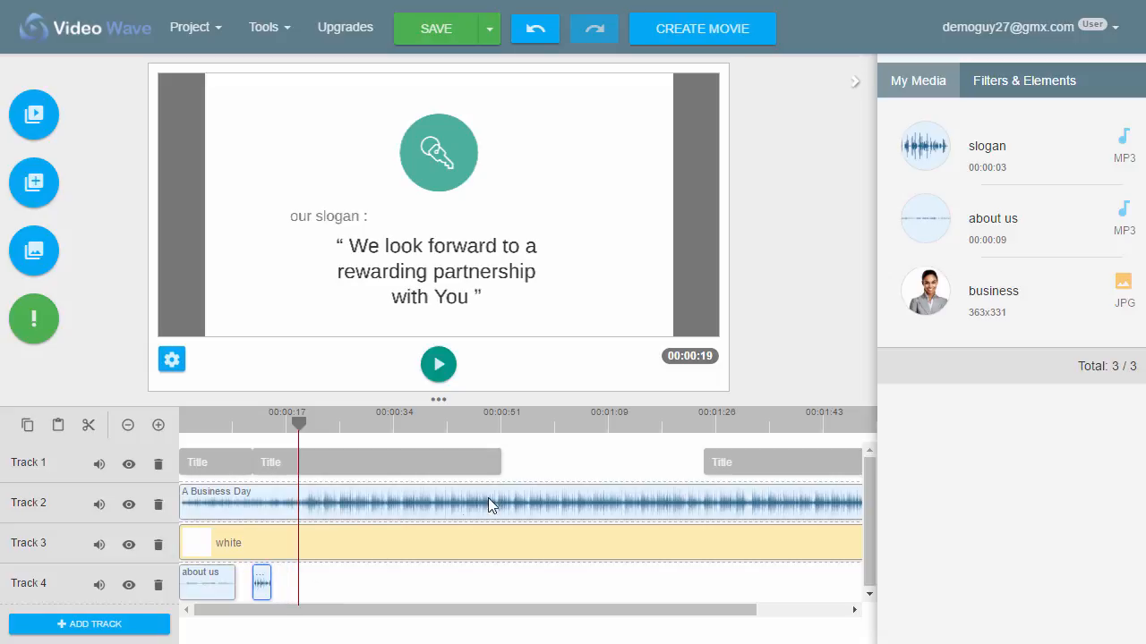
# - Shorten the second title clip to end at about 17 seconds and move the third title clip directly behind it
pyautogui.moveTo(498, 460); pyautogui.dragTo(287, 478)
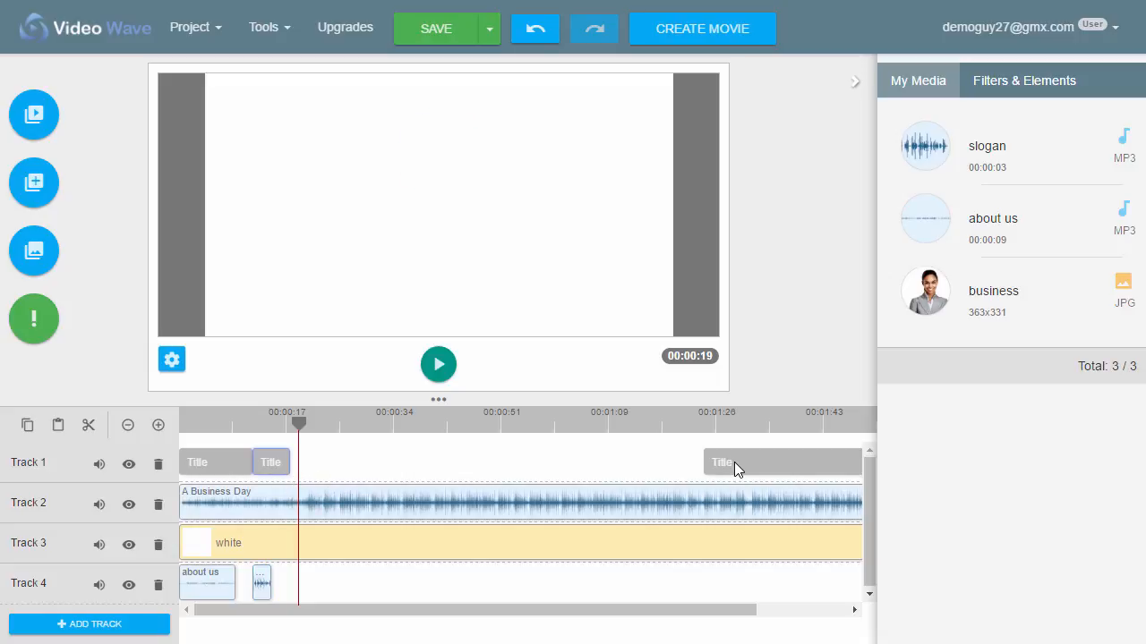
pyautogui.moveTo(733, 461); pyautogui.dragTo(314, 461)
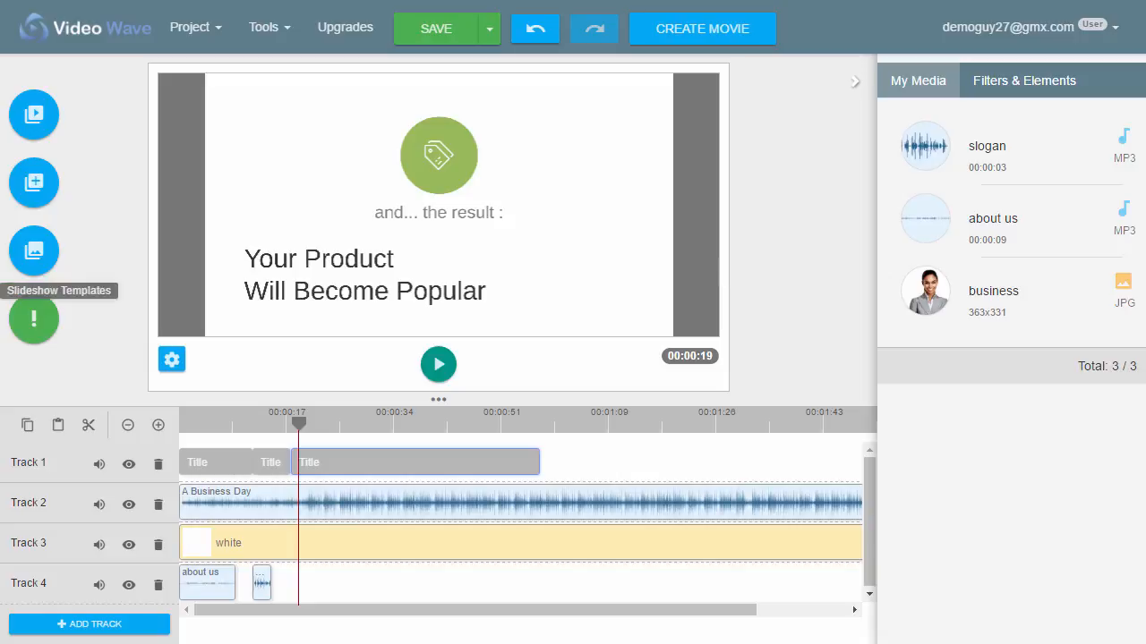
# - Import a female text-to-speech clip saying "and the result: your product will become popular!" and close the dialog
pyautogui.click(35, 190)
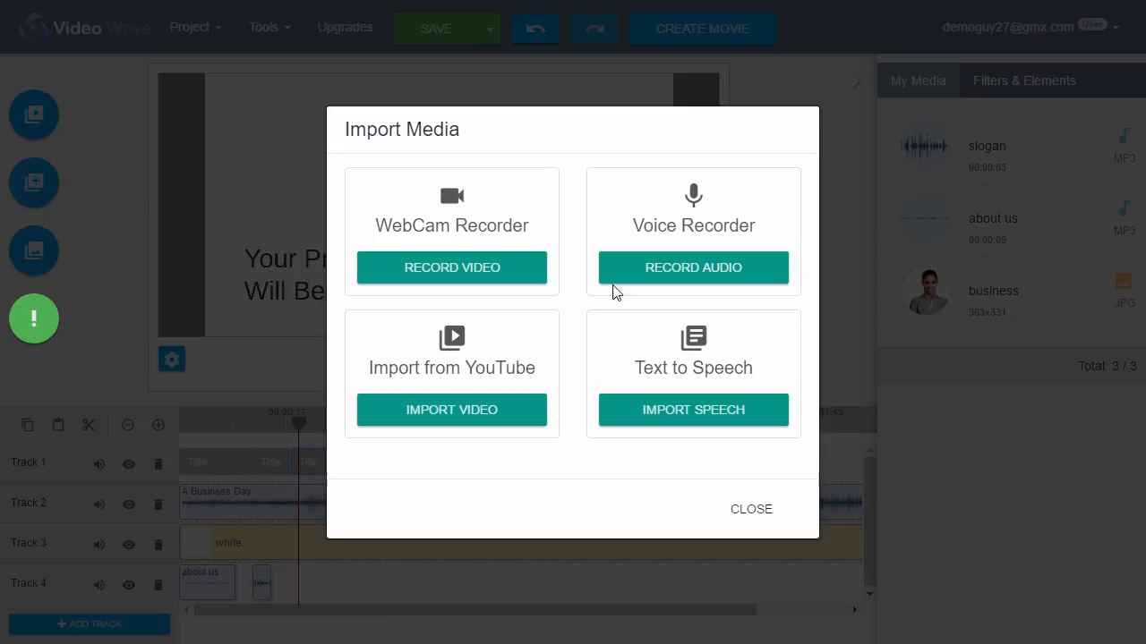
pyautogui.click(680, 419)
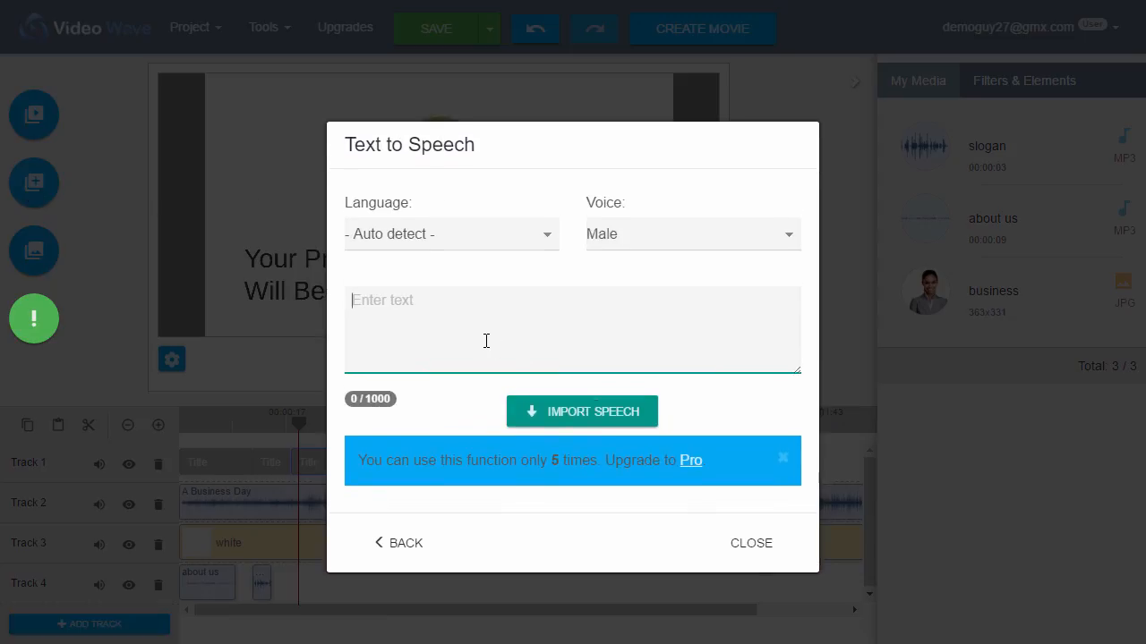
pyautogui.write('and the result: yo')
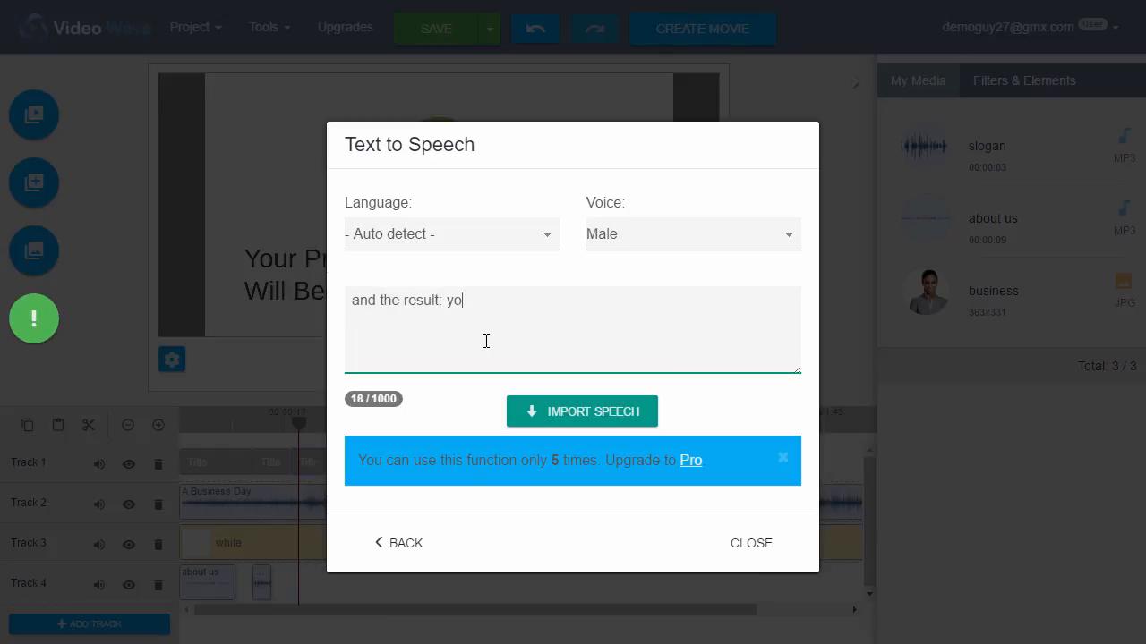
pyautogui.write('ur product will ')
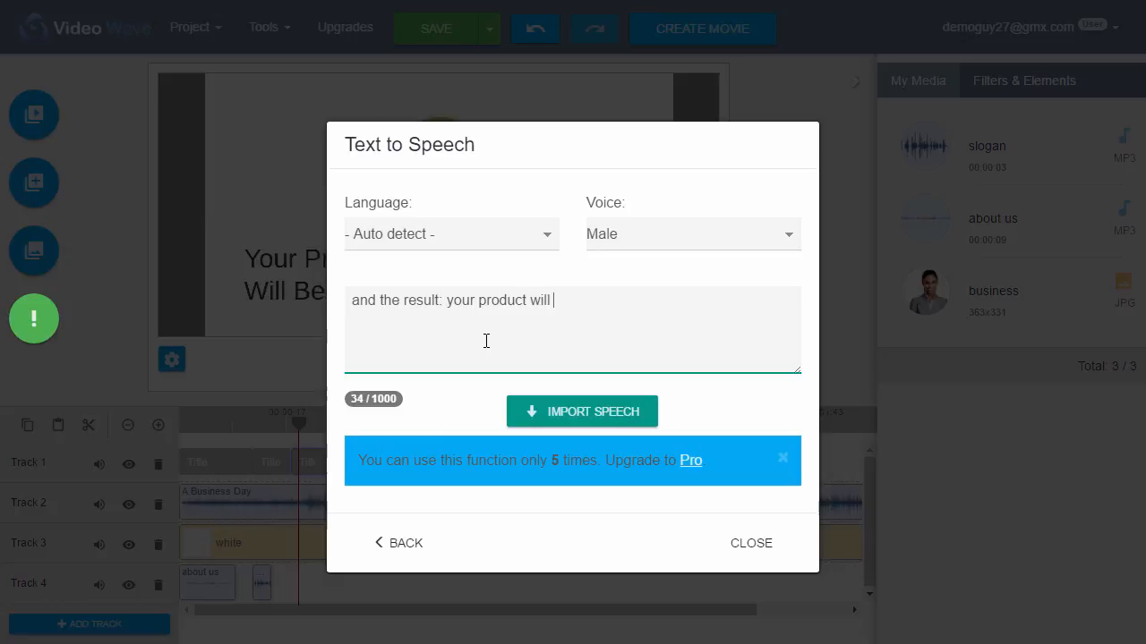
pyautogui.write('become popular!')
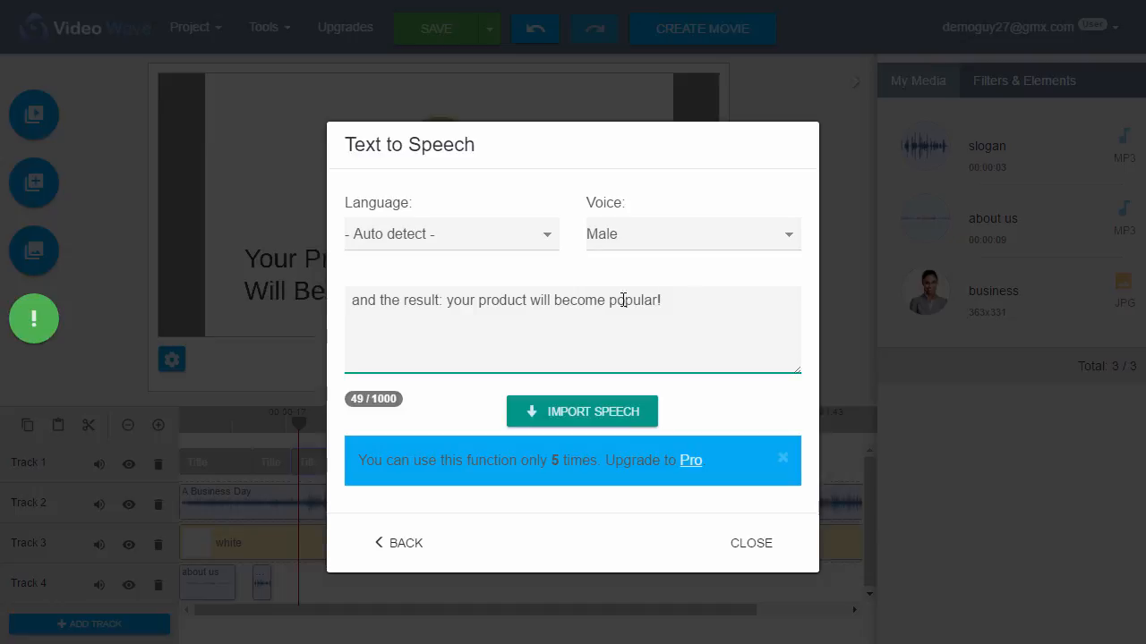
pyautogui.click(693, 249)
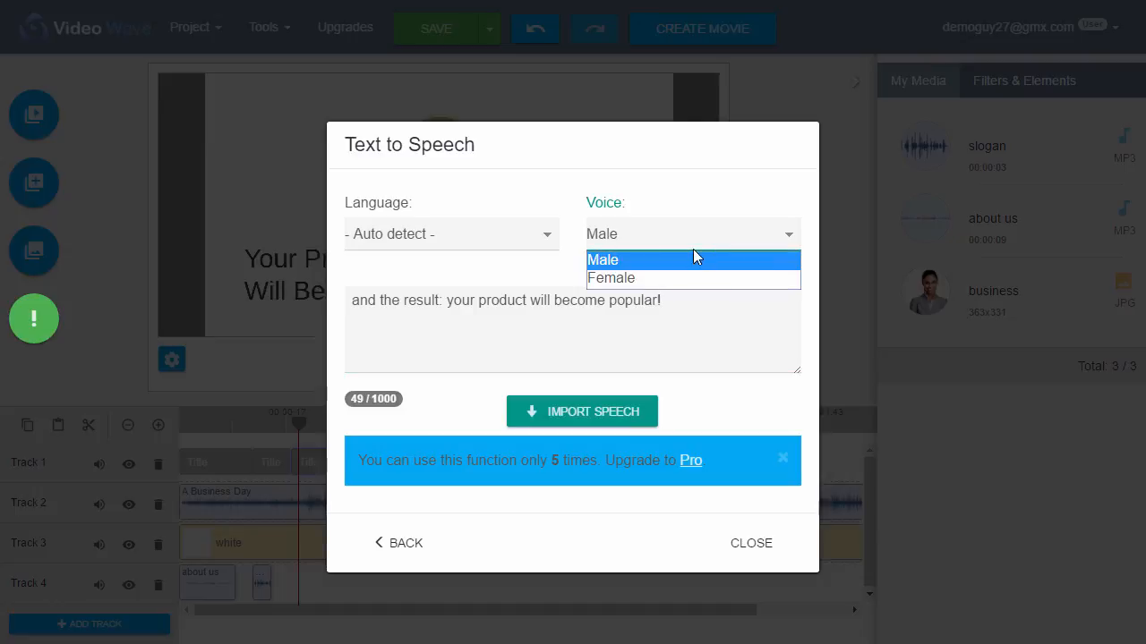
pyautogui.click(665, 277)
pyautogui.click(628, 410)
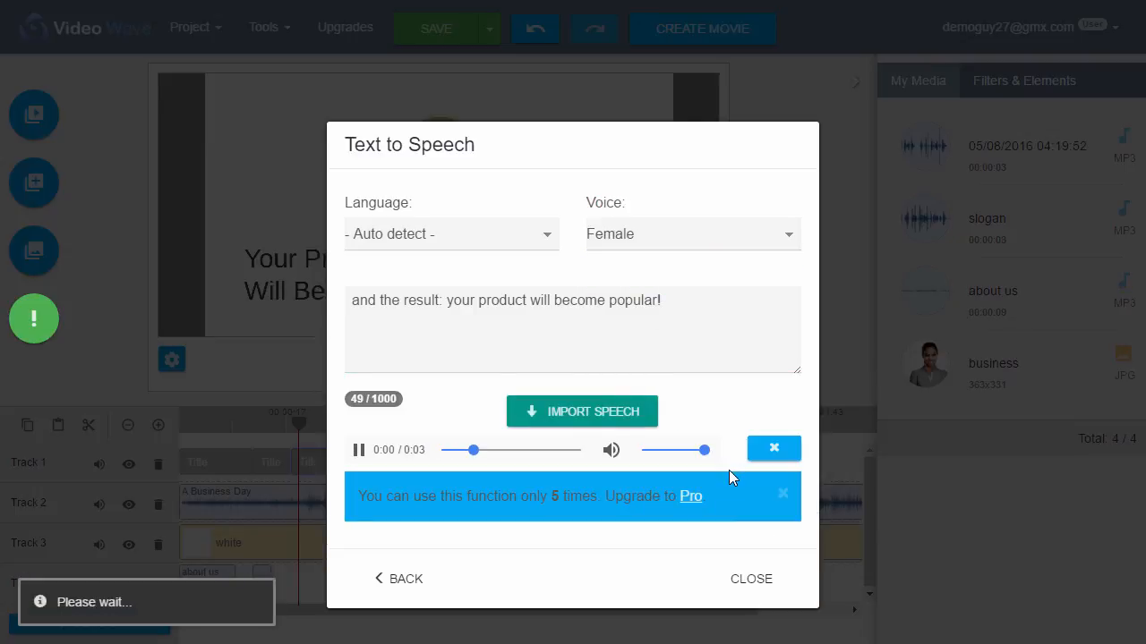
pyautogui.click(748, 582)
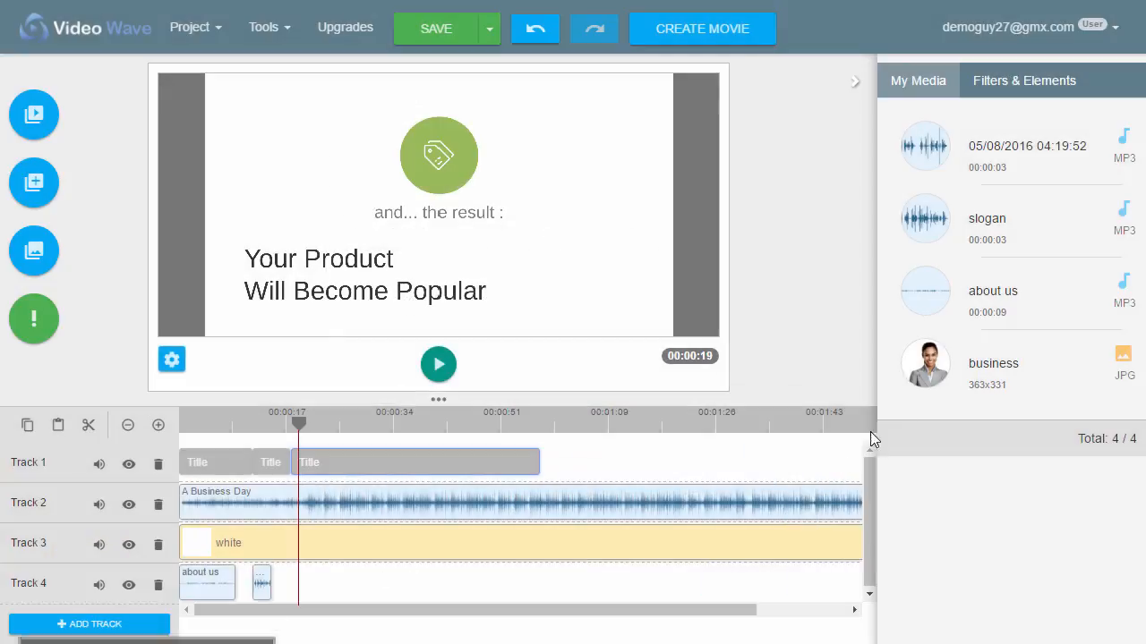
# - Rename the new speech clip to "result" and place it on Track 4 at the third title clip's start
pyautogui.rightClick(911, 140)
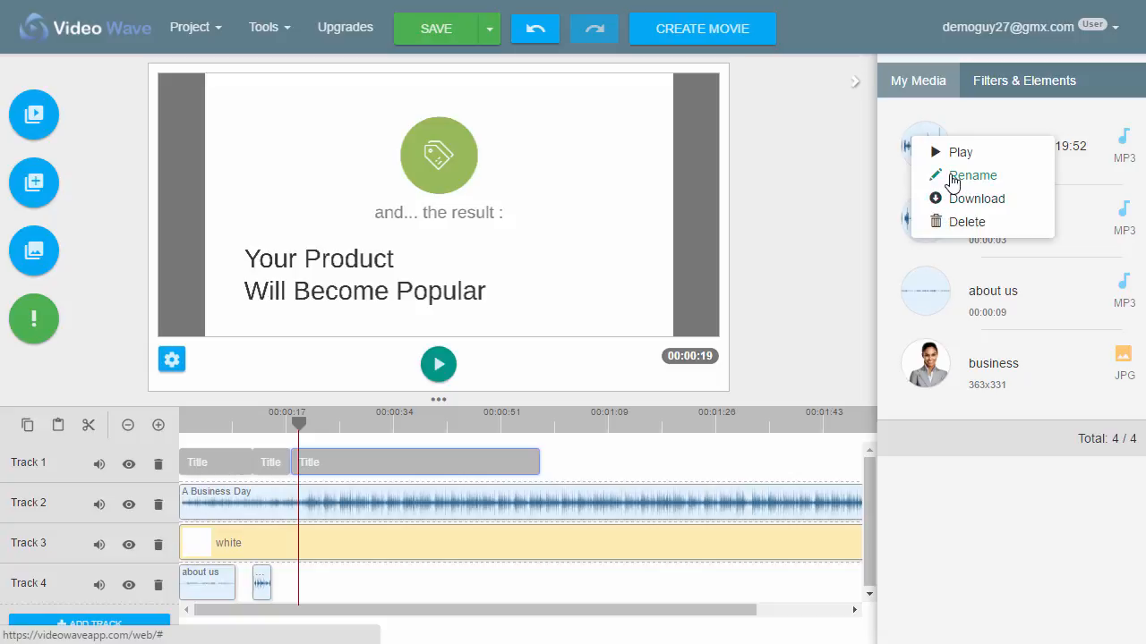
pyautogui.click(950, 178)
pyautogui.write('re')
pyautogui.hotkey('ctrl', 'a')
pyautogui.write('r')
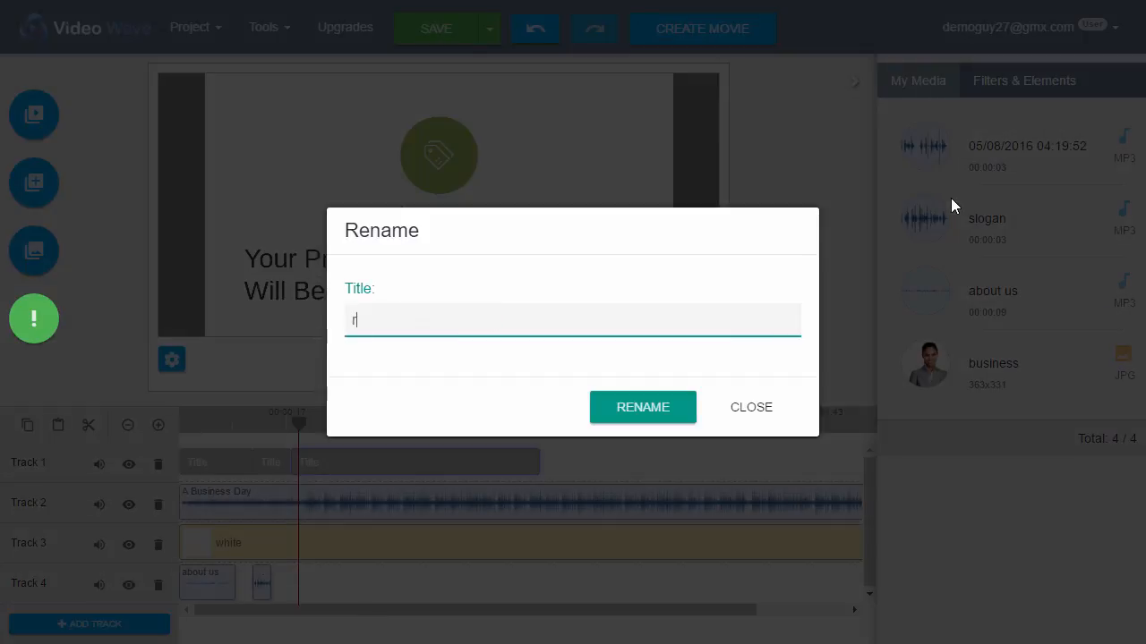
pyautogui.click(642, 409)
pyautogui.moveTo(922, 146)
pyautogui.mouseDown()
pyautogui.moveTo(377, 639)
pyautogui.moveTo(354, 589)
pyautogui.mouseUp()
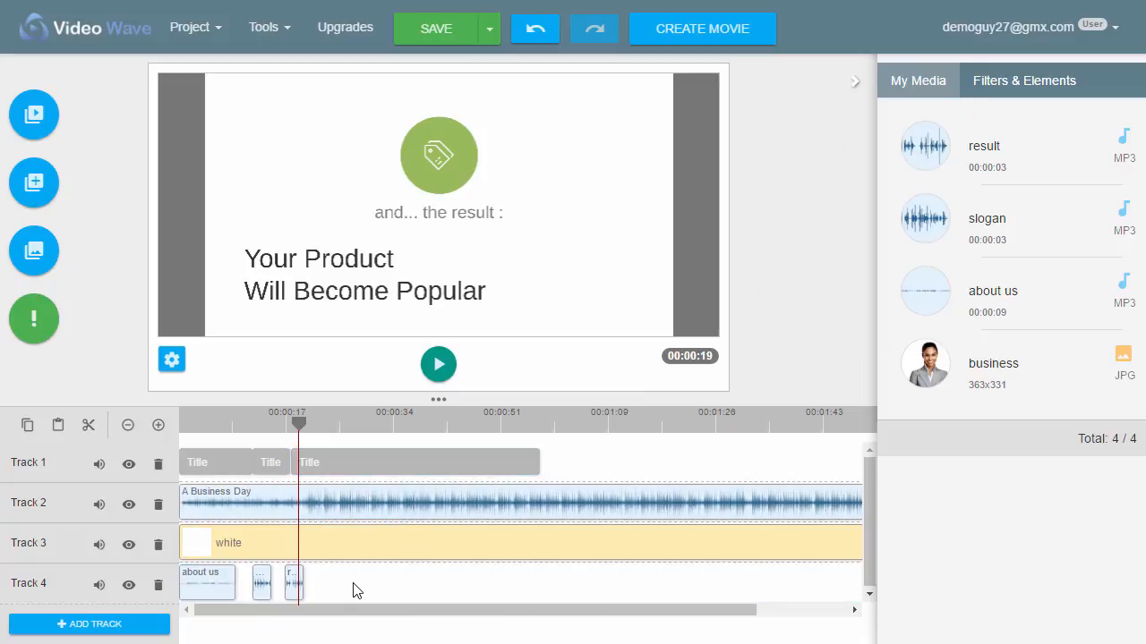
pyautogui.click(301, 586)
# - Shorten the third title clip, the white background and the "A Business Day" music to end together shortly after the "result" audio
pyautogui.moveTo(537, 462); pyautogui.dragTo(323, 452)
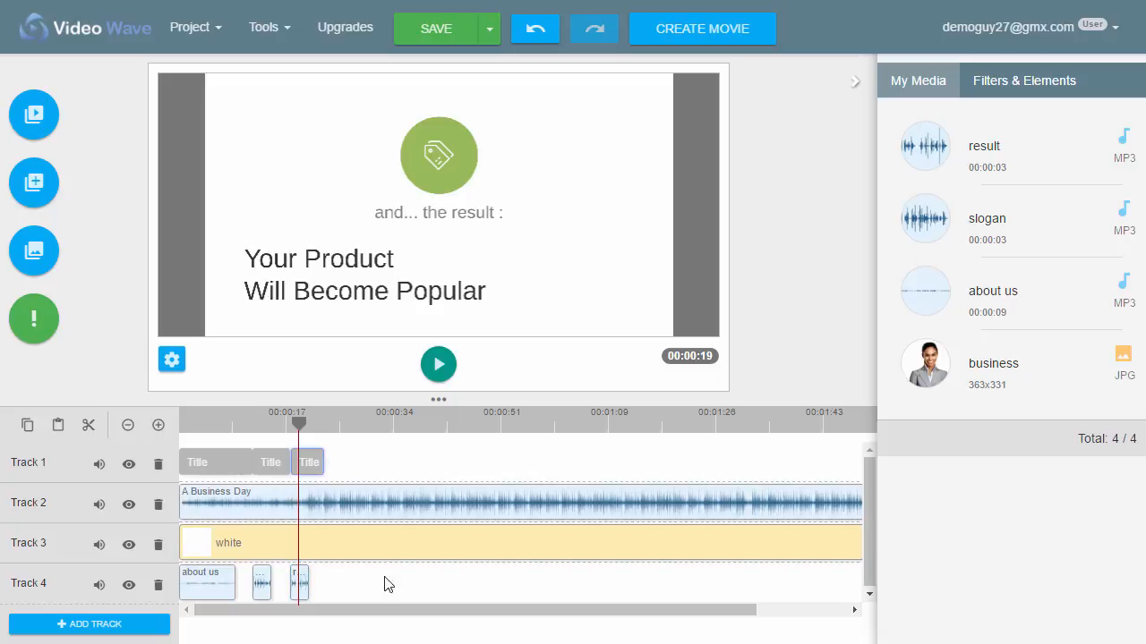
pyautogui.moveTo(404, 609); pyautogui.dragTo(543, 619)
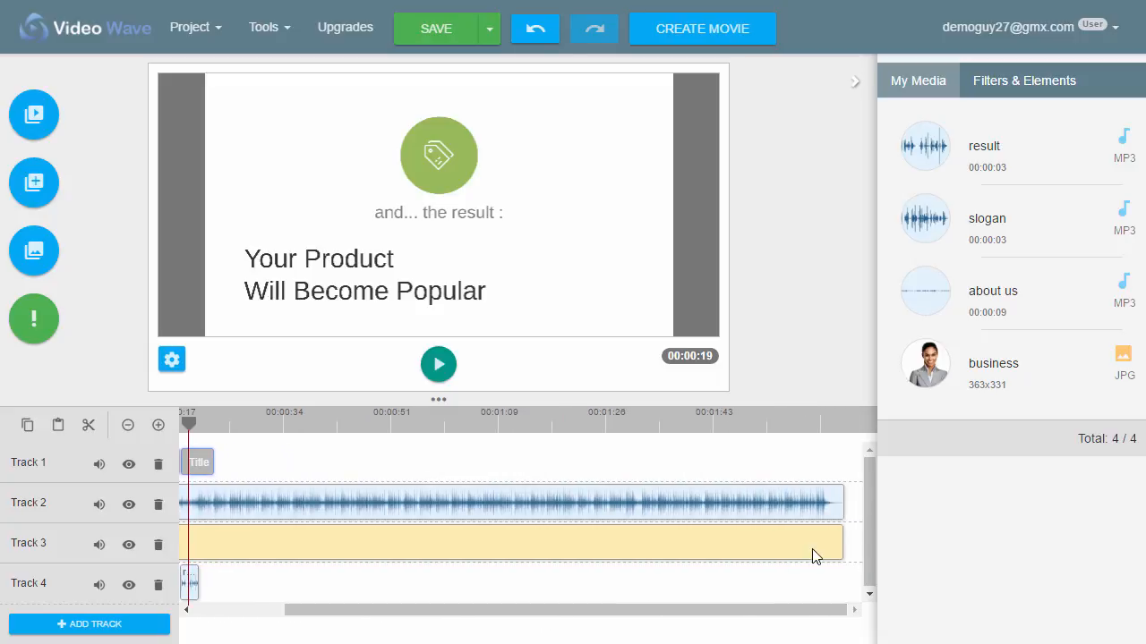
pyautogui.moveTo(841, 546); pyautogui.dragTo(213, 546)
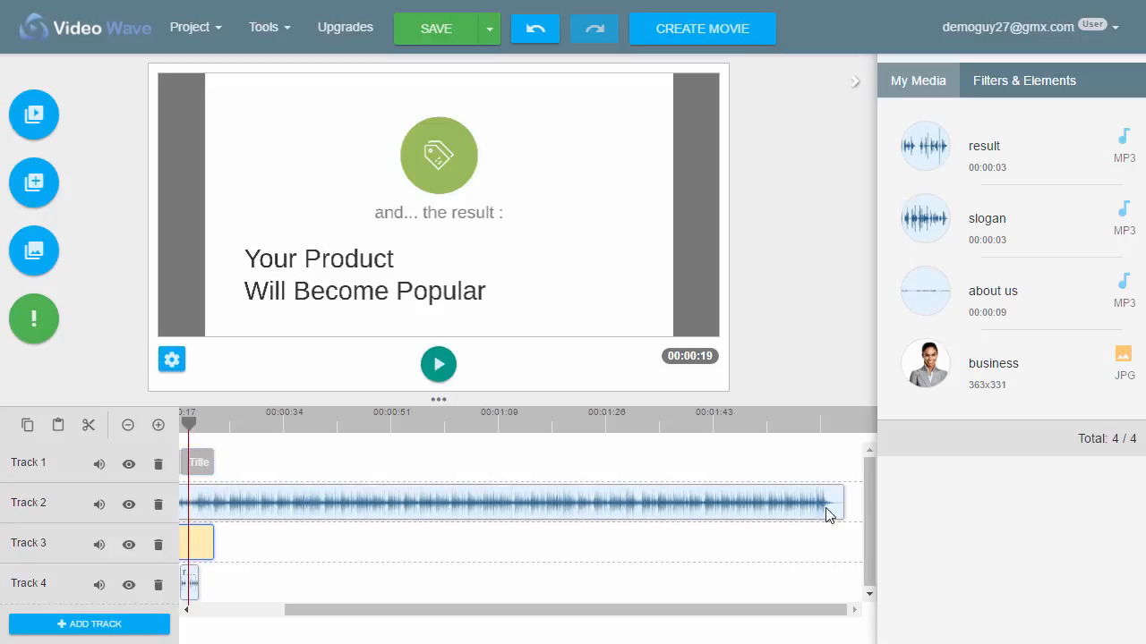
pyautogui.moveTo(844, 501); pyautogui.dragTo(213, 503)
# - Lower the volume of the "A Business Day" music slightly and close its filter settings
pyautogui.rightClick(251, 500)
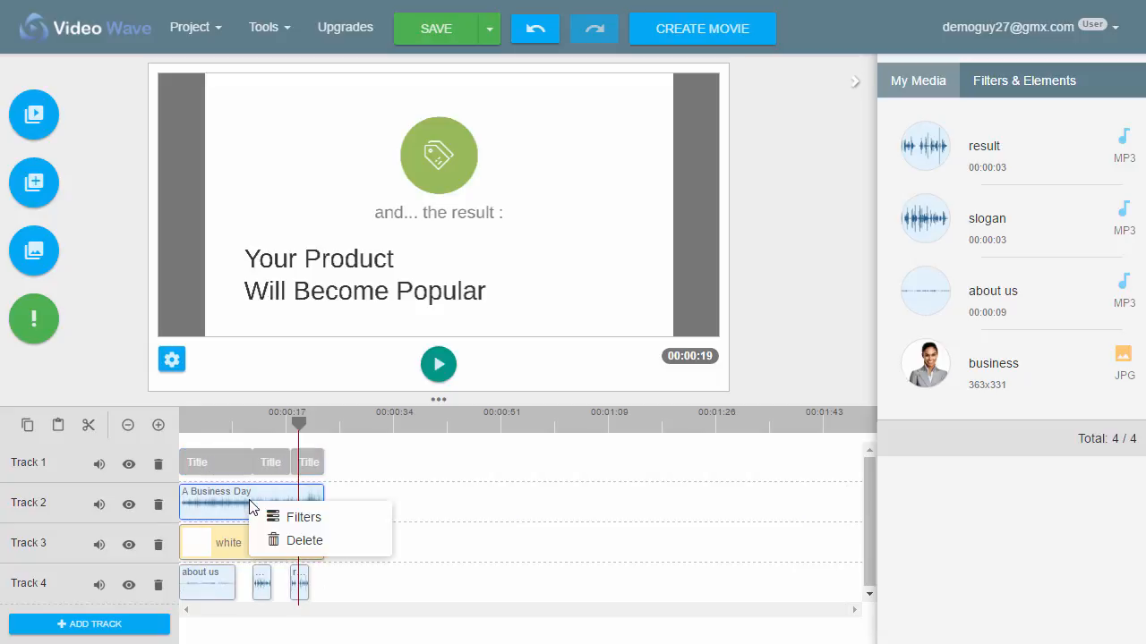
pyautogui.click(284, 519)
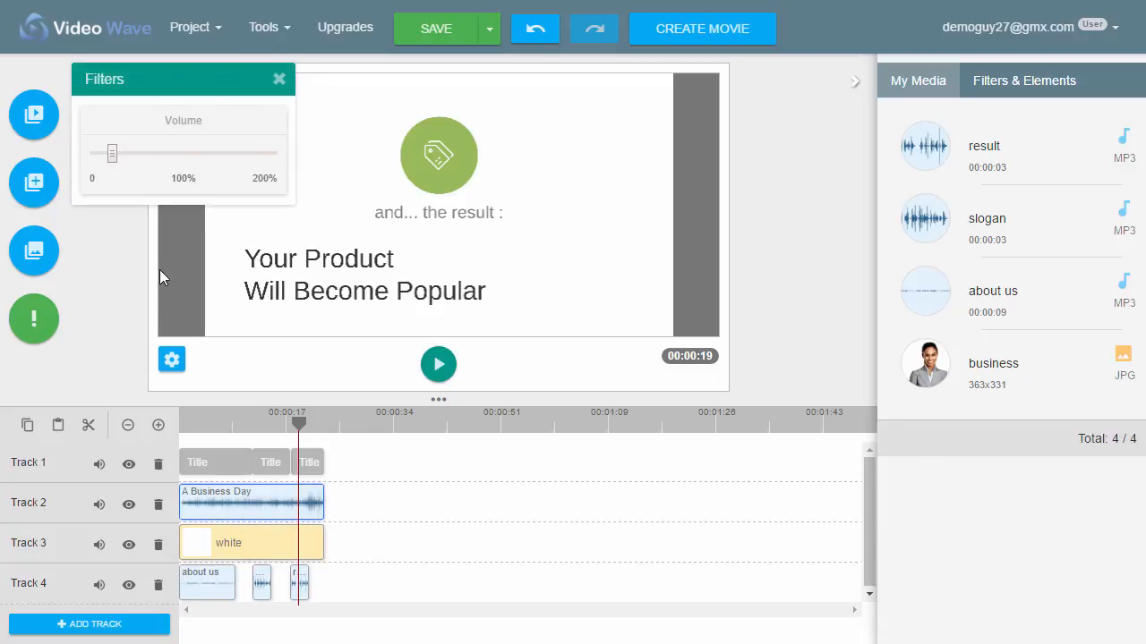
pyautogui.moveTo(112, 156); pyautogui.dragTo(104, 158)
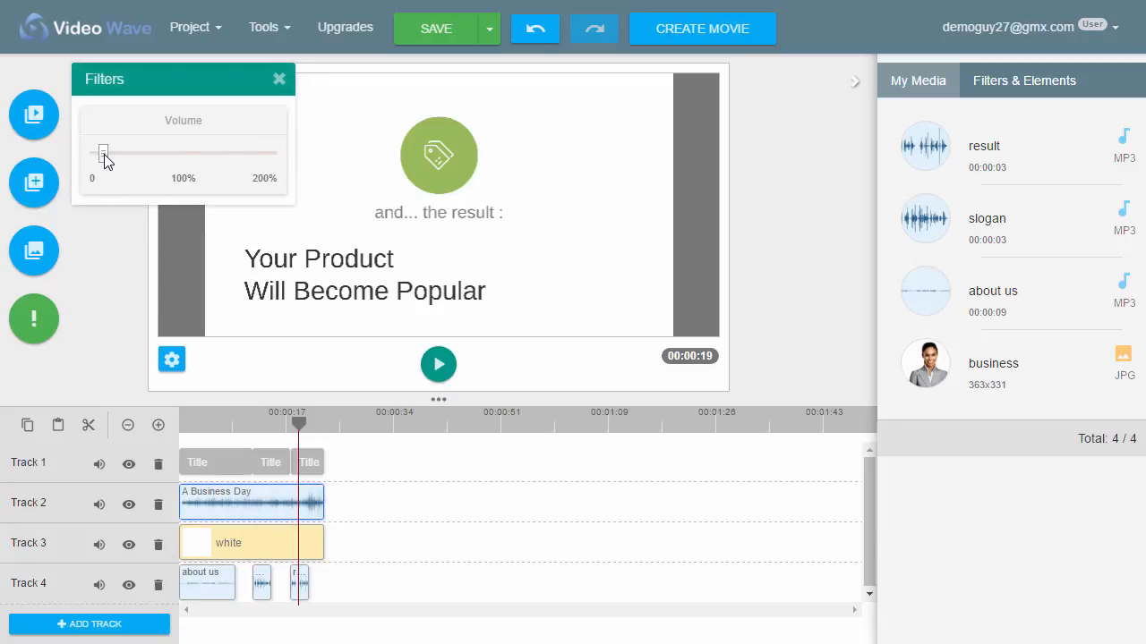
pyautogui.click(279, 80)
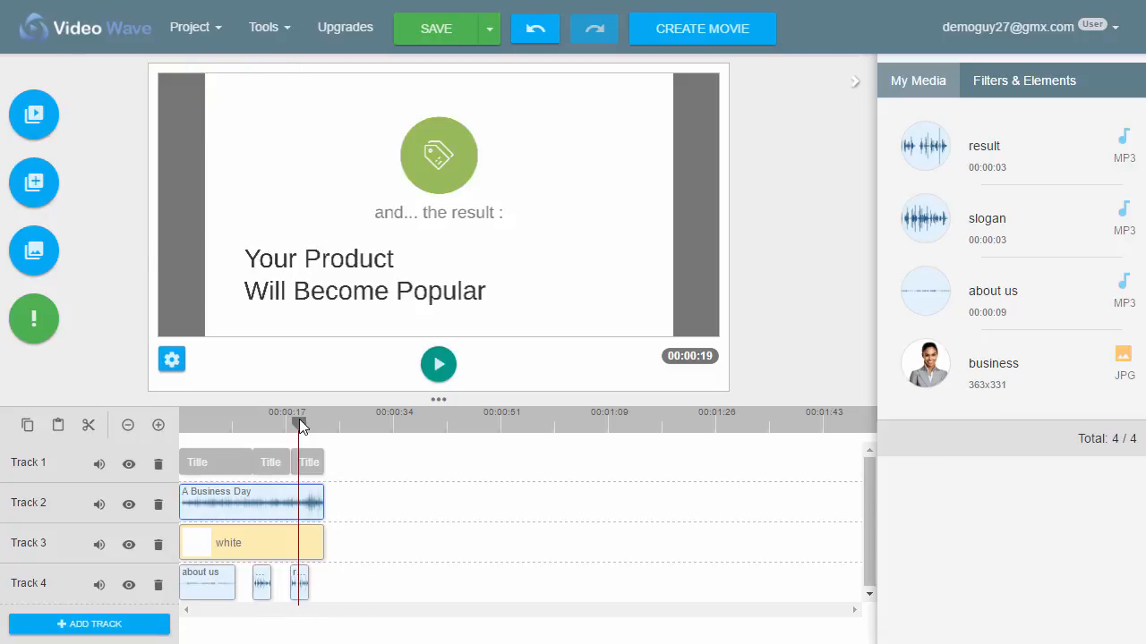
# - Return the playhead to the start of the timeline and play the slideshow preview
pyautogui.moveTo(301, 427); pyautogui.dragTo(184, 427)
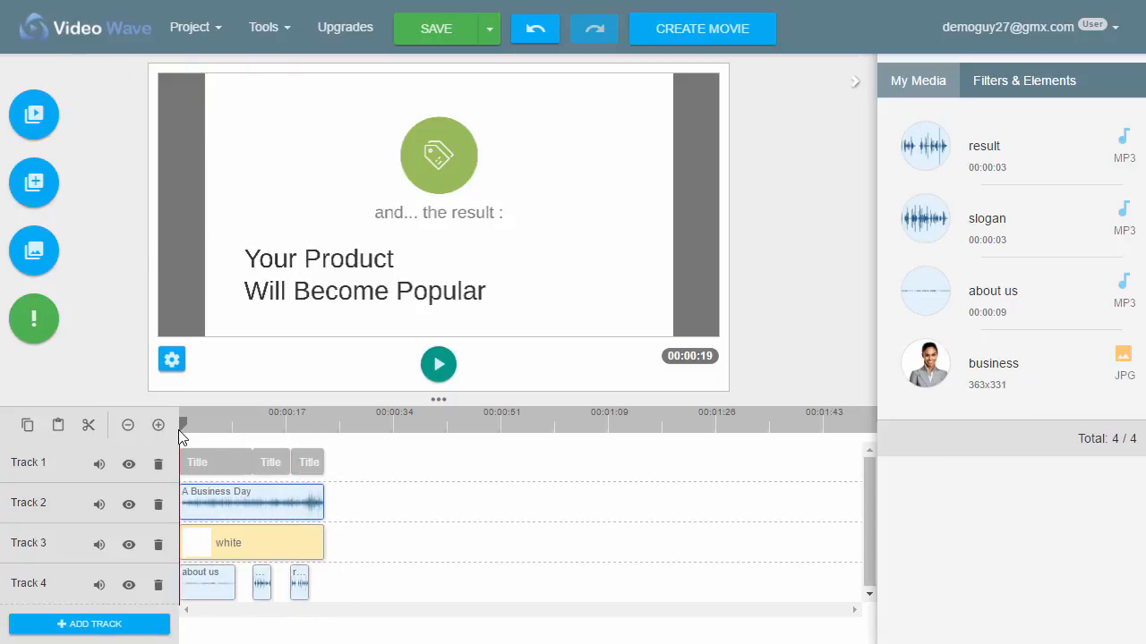
pyautogui.click(439, 367)
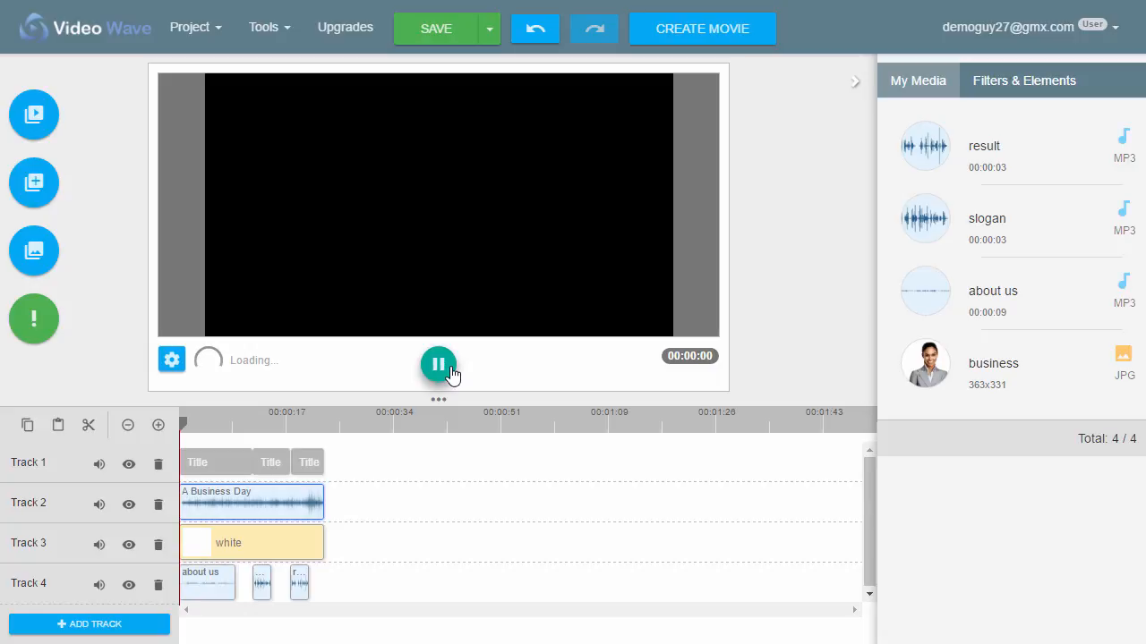